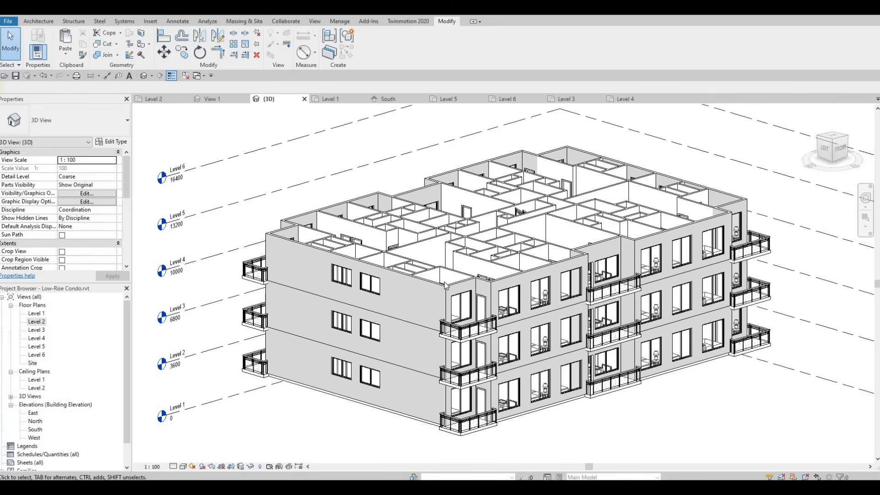
Copy the model group on Level 4 and paste it aligned to Level 1.
click(430, 285)
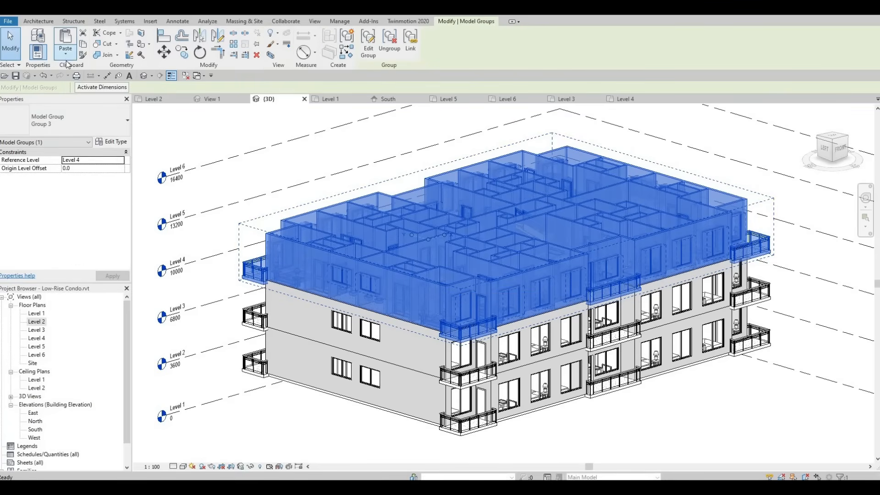
click(66, 63)
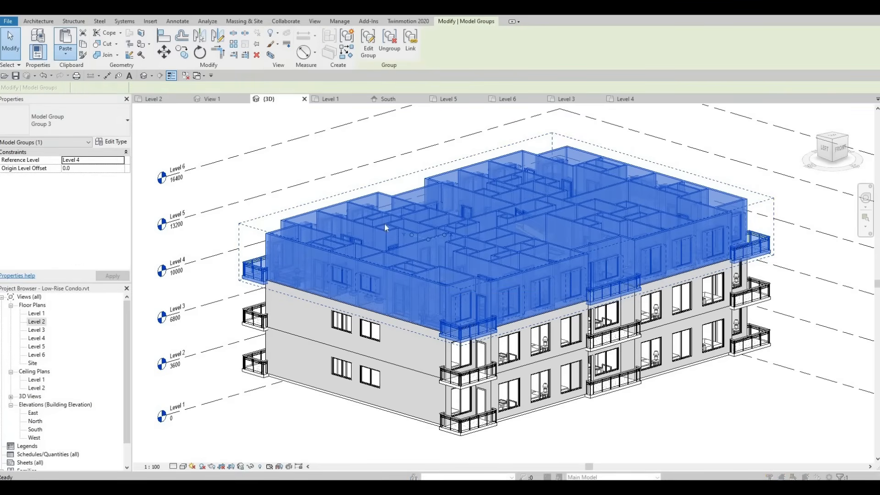
click(447, 308)
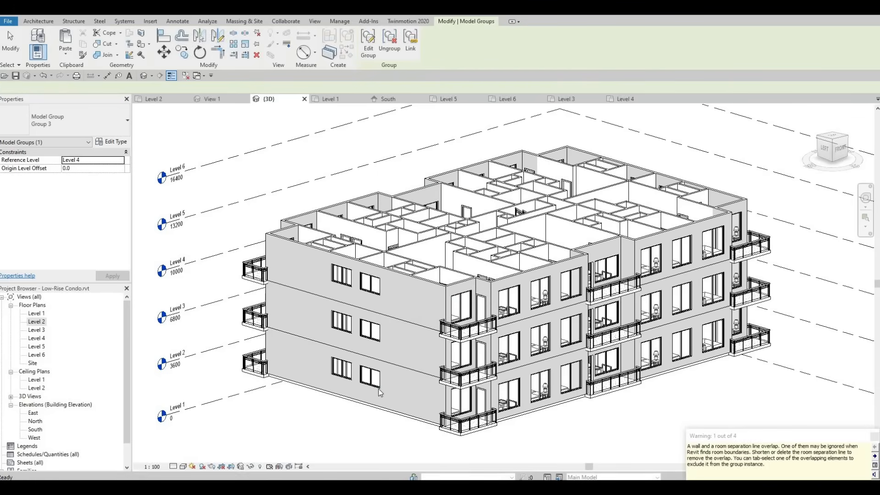
key(Escape)
middle_drag(366, 393, 384, 305)
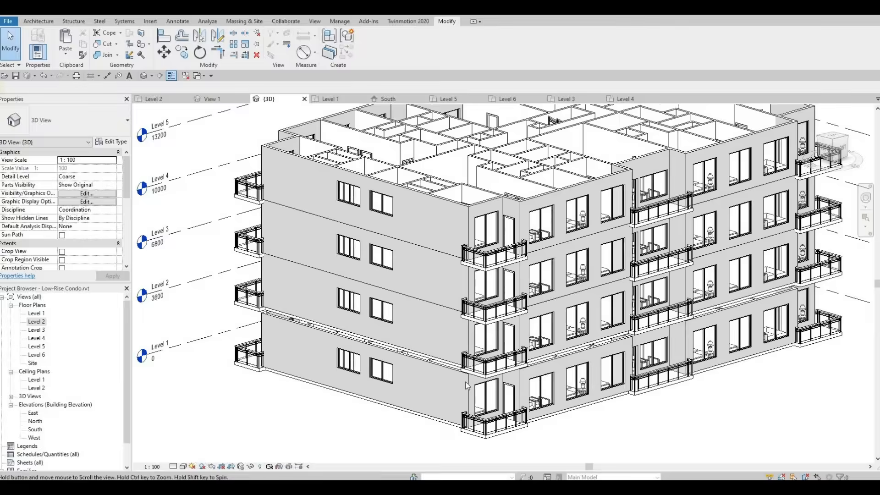
Open the Level 1 floor plan and ungroup the pasted model group into individual elements.
double_click(38, 313)
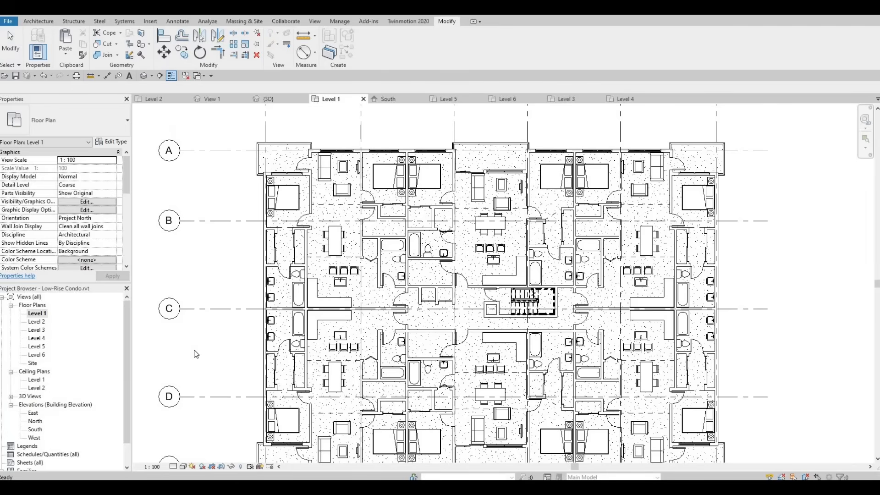
middle_drag(269, 407, 292, 372)
scroll(303, 380, up, 4)
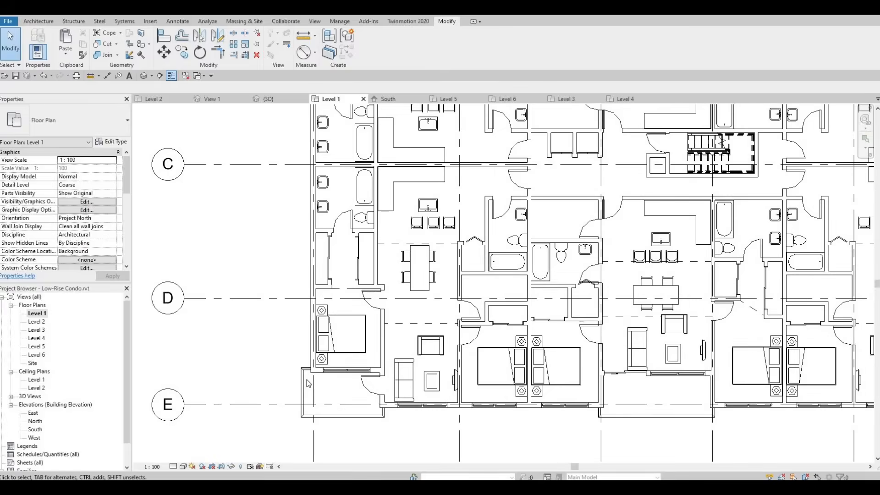
click(309, 383)
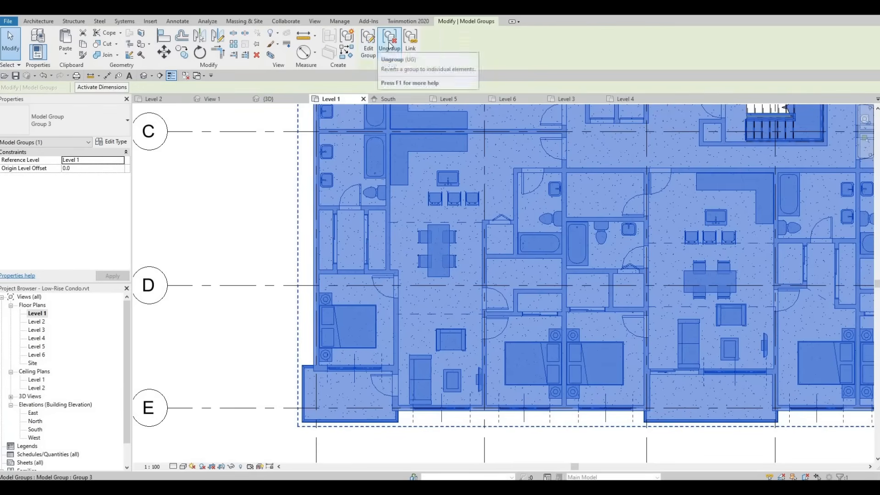
click(389, 44)
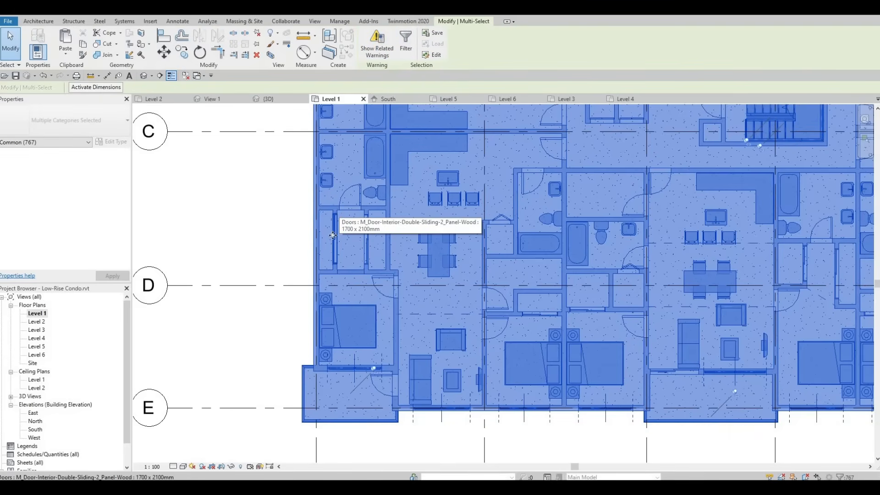
scroll(332, 235, down, 2)
scroll(390, 248, down, 1)
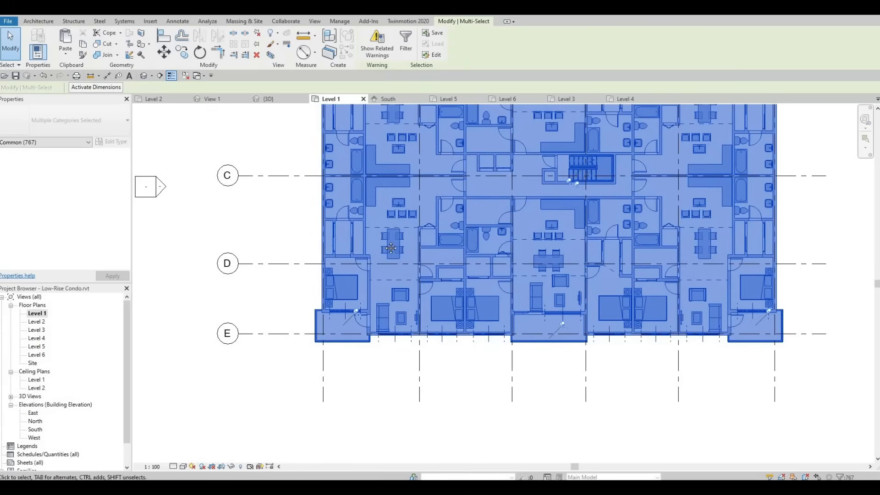
middle_drag(402, 234, 399, 244)
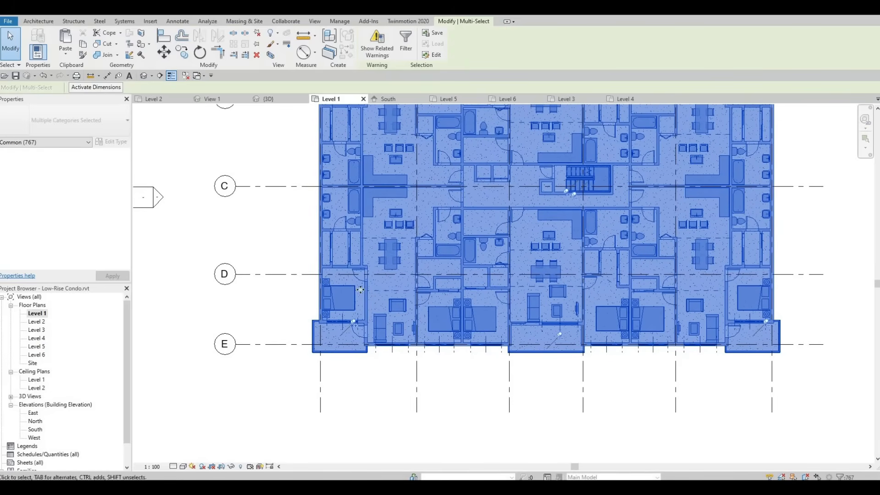
click(295, 304)
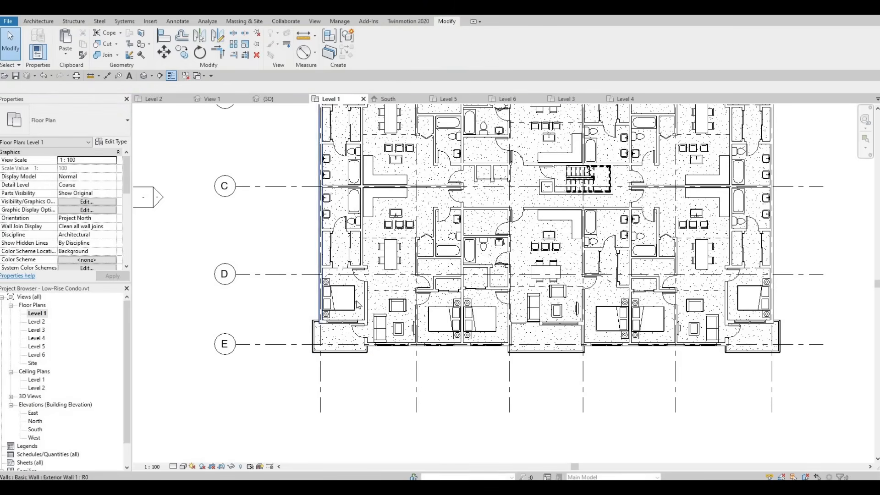
Delete the furniture, fixtures, kitchen counter, doors and partition walls from the living and right-hand bedroom areas of the middle unit on the south side.
middle_drag(359, 304, 272, 304)
middle_drag(358, 318, 349, 332)
scroll(403, 279, up, 1)
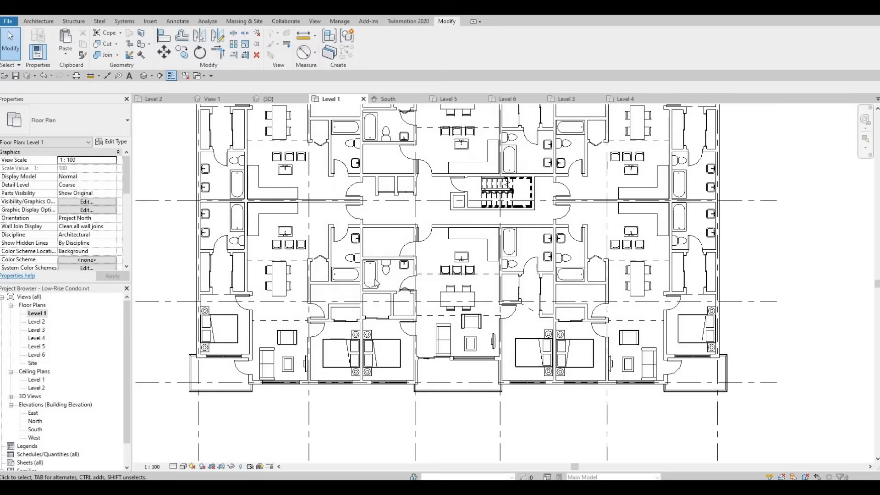
middle_drag(376, 281, 285, 302)
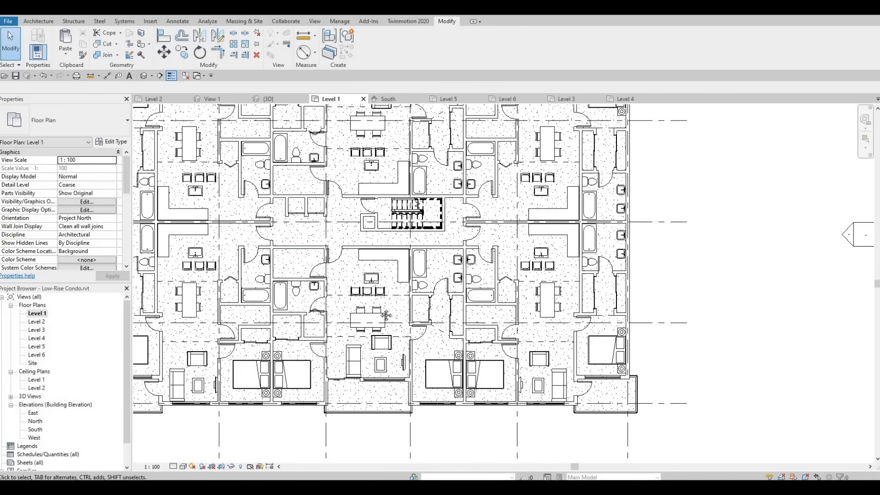
middle_drag(386, 314, 447, 295)
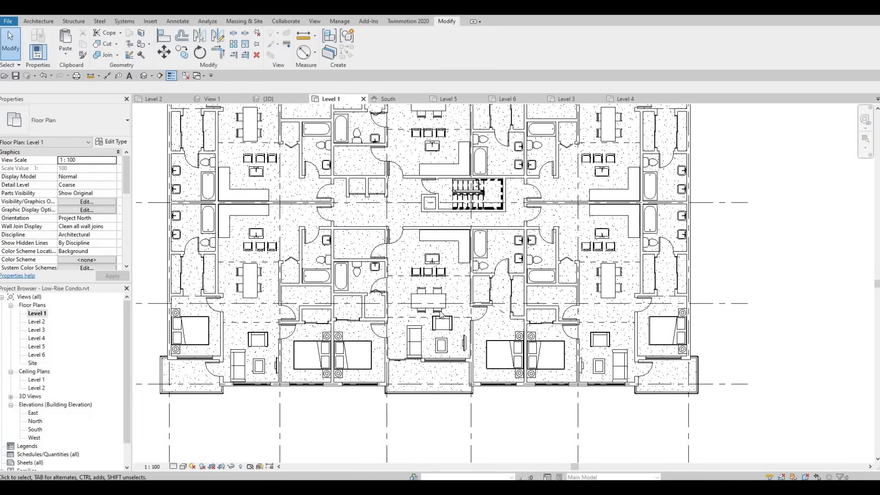
drag(347, 236, 519, 385)
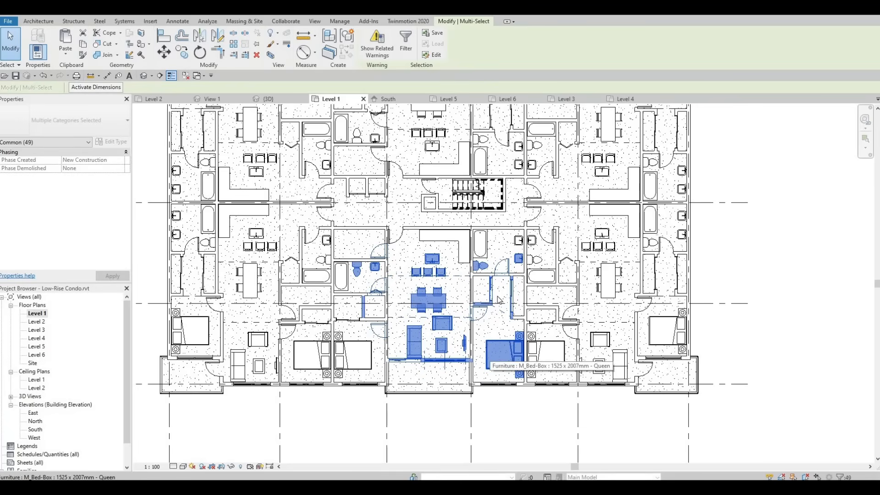
key(Delete)
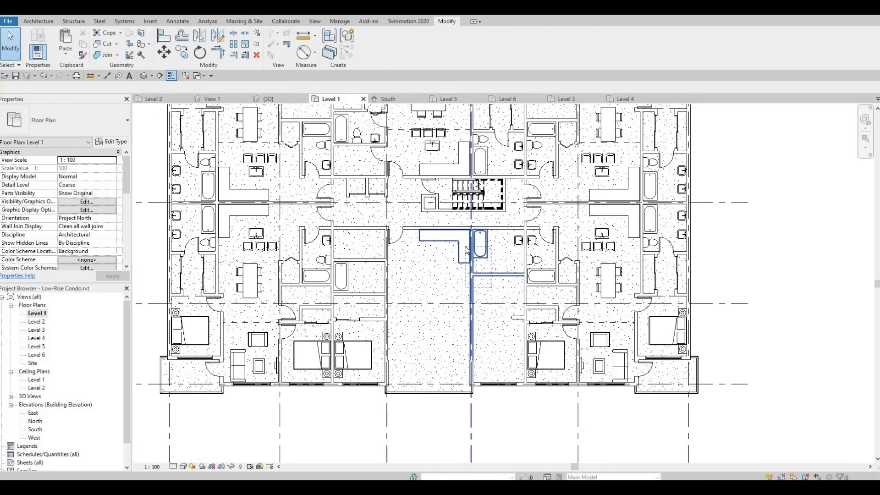
click(466, 254)
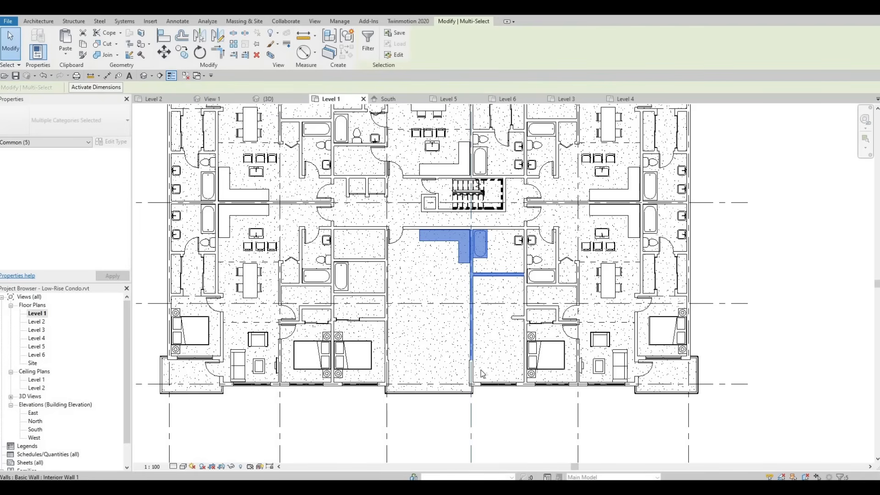
key(Delete)
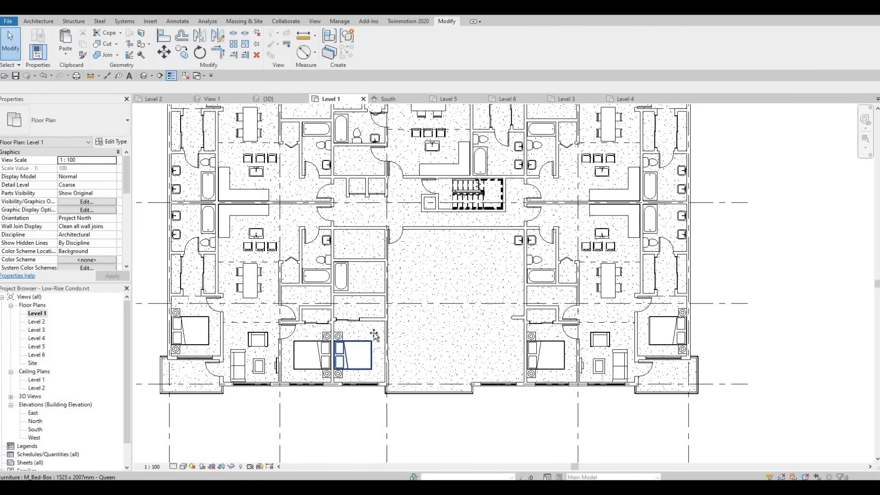
Delete the bed, partition walls, closet door and bathtub from the narrow bay west of the cleared middle area.
click(367, 355)
key(Delete)
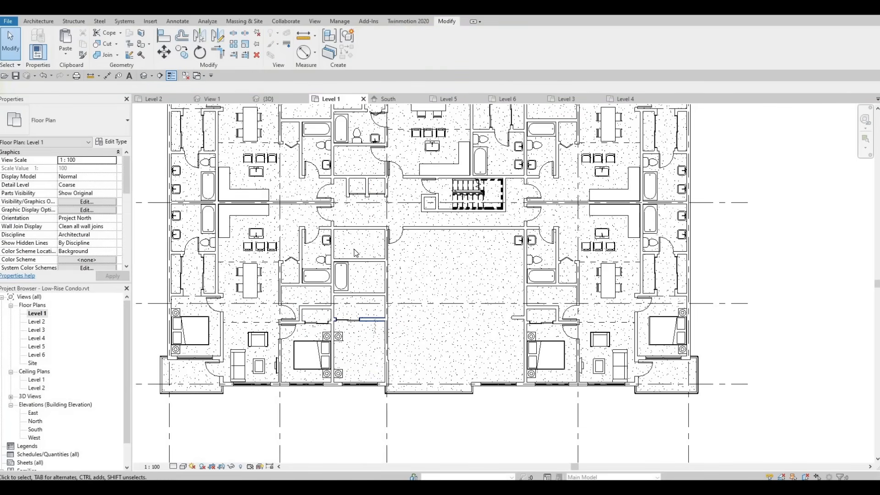
drag(366, 325, 354, 248)
key(Delete)
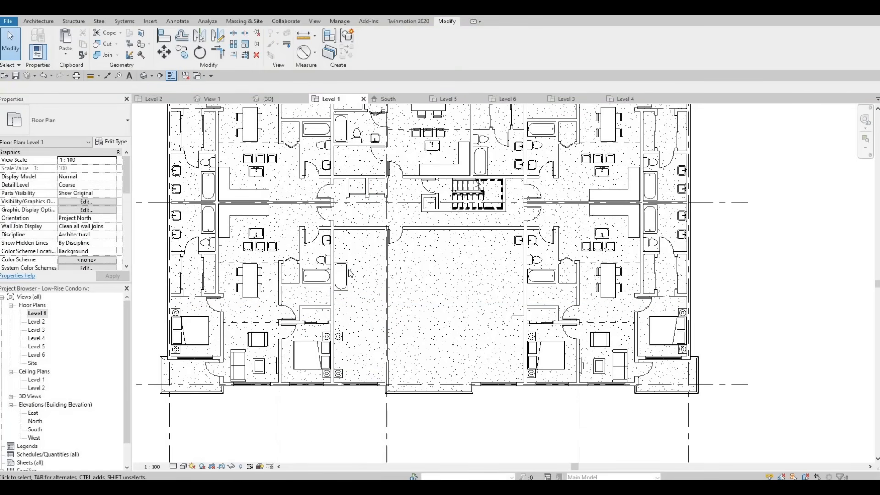
key(Delete)
Delete the leftover table lamps and night stands from the narrow bay on the south side.
click(341, 337)
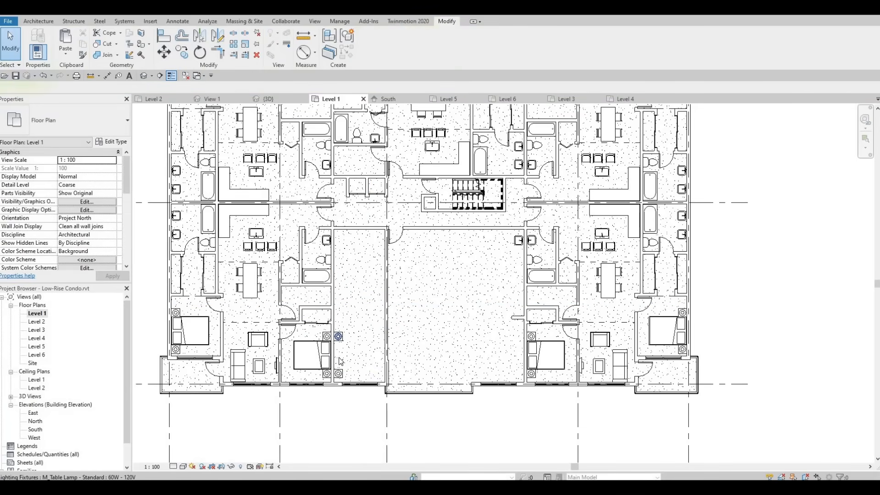
key(Delete)
click(340, 370)
click(341, 373)
key(Delete)
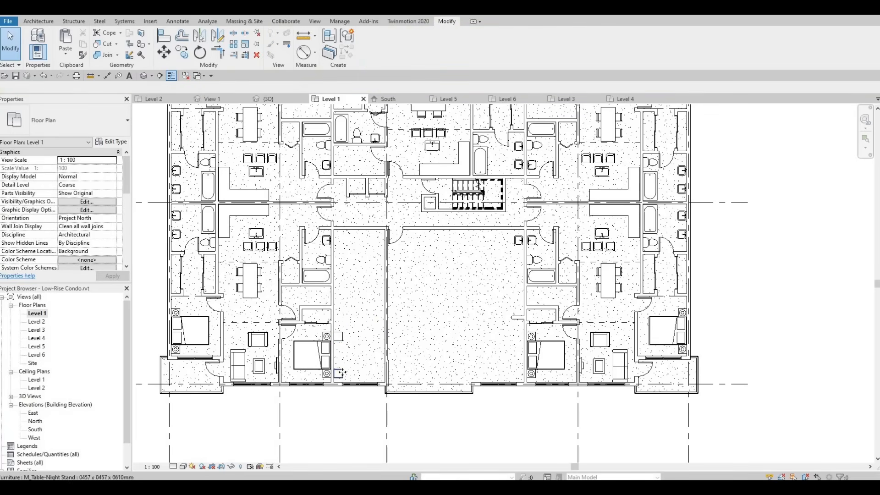
click(344, 382)
scroll(345, 376, up, 2)
key(Escape)
scroll(344, 373, up, 2)
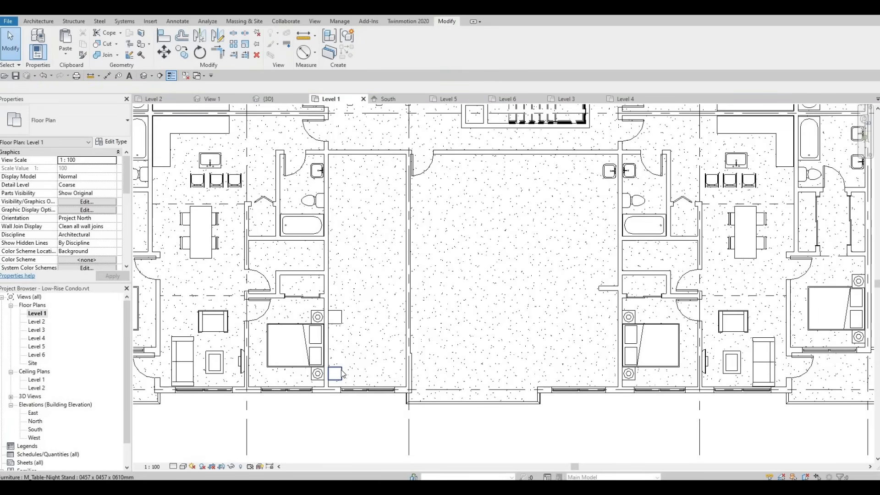
click(341, 373)
key(Delete)
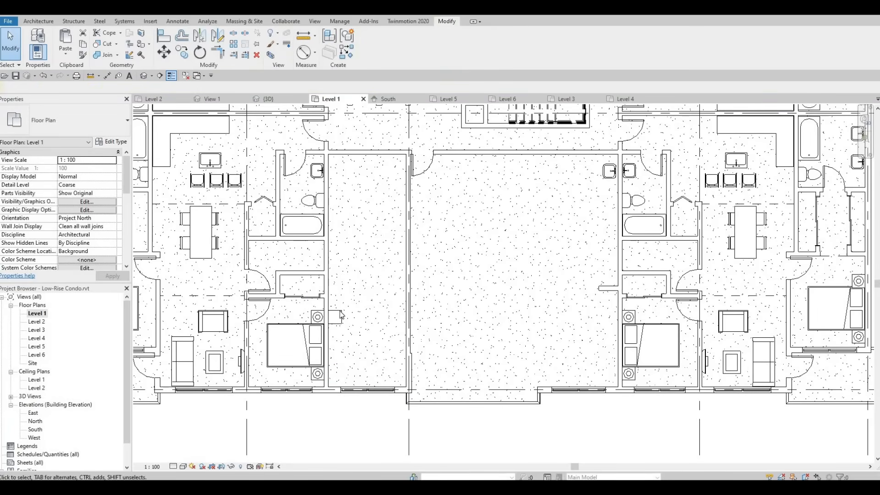
Delete the single-flush door in the corridor wall of the cleared middle unit, keeping the wall itself.
scroll(436, 338, down, 3)
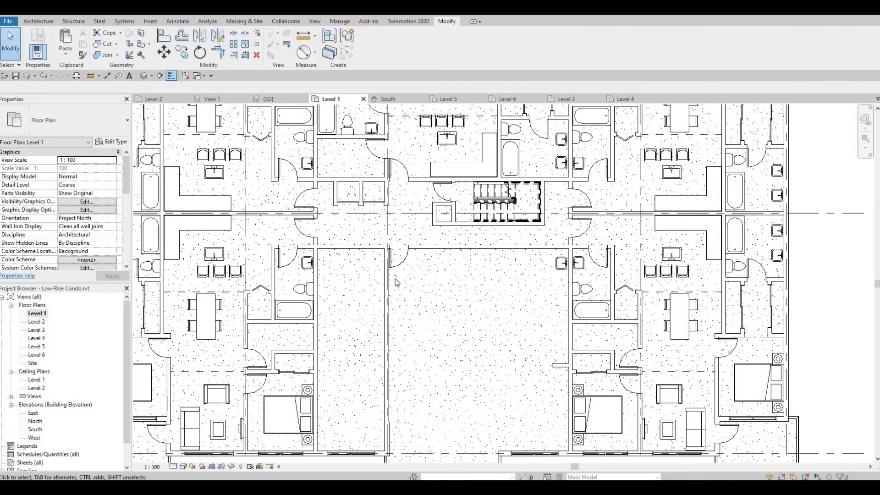
click(409, 271)
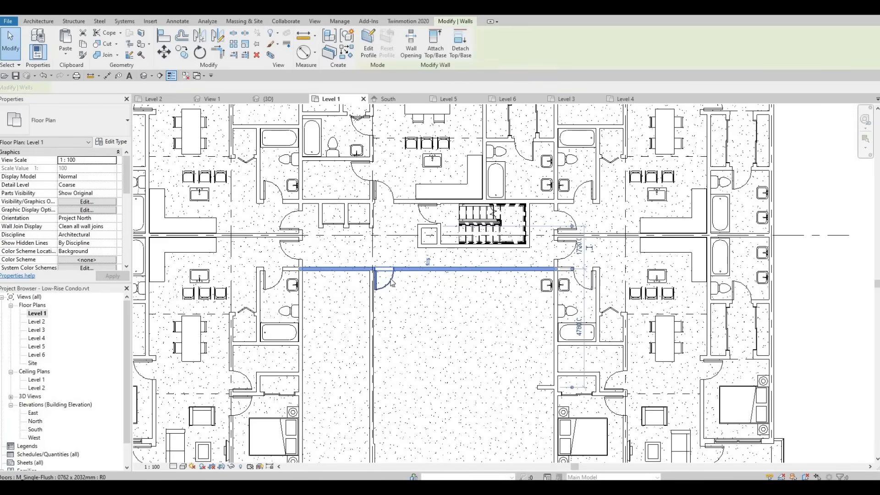
key(Escape)
click(385, 281)
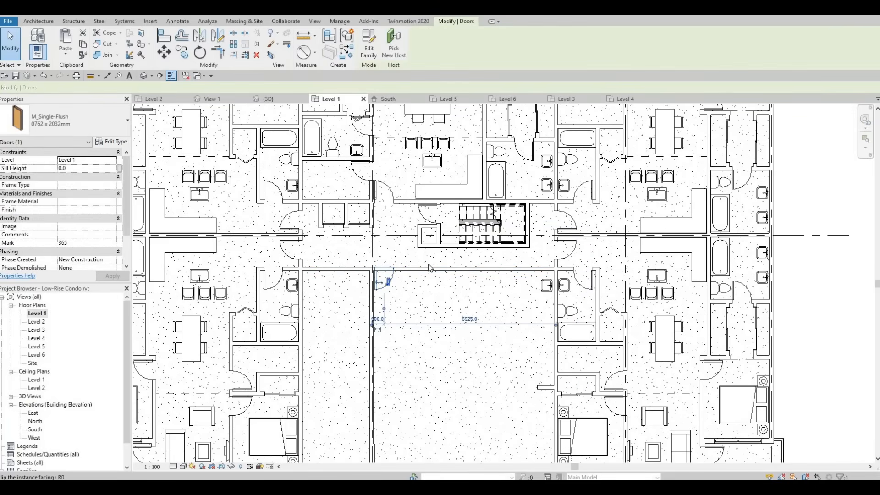
key(Delete)
click(422, 272)
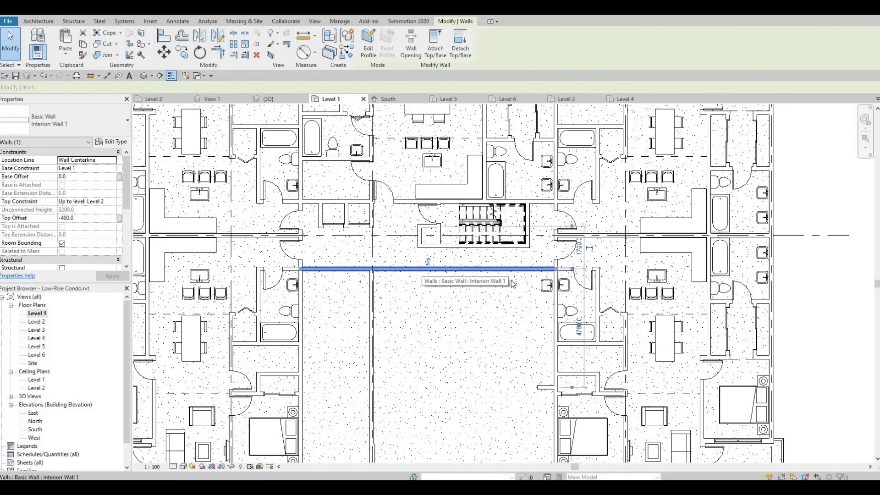
key(Escape)
Delete the leftover vanity sink and the short wall stub along the east wall of the cleared area.
click(545, 287)
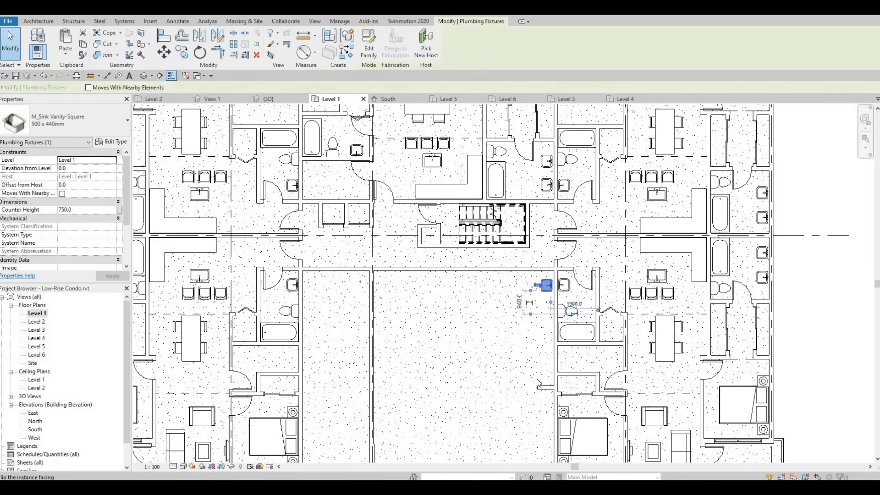
key(Delete)
click(543, 387)
key(Delete)
Delete the glass panel railings from the middle, east and west balconies along the south side of Level 1.
scroll(522, 354, down, 4)
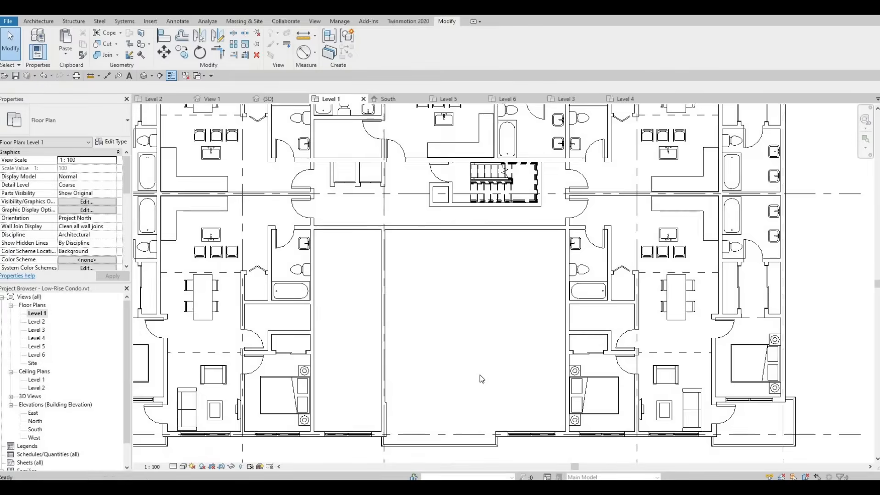
scroll(429, 414, up, 4)
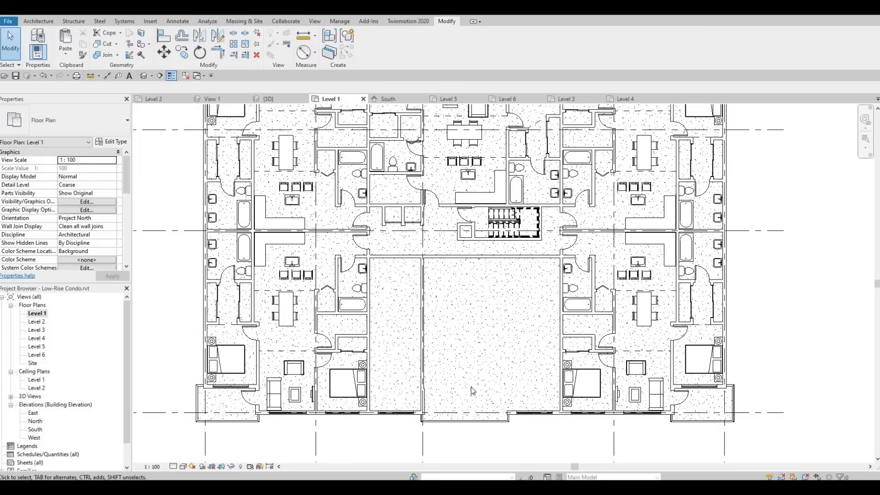
click(531, 404)
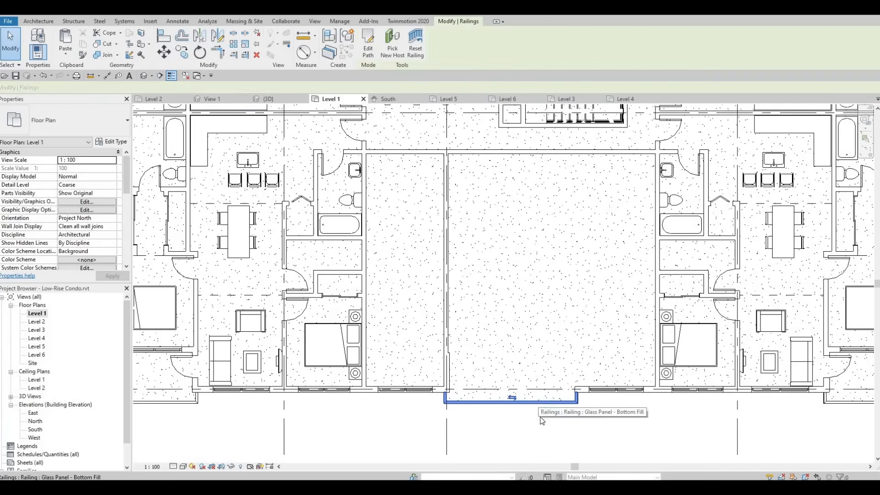
key(Delete)
middle_drag(723, 384, 559, 351)
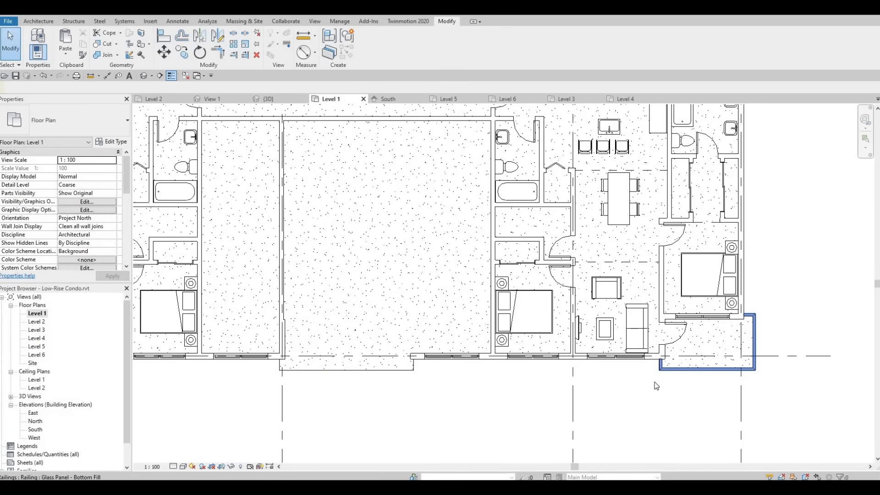
key(Delete)
middle_drag(271, 389, 475, 394)
scroll(475, 394, down, 1)
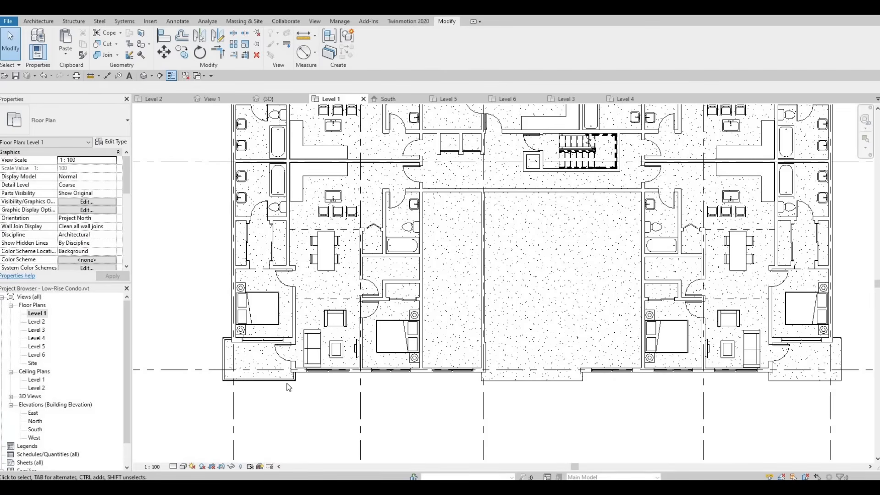
click(224, 353)
key(Delete)
middle_drag(372, 295, 465, 457)
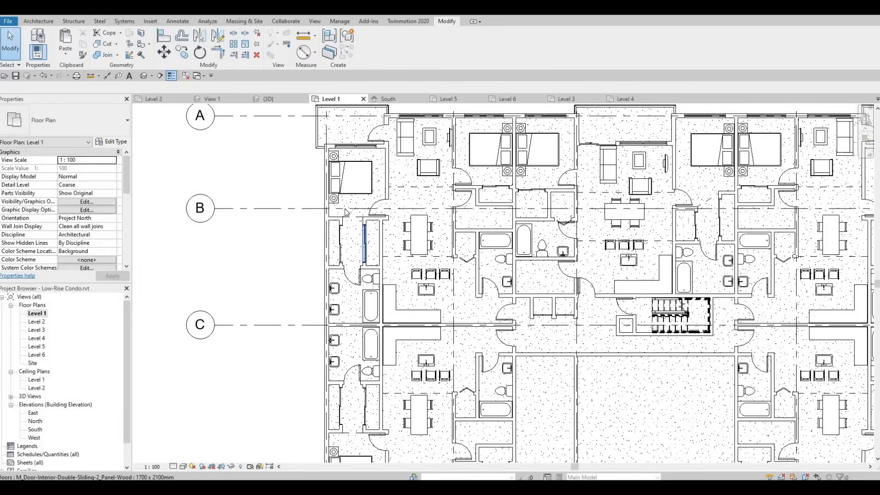
Delete the glass panel railings from the west, middle and east balconies along the north side of Level 1.
middle_drag(349, 111, 345, 202)
key(Delete)
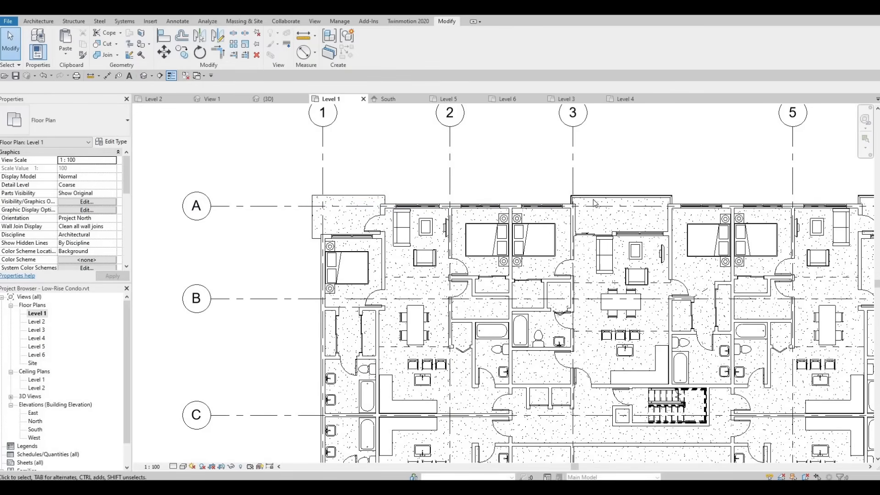
click(596, 198)
key(Delete)
scroll(753, 205, up, 1)
middle_drag(752, 206, 460, 206)
scroll(467, 207, down, 2)
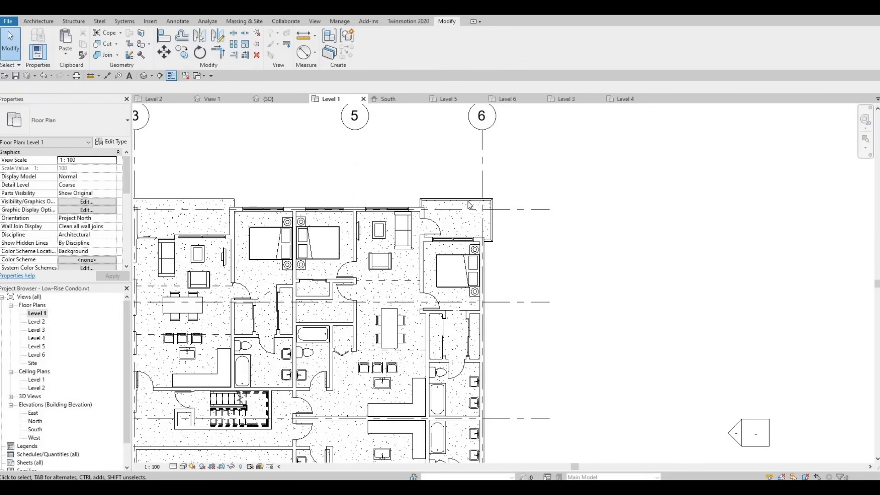
click(464, 209)
key(Delete)
Delete the balcony doors of the northwest and northeast corner units.
middle_drag(298, 216, 438, 215)
scroll(238, 232, down, 2)
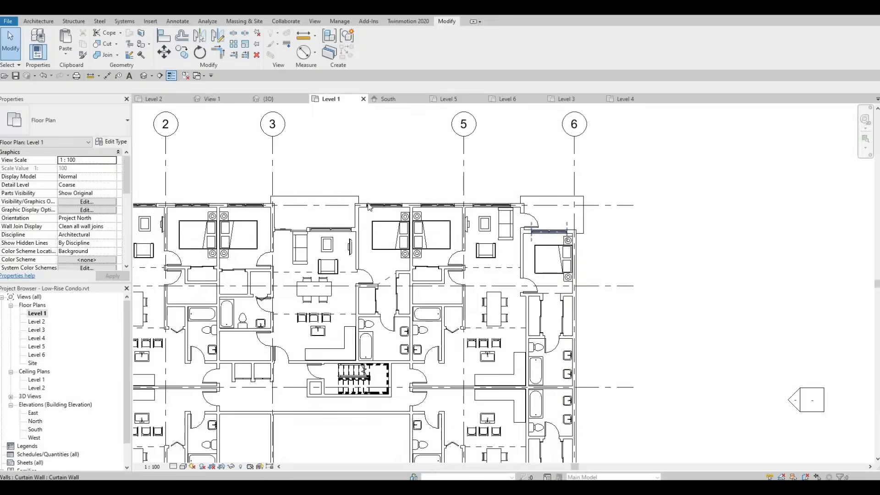
middle_drag(239, 232, 472, 229)
scroll(339, 189, up, 5)
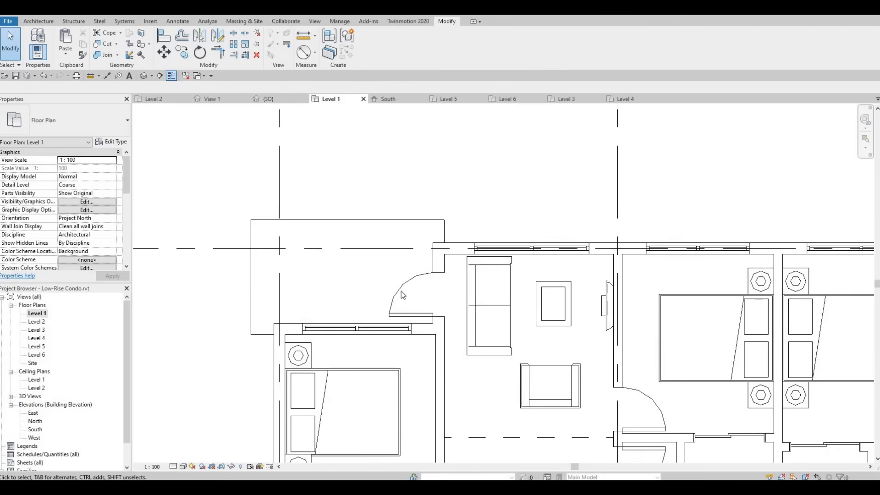
click(406, 292)
key(Delete)
scroll(403, 298, down, 3)
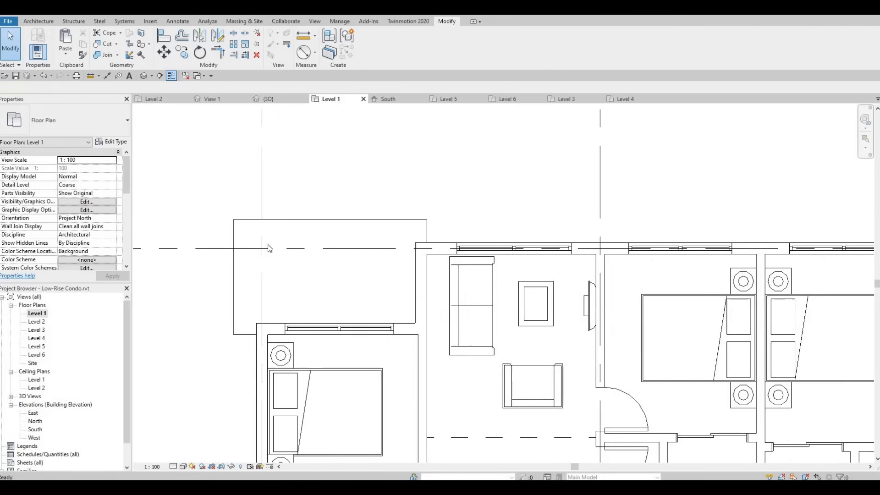
middle_drag(574, 244, 301, 217)
scroll(301, 218, down, 2)
click(614, 247)
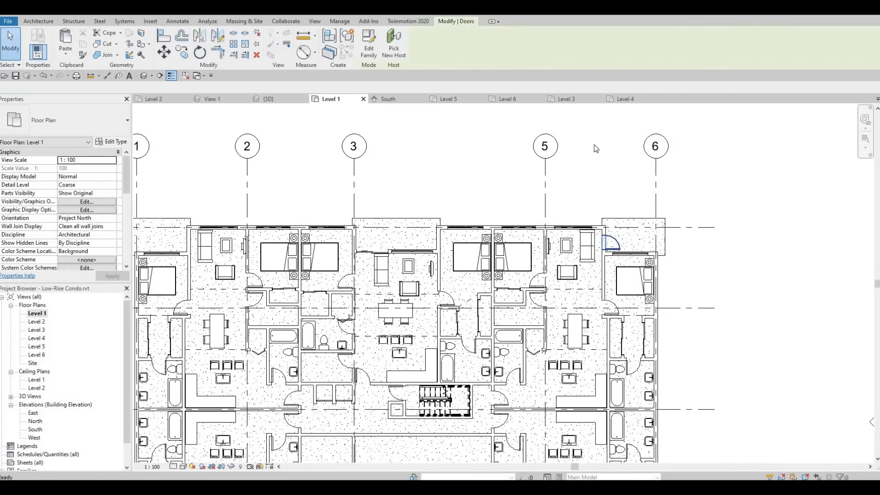
key(Delete)
Delete the balcony doors of the southeast and southwest corner units.
middle_drag(591, 357, 561, 149)
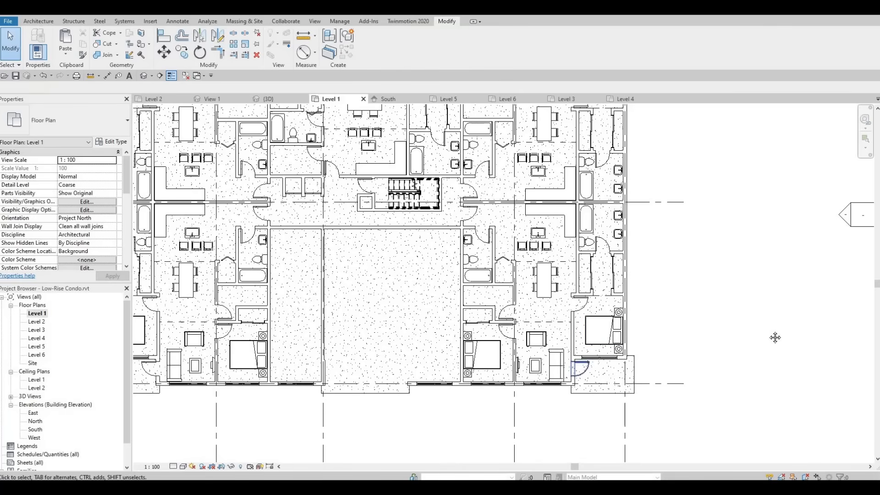
middle_drag(149, 374, 545, 357)
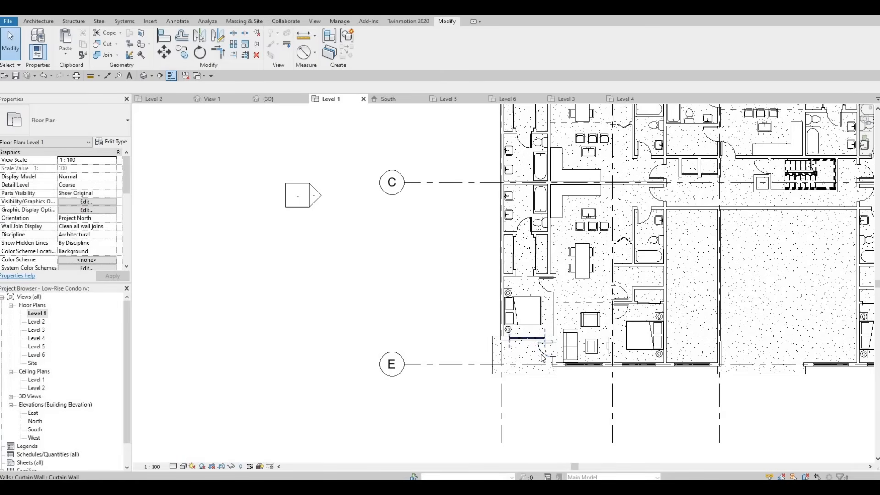
key(d)
key(e)
scroll(552, 350, up, 2)
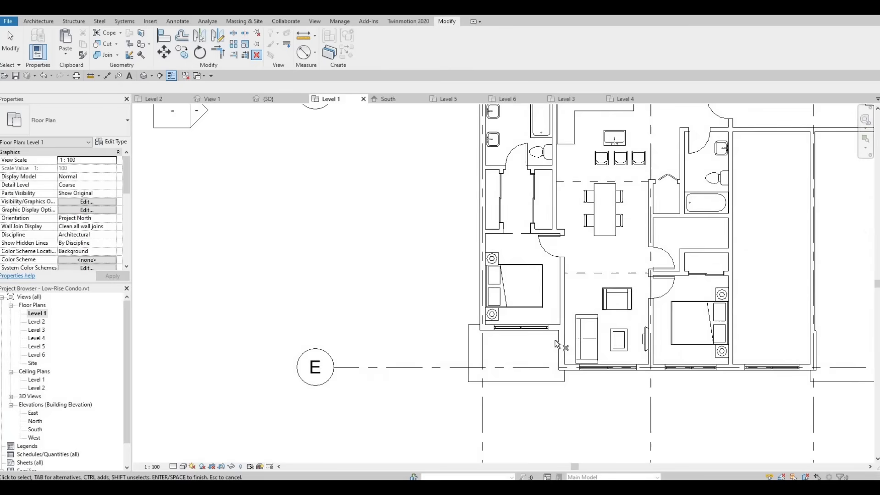
scroll(554, 340, up, 1)
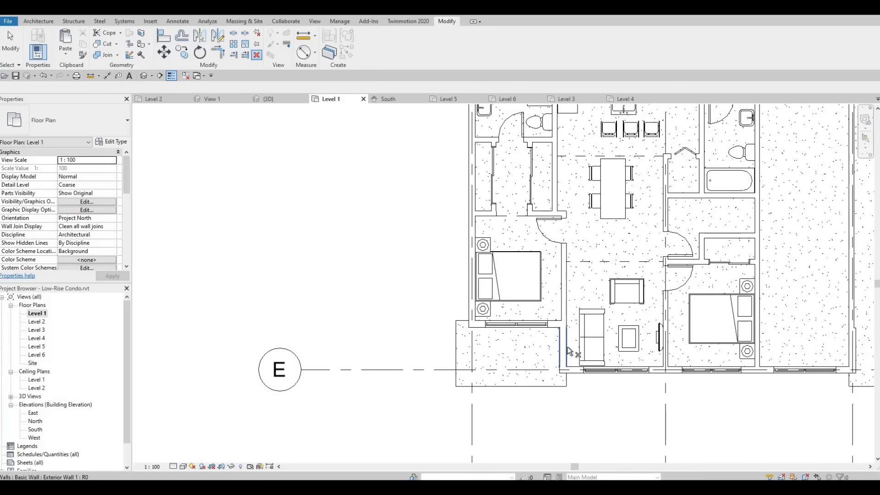
key(Escape)
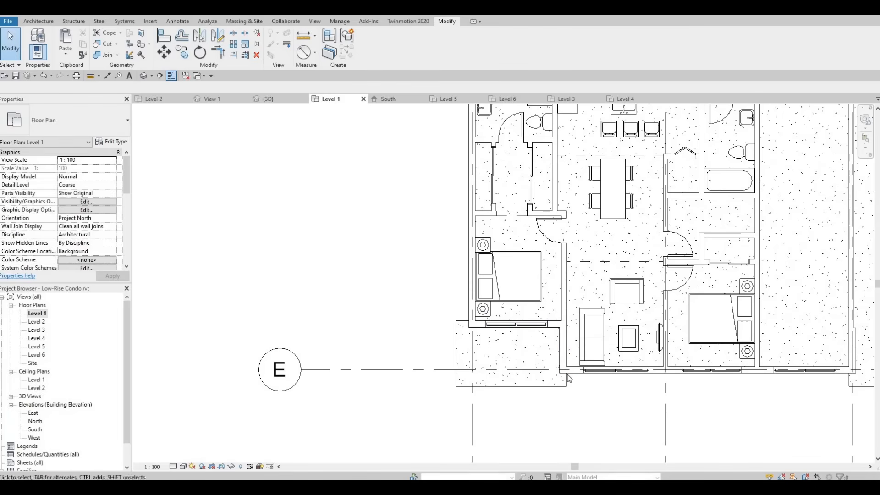
Try to align the southwest bedroom's recessed exterior wall with the south facade wall on grid E.
key(a)
key(l)
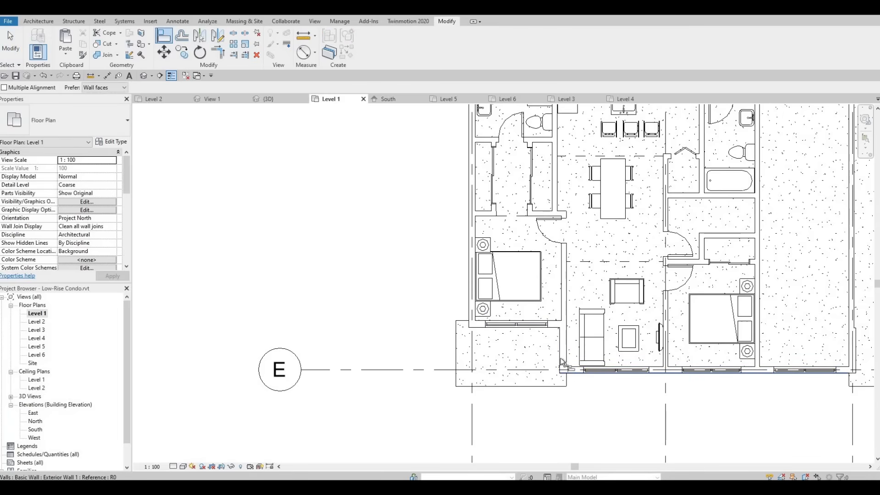
click(555, 329)
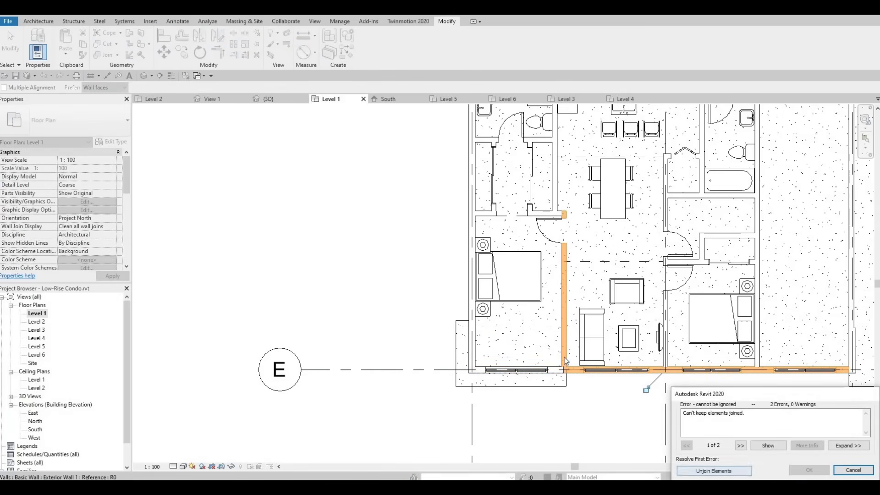
key(Escape)
key(Escape)
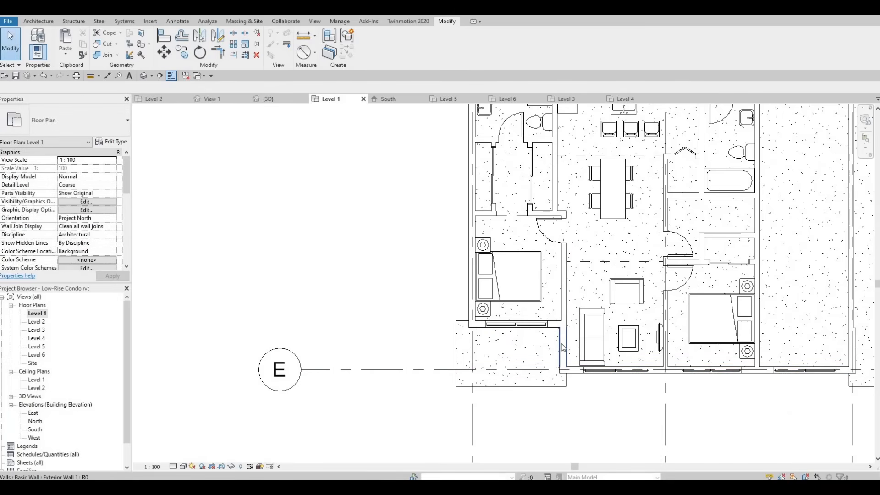
Delete the short side wall of the southwest balcony and align the recessed bedroom wall with the outer face of the south facade.
click(576, 350)
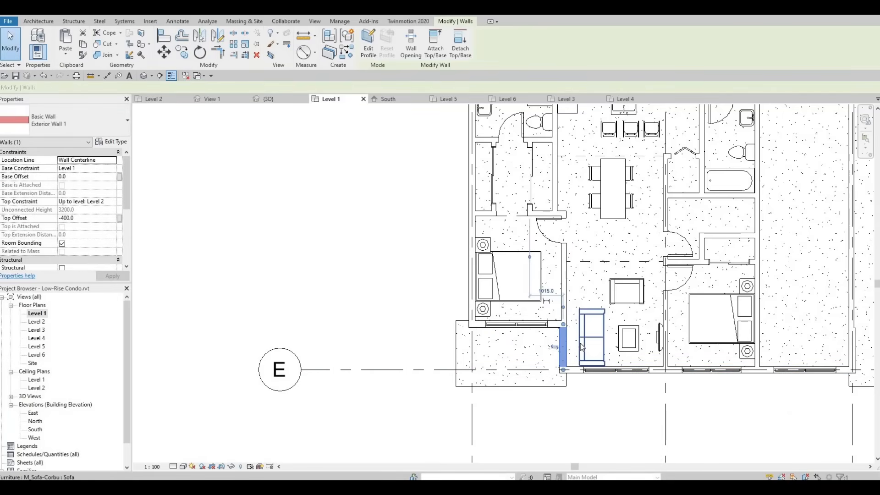
key(Escape)
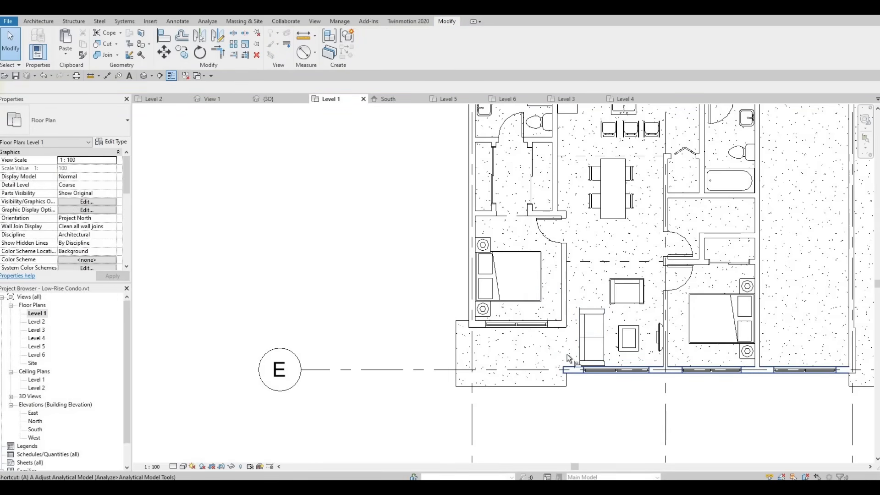
key(a)
key(l)
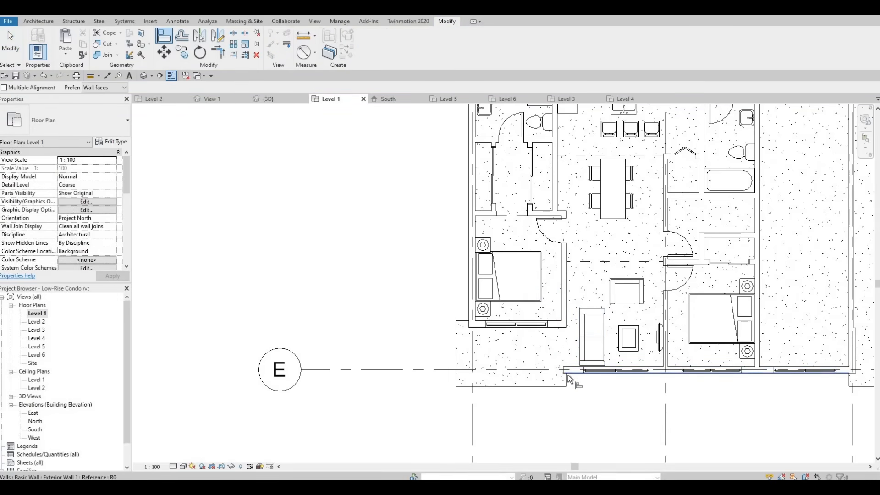
click(561, 328)
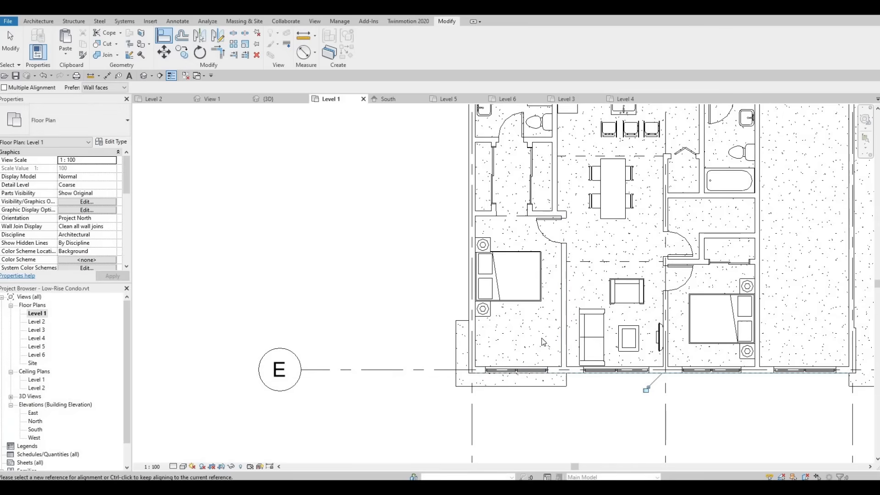
key(Escape)
key(Escape)
Nudge the bed, night stands and table lamps of the southwest bedroom south to centre them in the enlarged room.
scroll(507, 360, down, 1)
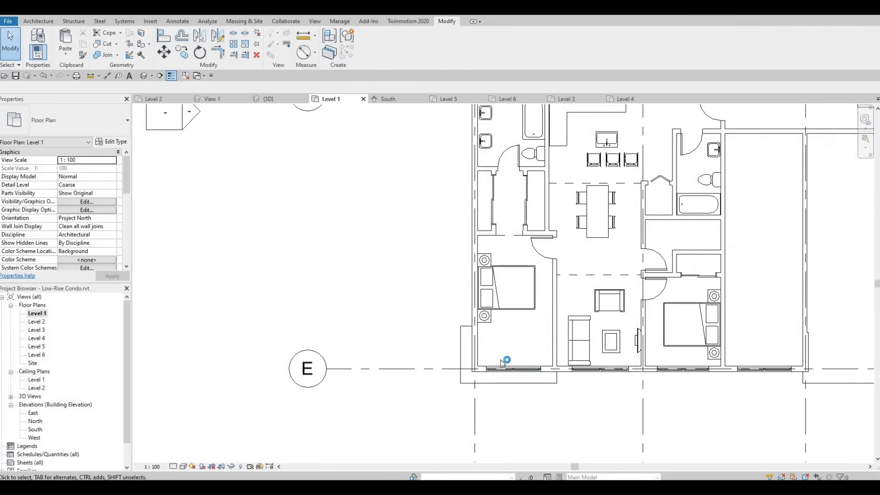
middle_drag(497, 330, 474, 324)
scroll(495, 345, up, 1)
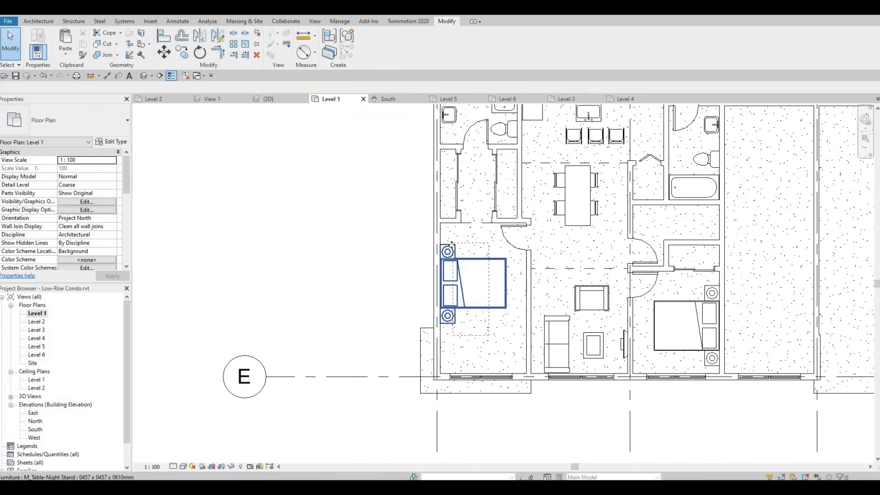
drag(451, 245, 451, 246)
key(Down)
key(Down)
key(Down)
key(Down)
key(Down)
key(Down)
key(Down)
key(Down)
key(Down)
key(Down)
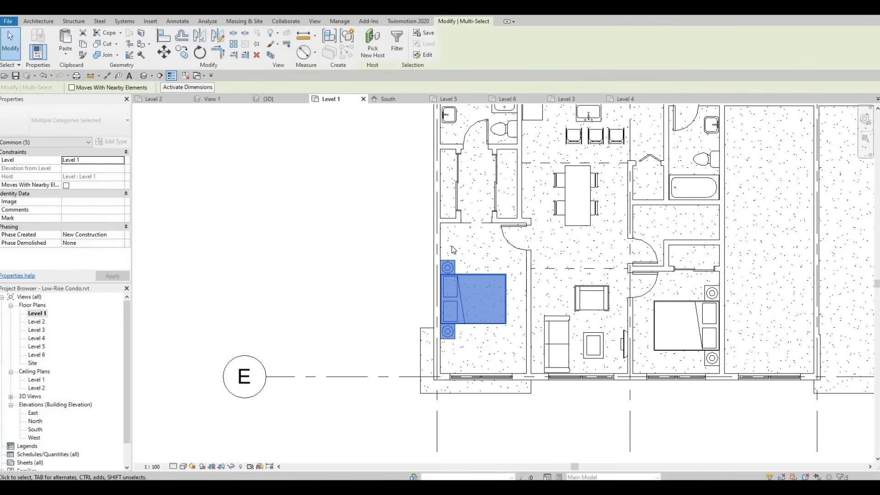
key(Down)
key(Down)
key(Down)
key(Down)
key(Down)
key(Down)
key(Down)
key(Down)
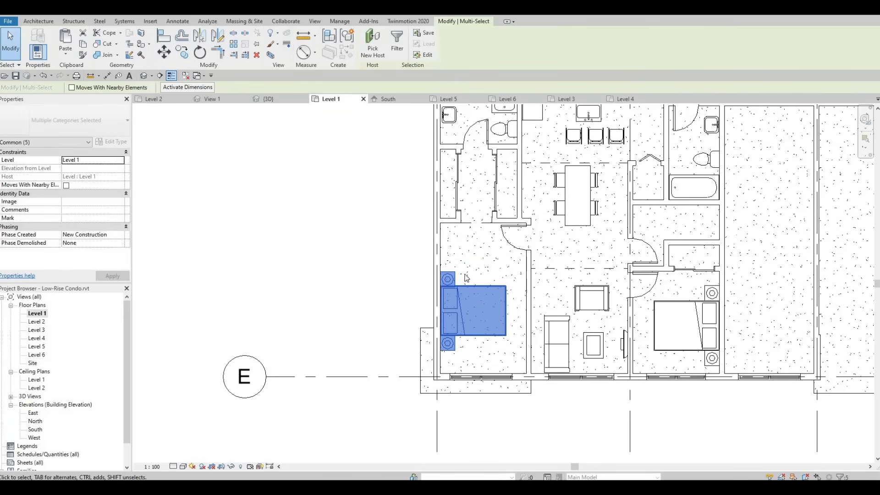
key(Escape)
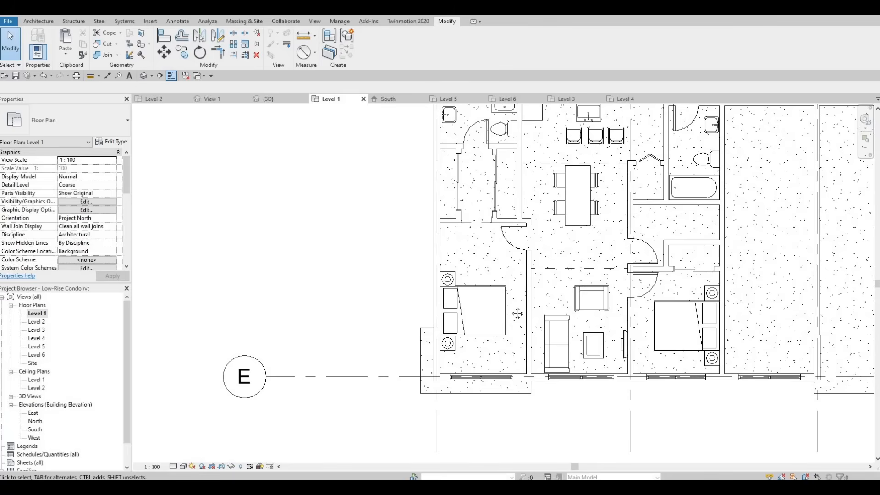
Delete the short side wall of the southeast balcony and align the recessed bedroom wall with the outer face of the south facade.
middle_drag(517, 314, 509, 301)
scroll(509, 300, down, 2)
mouse_move(825, 304)
middle_down()
mouse_move(797, 312)
mouse_move(591, 313)
middle_up()
mouse_move(826, 339)
middle_down()
mouse_move(651, 356)
mouse_move(618, 337)
middle_up()
scroll(606, 353, up, 2)
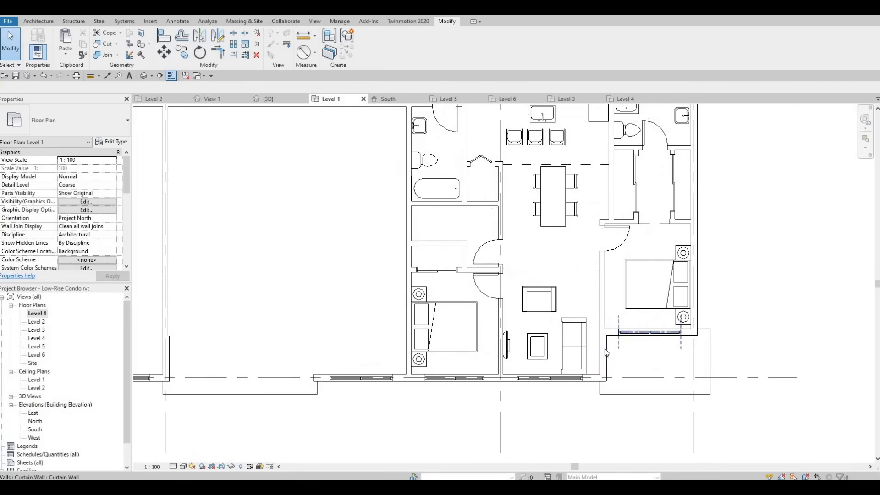
click(598, 345)
key(Delete)
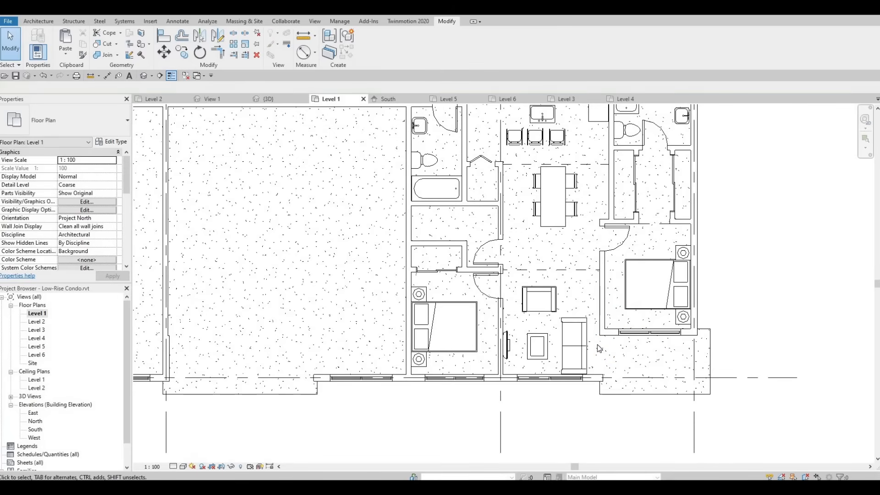
key(a)
key(l)
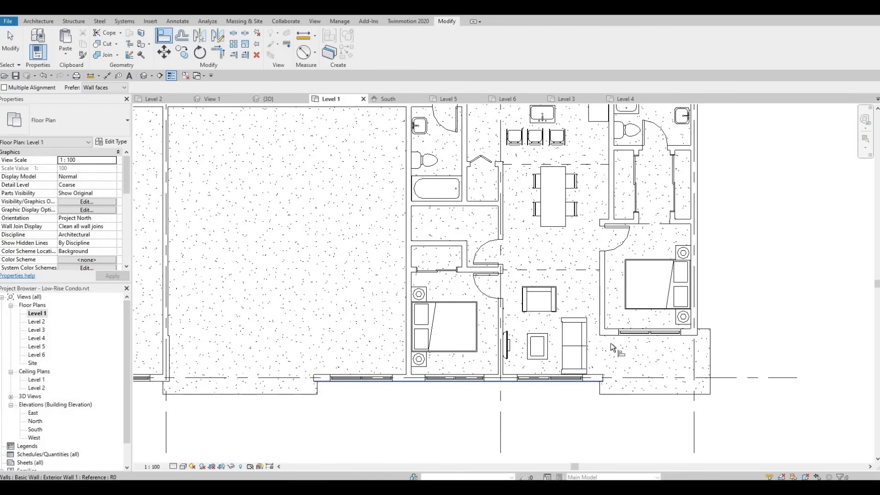
click(609, 337)
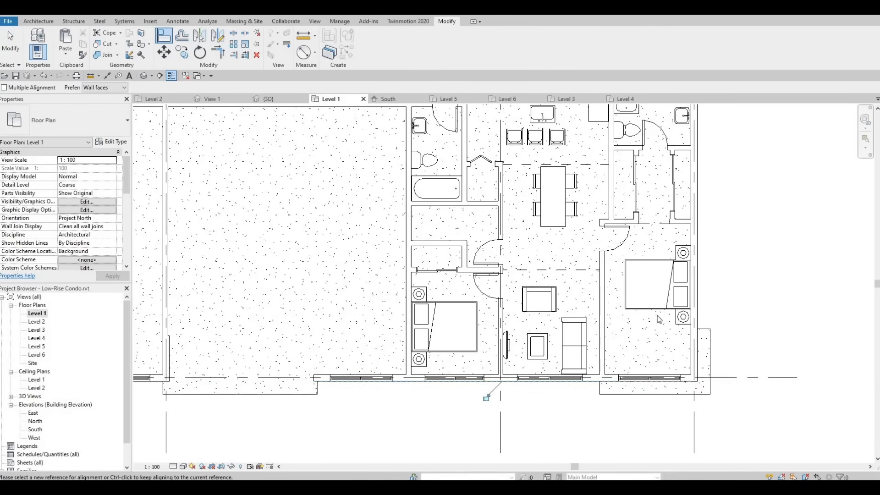
key(Escape)
key(Escape)
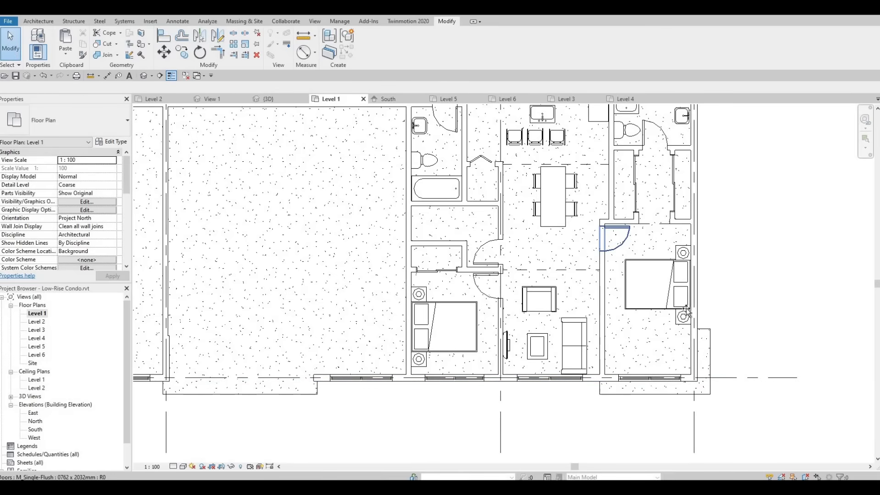
drag(622, 245, 686, 310)
key(Escape)
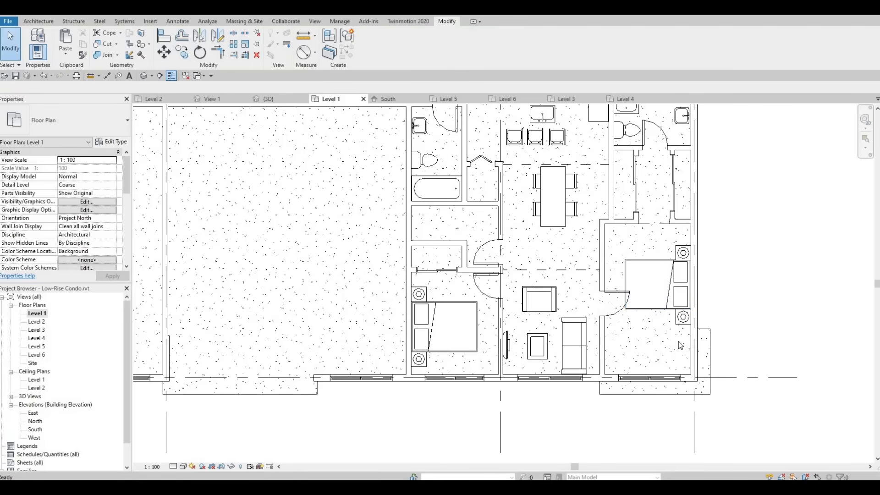
key(ctrl+z)
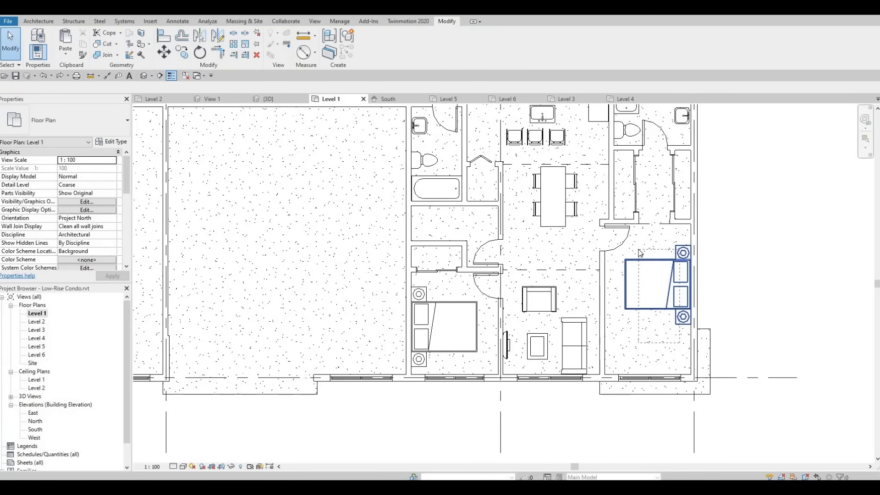
Nudge the bed, night stands and table lamps of the southeast bedroom south towards the middle of the enlarged room.
click(640, 252)
key(Down)
key(Down)
key(Down)
key(Down)
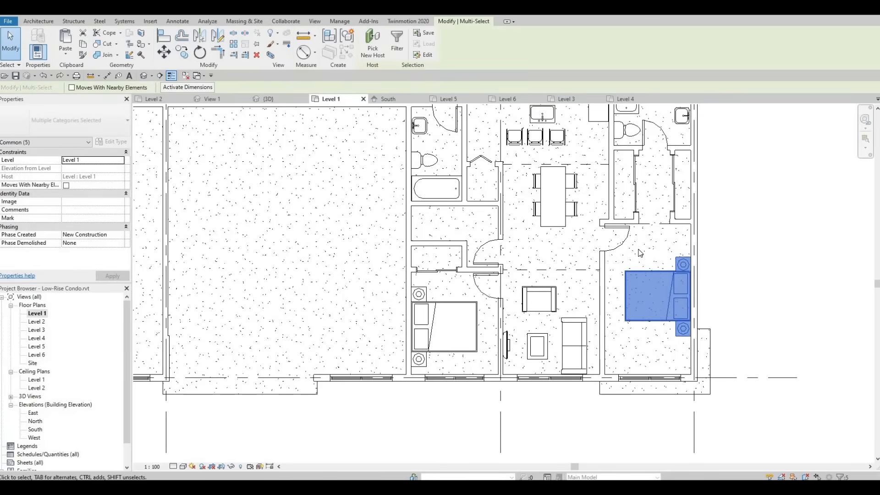
key(Down)
key(Down)
key(Down)
key(Down)
key(Down)
middle_drag(664, 282, 675, 370)
click(675, 257)
Delete the short side wall of the northeast balcony and align the recessed bedroom wall with the north facade on grid A.
middle_drag(676, 257, 671, 379)
scroll(669, 160, down, 1)
middle_drag(670, 160, 673, 388)
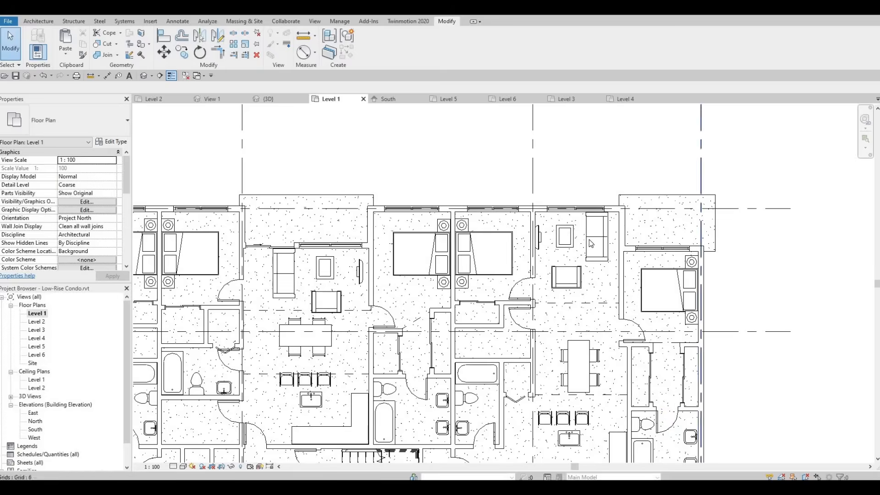
scroll(591, 244, up, 2)
click(587, 245)
click(595, 247)
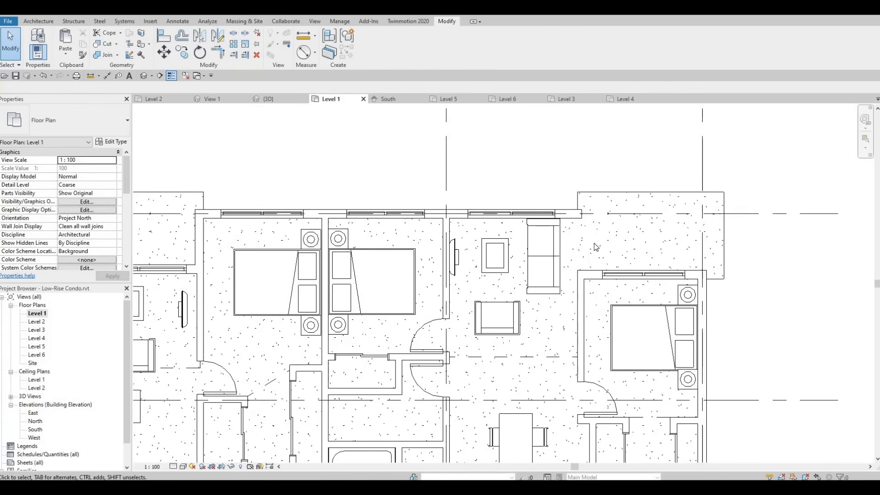
key(a)
key(l)
click(580, 212)
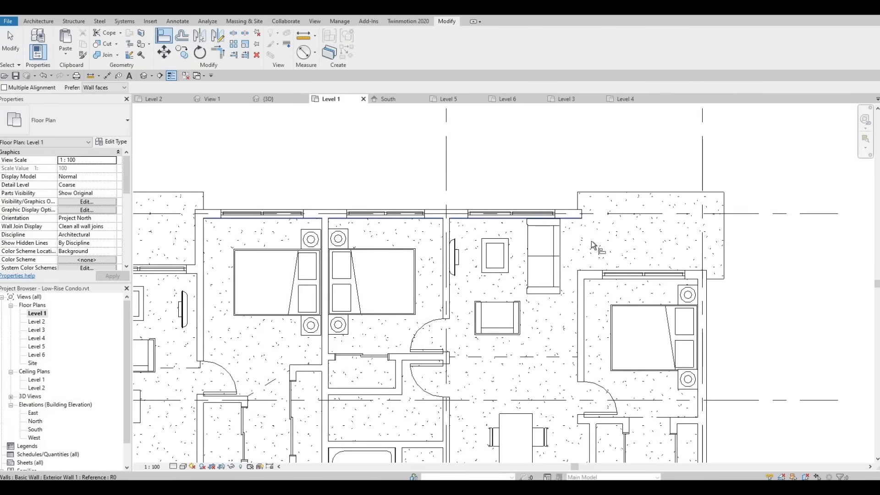
click(594, 273)
key(Escape)
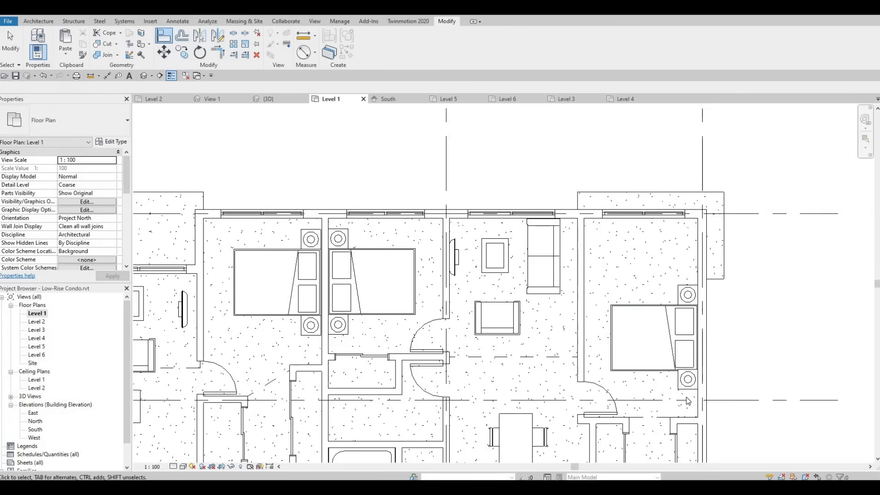
Nudge the bed, night stands and table lamps of the northeast bedroom north towards the middle of the enlarged room.
key(Escape)
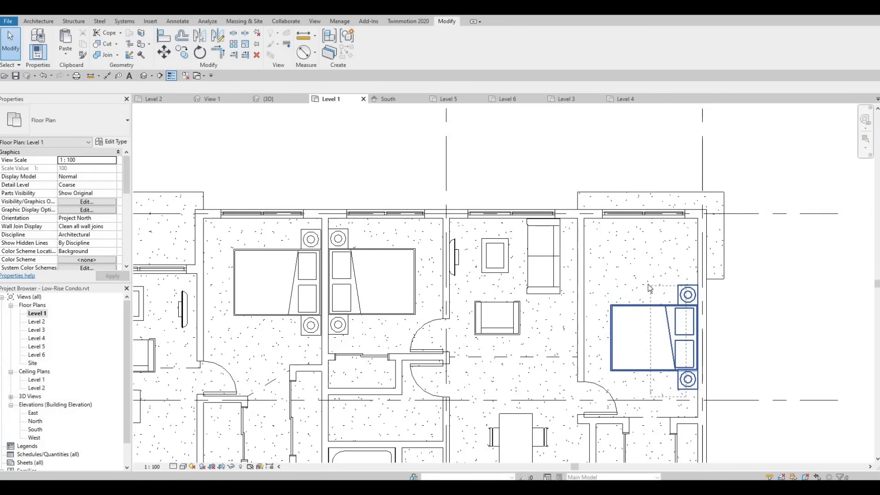
drag(686, 396, 647, 283)
key(Up)
key(Up)
key(Up)
key(Up)
key(Up)
key(Up)
key(Up)
key(Up)
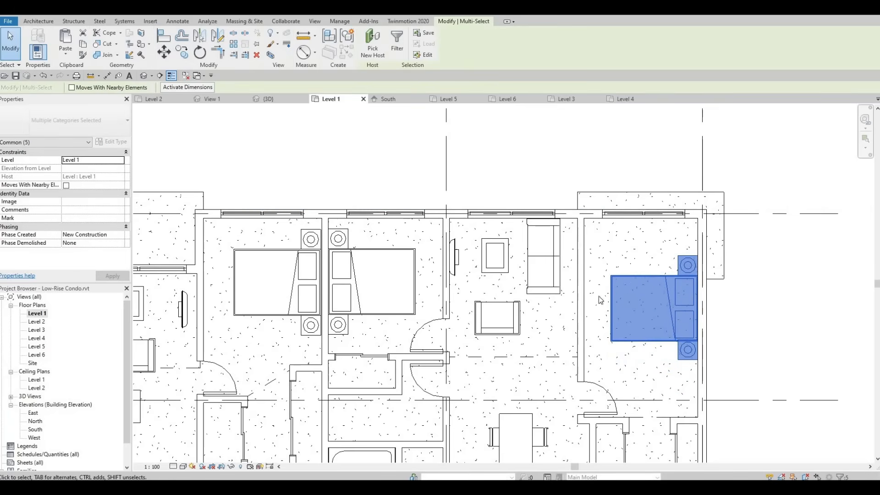
click(735, 289)
Delete the short side wall of the northwest balcony and align the recessed bedroom wall with the outer face of the north facade.
scroll(610, 289, down, 2)
middle_drag(371, 284, 769, 296)
scroll(770, 296, down, 3)
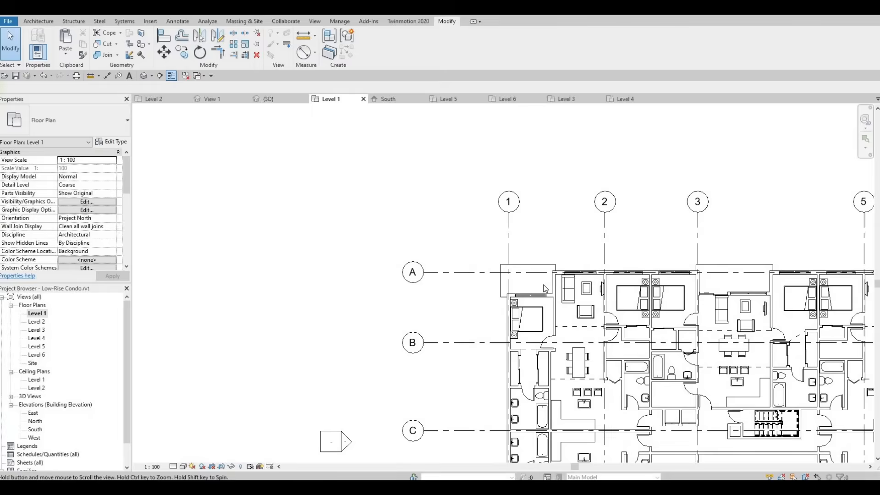
scroll(544, 280, up, 5)
click(567, 289)
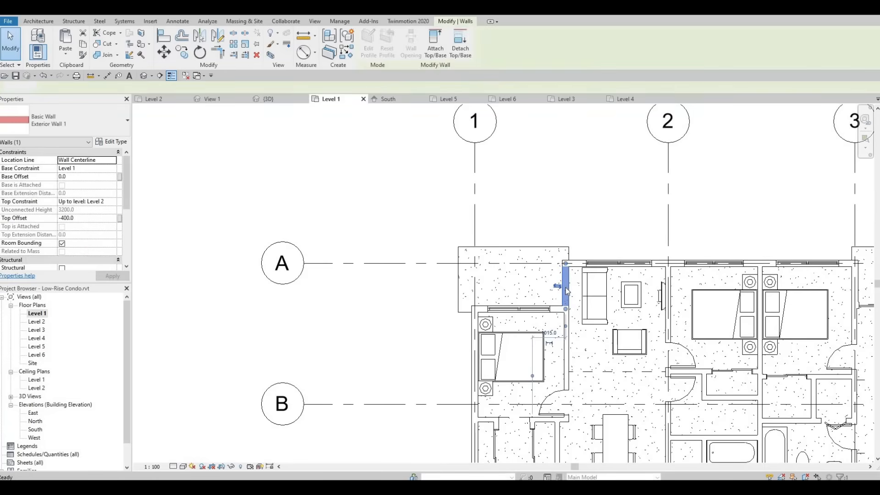
key(Delete)
key(a)
key(l)
click(577, 260)
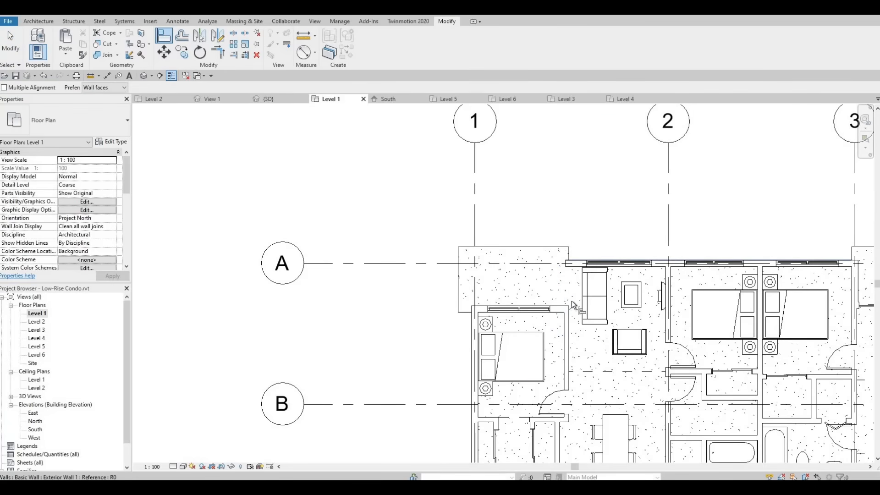
click(559, 305)
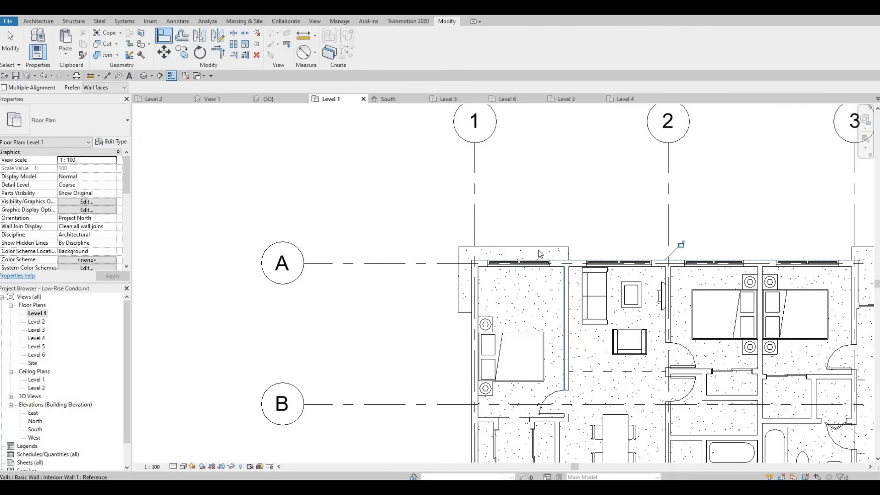
key(Escape)
key(Escape)
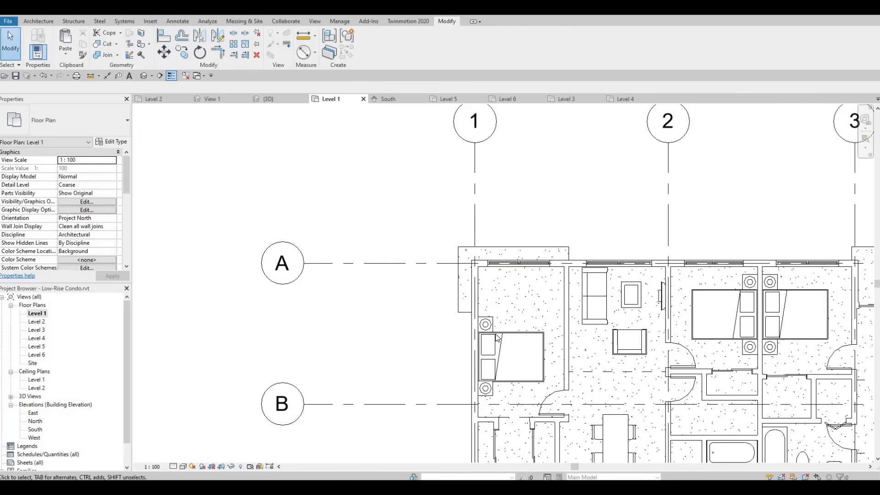
Nudge the bed, night stands and table lamps of the northwest bedroom north towards the middle of the enlarged room.
drag(509, 396, 487, 315)
key(Up)
key(Up)
key(Up)
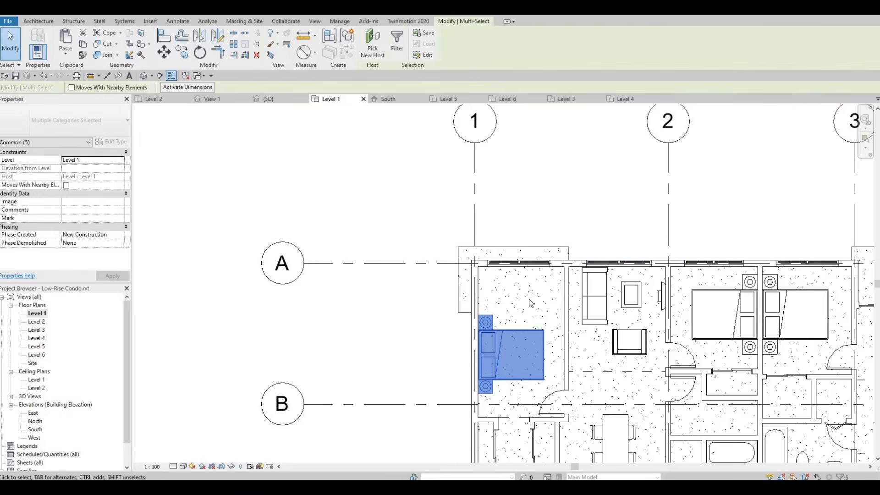
key(Up)
key(Up)
key(Up)
key(Up)
key(Up)
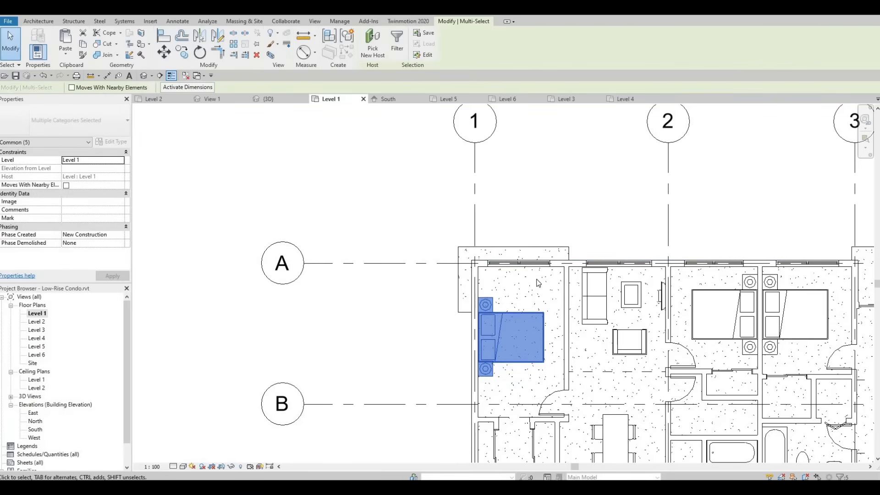
middle_drag(542, 246, 538, 237)
key(Escape)
Edit the boundary of the Level 1 floor and trim its north and west edges to a corner at grids A and 1.
click(516, 236)
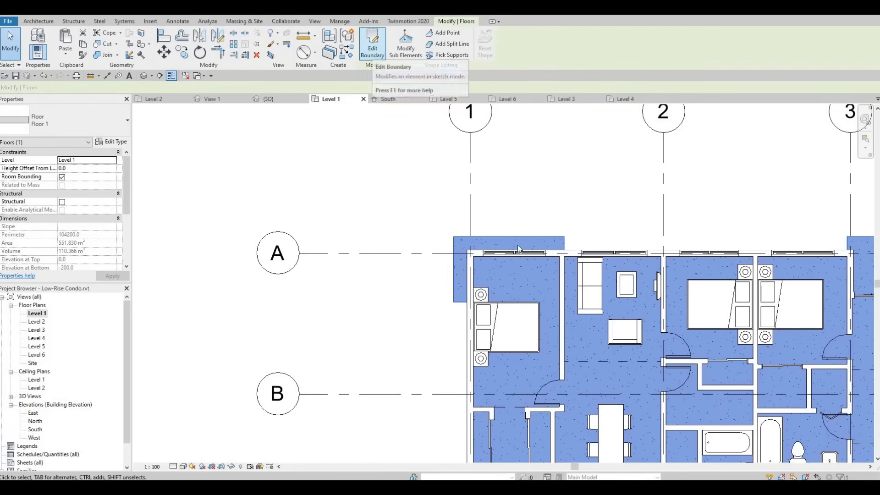
click(372, 51)
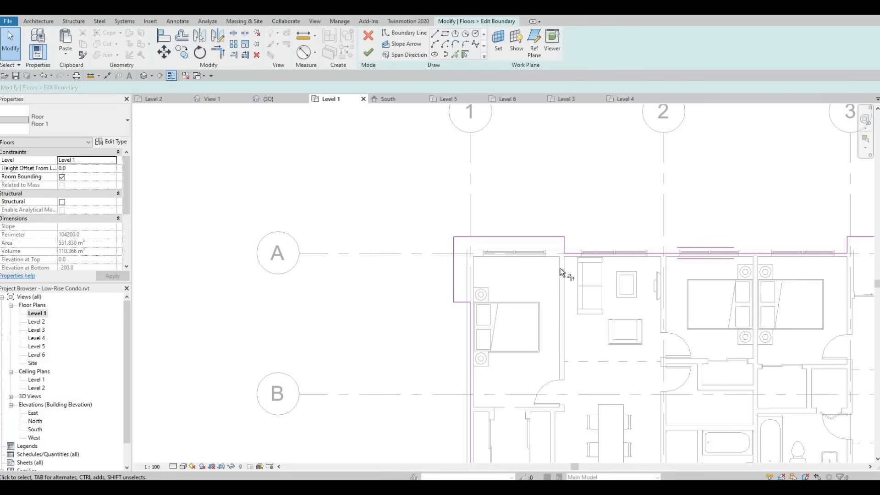
key(r)
click(571, 253)
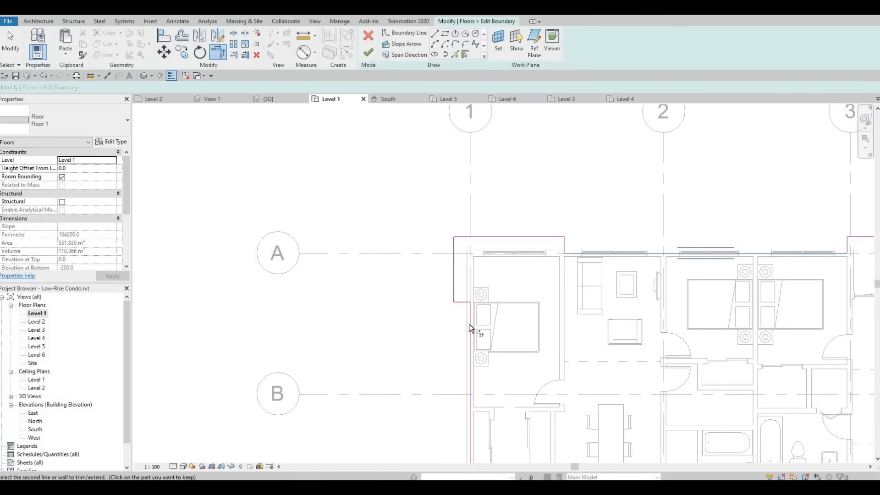
click(470, 329)
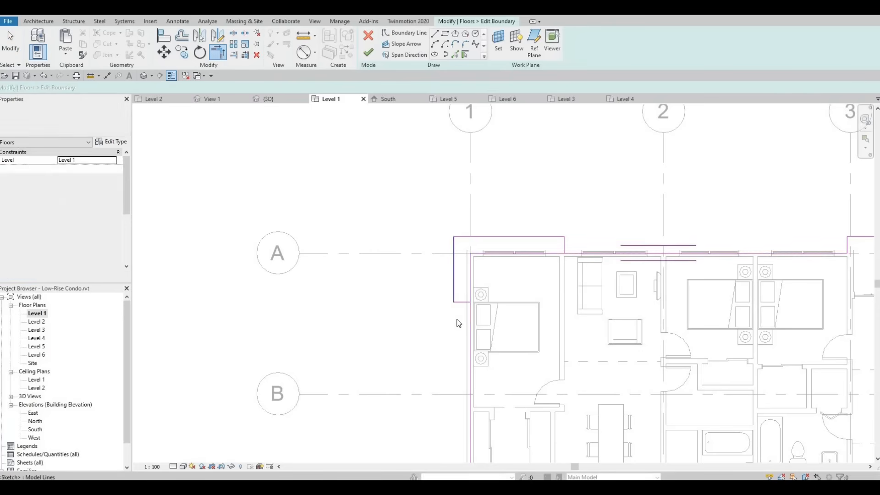
Delete the leftover northwest balcony outline from the floor boundary sketch.
key(Escape)
drag(457, 320, 437, 223)
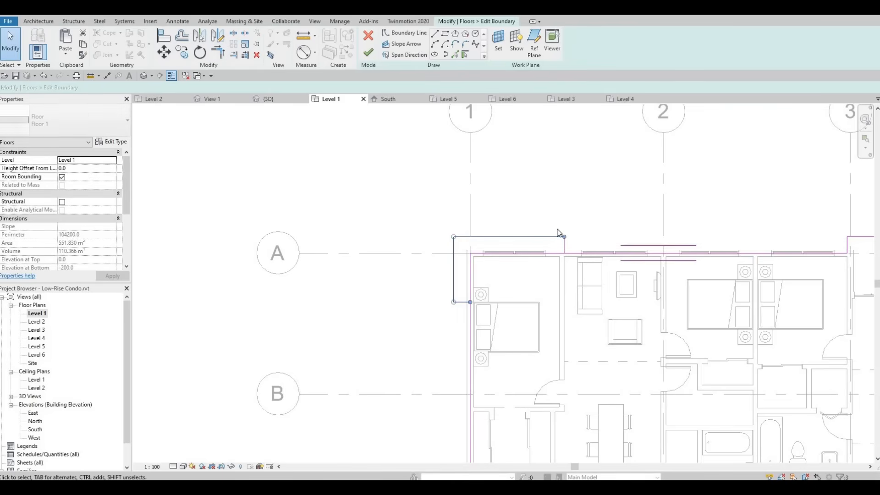
key(Delete)
drag(542, 227, 539, 229)
key(Delete)
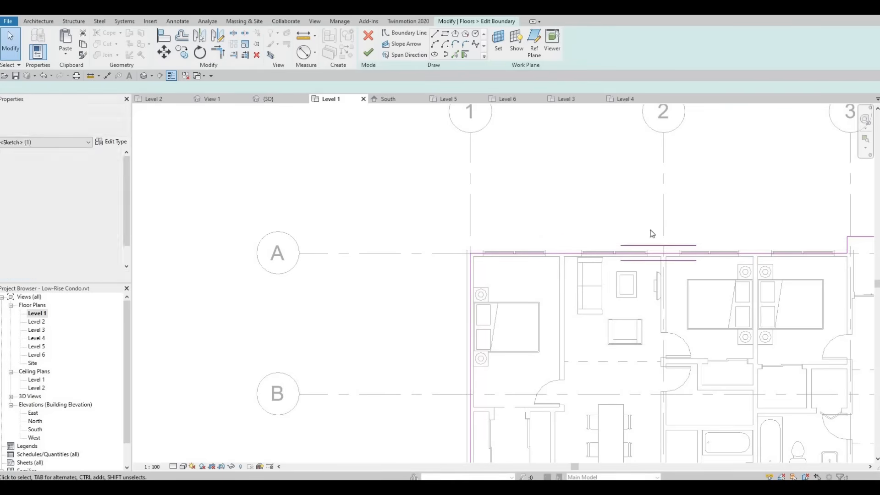
Delete the middle north balcony outline from the floor sketch and join the two north edges along grid A with Trim/Extend to Corner.
scroll(552, 220, down, 2)
middle_drag(782, 232, 347, 234)
scroll(350, 233, up, 2)
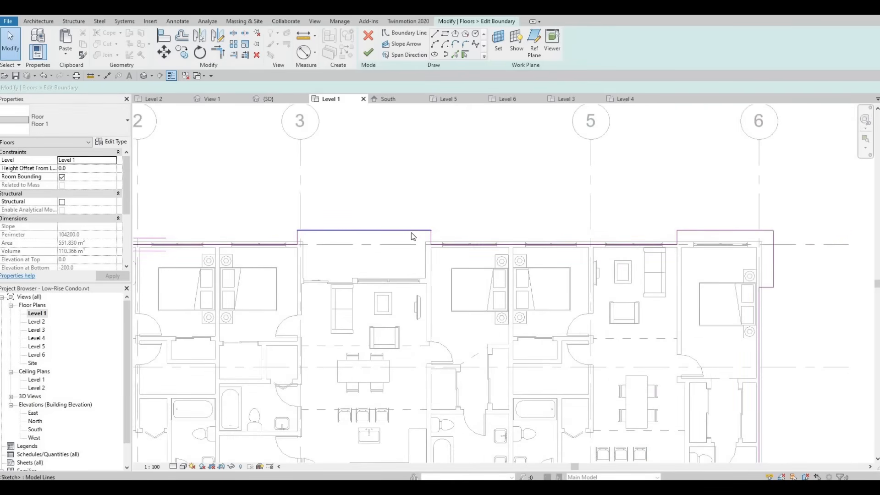
scroll(440, 234, up, 2)
drag(447, 237, 238, 213)
key(Delete)
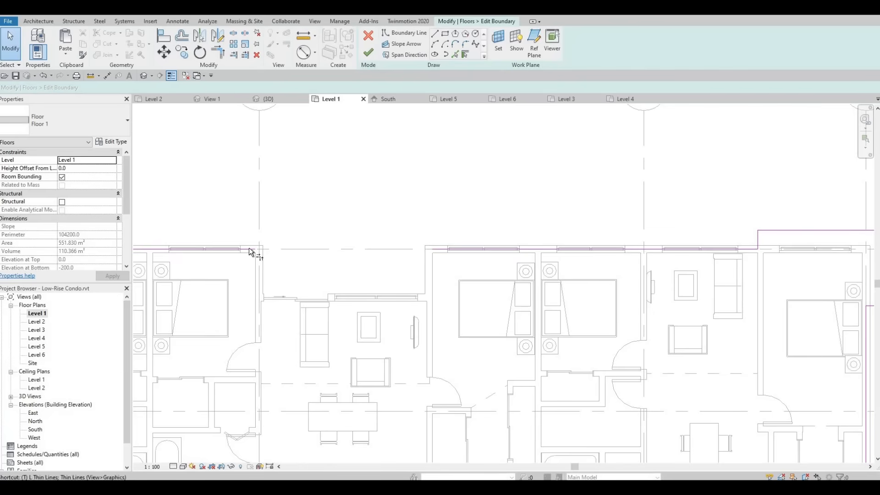
key(r)
click(439, 249)
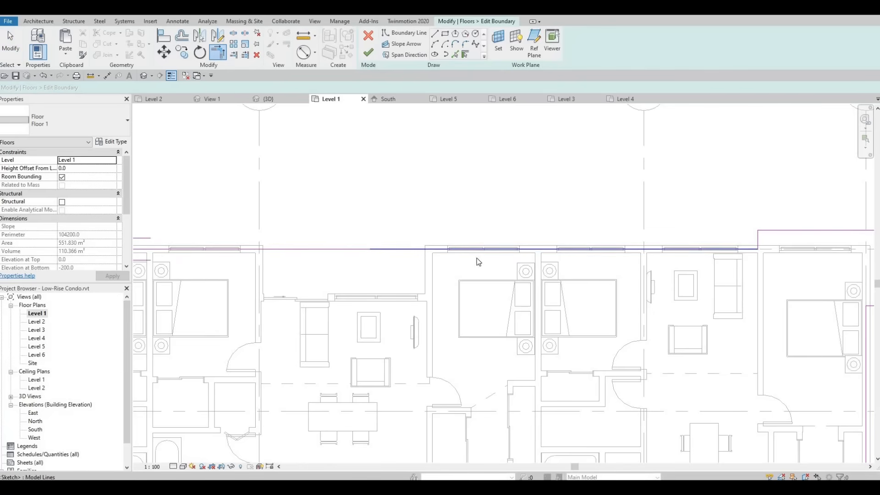
Trim the floor's north and east edges to a corner at grids A and 6 and delete the northeast balcony outline.
scroll(486, 257, down, 3)
middle_drag(697, 281, 345, 243)
key(Escape)
scroll(343, 244, up, 2)
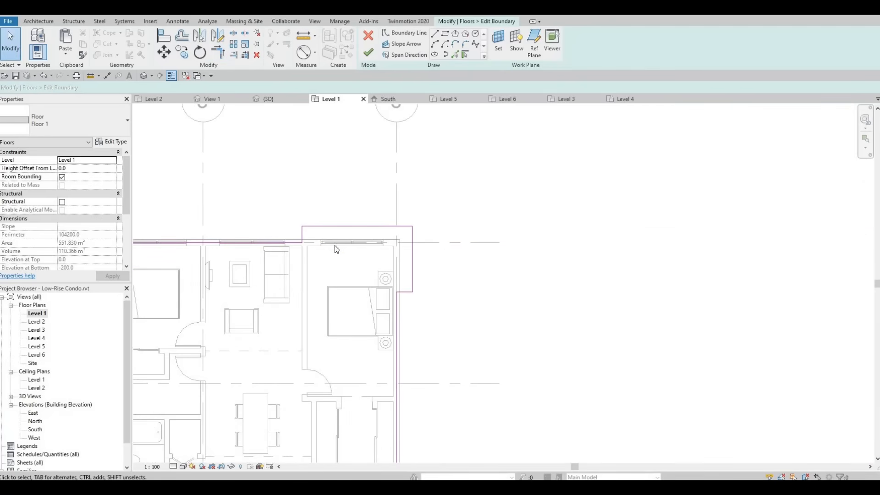
key(t)
key(r)
click(287, 242)
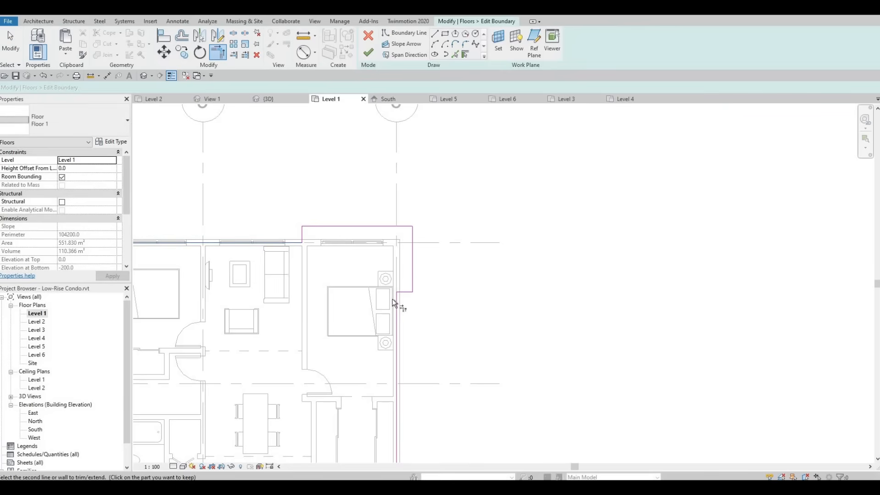
click(396, 302)
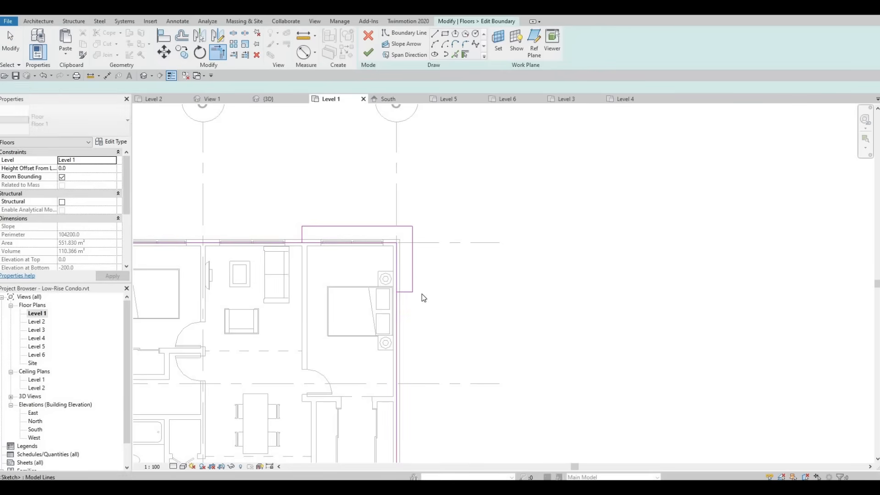
key(Escape)
drag(270, 201, 425, 297)
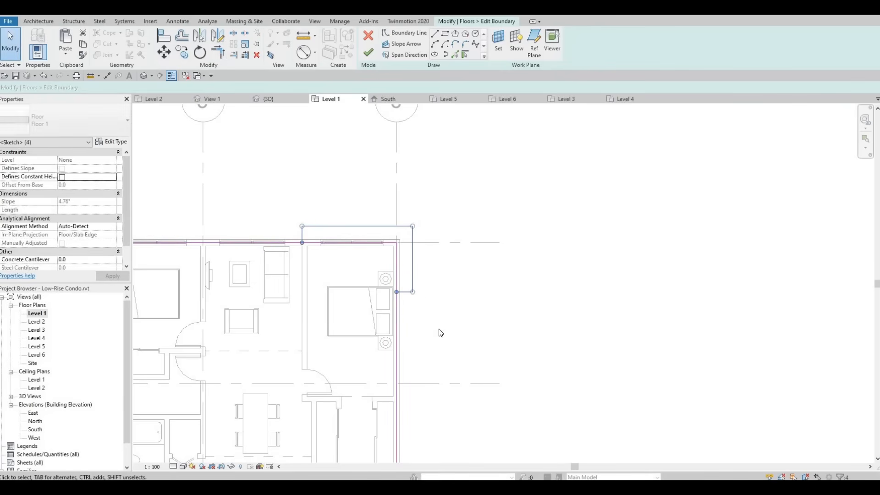
key(Delete)
Trim the floor's east and south edges to a corner at the southeast bedroom and delete the southeast balcony outline.
middle_drag(440, 227, 466, 137)
scroll(466, 215, down, 3)
middle_drag(448, 385, 453, 206)
scroll(452, 215, down, 1)
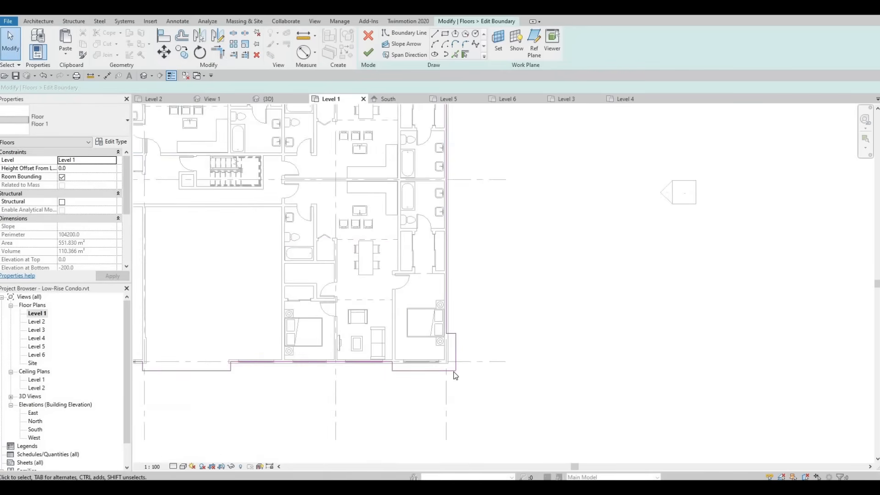
scroll(455, 376, up, 2)
scroll(328, 360, up, 2)
click(329, 359)
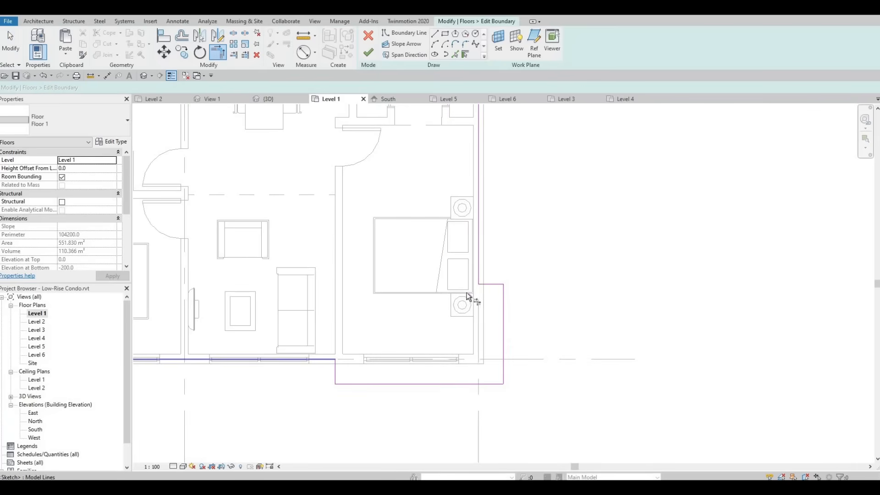
click(478, 281)
key(Escape)
key(Escape)
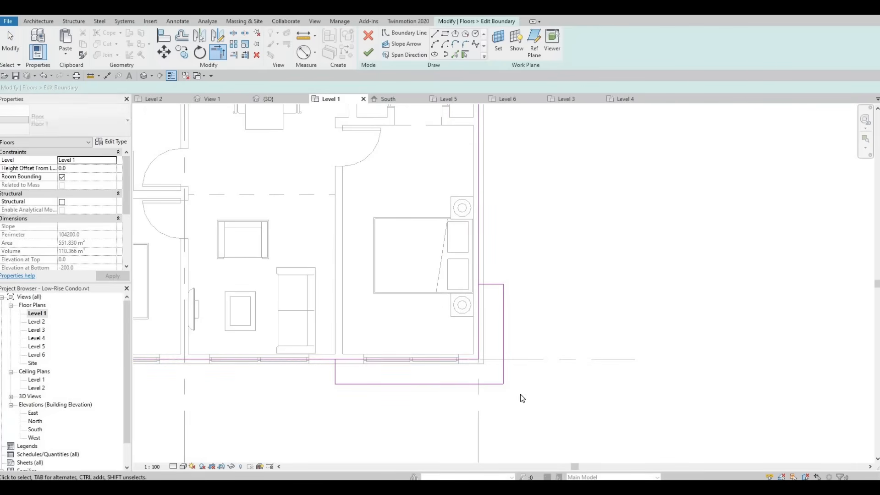
mouse_move(306, 233)
mouse_down()
mouse_move(413, 311)
mouse_move(529, 421)
mouse_up()
key(Delete)
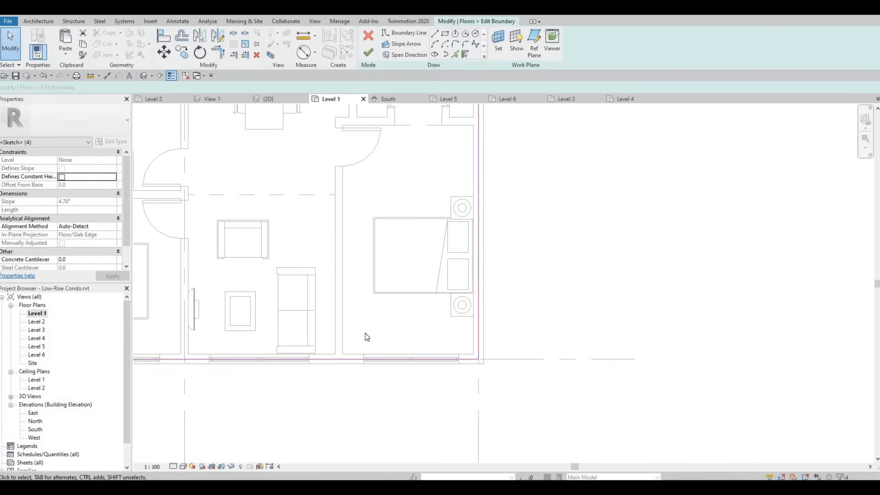
Trim the floor's west and south edges to a corner at the southwest bedroom and delete the southwest balcony outline.
scroll(365, 336, down, 5)
scroll(340, 337, up, 2)
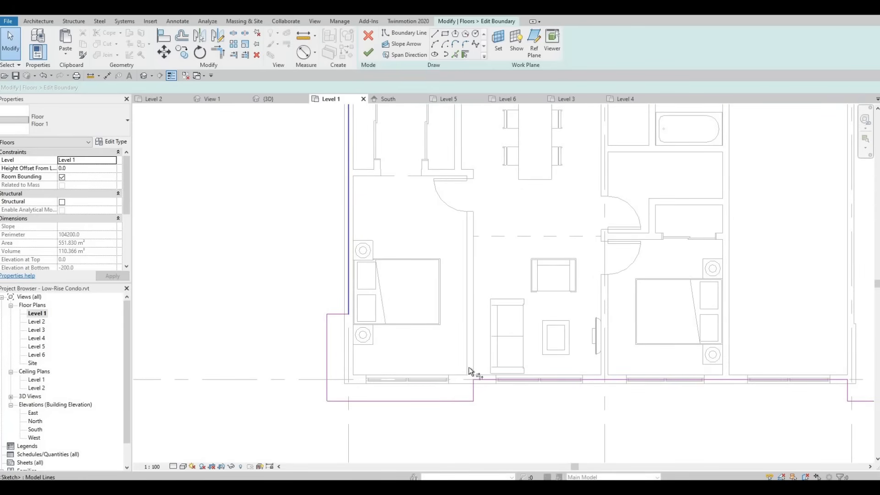
key(t)
key(r)
click(489, 380)
key(Escape)
key(Escape)
drag(282, 283, 499, 440)
key(Delete)
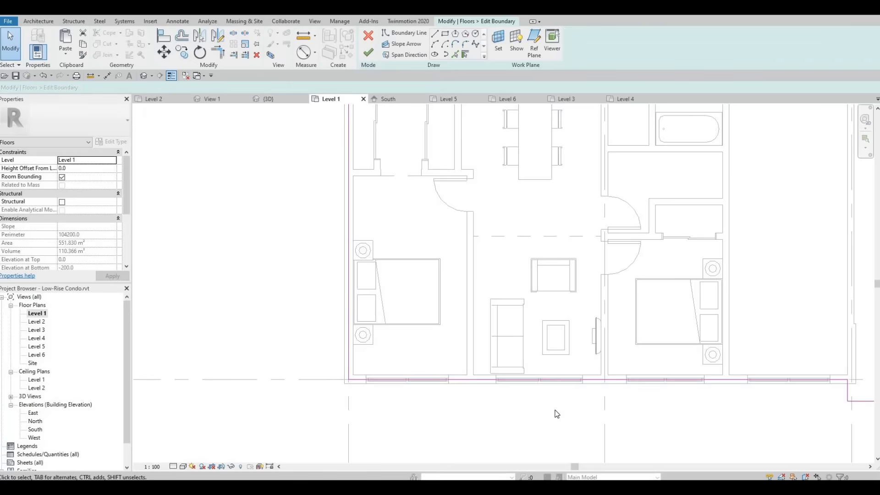
Delete the middle south balcony outline, join the two south edges into one straight line and finish the floor boundary edit.
scroll(556, 412, down, 3)
scroll(479, 364, up, 2)
scroll(481, 364, up, 1)
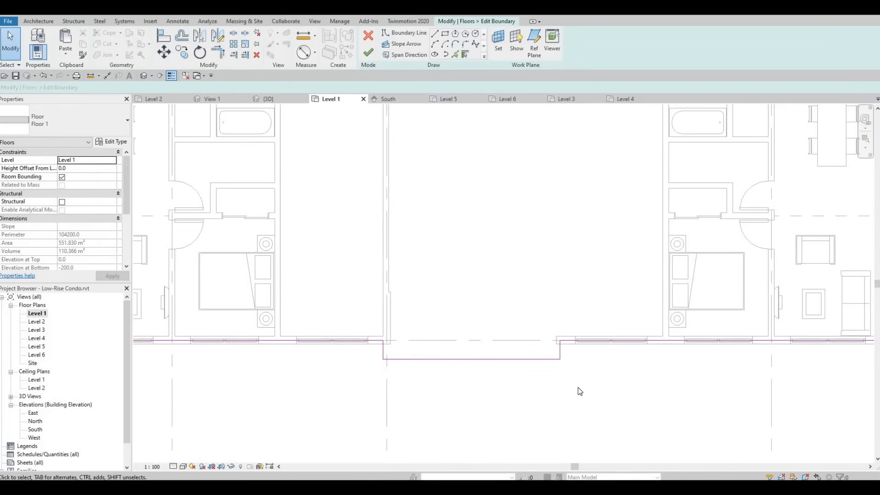
drag(351, 293, 577, 386)
key(Delete)
key(t)
key(r)
click(372, 341)
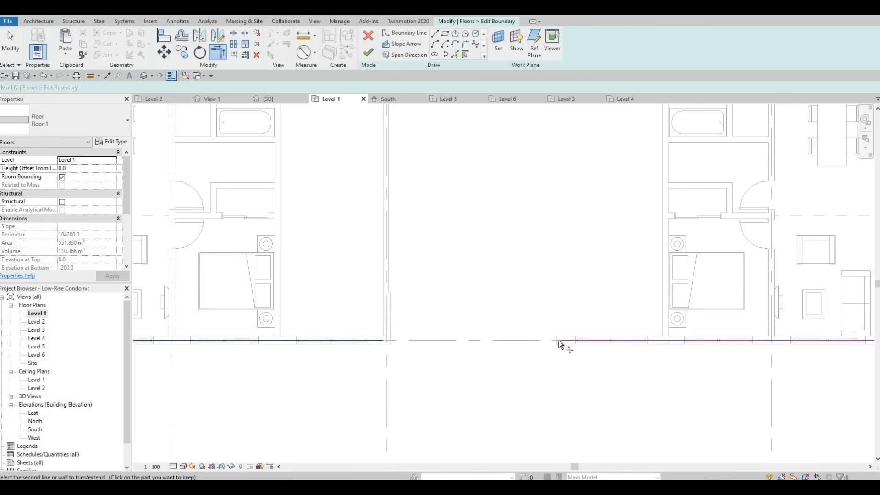
scroll(508, 277, down, 3)
middle_drag(508, 277, 487, 438)
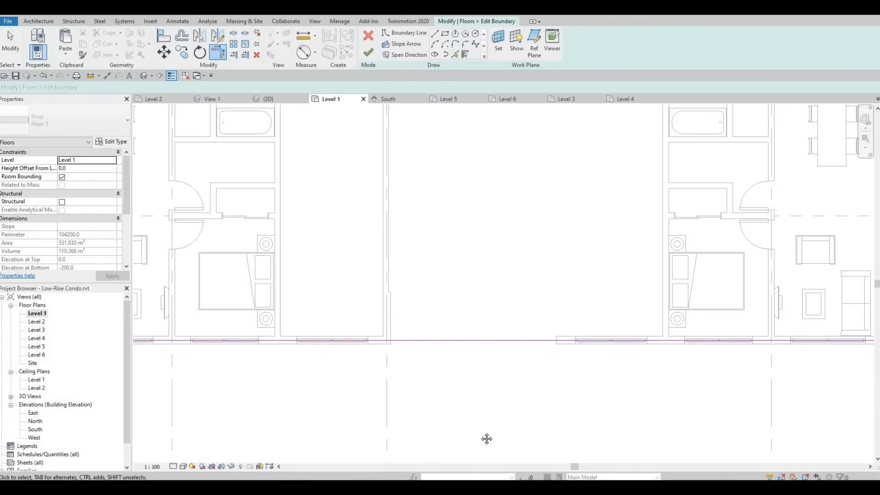
middle_drag(489, 316, 489, 395)
scroll(489, 394, down, 1)
key(Escape)
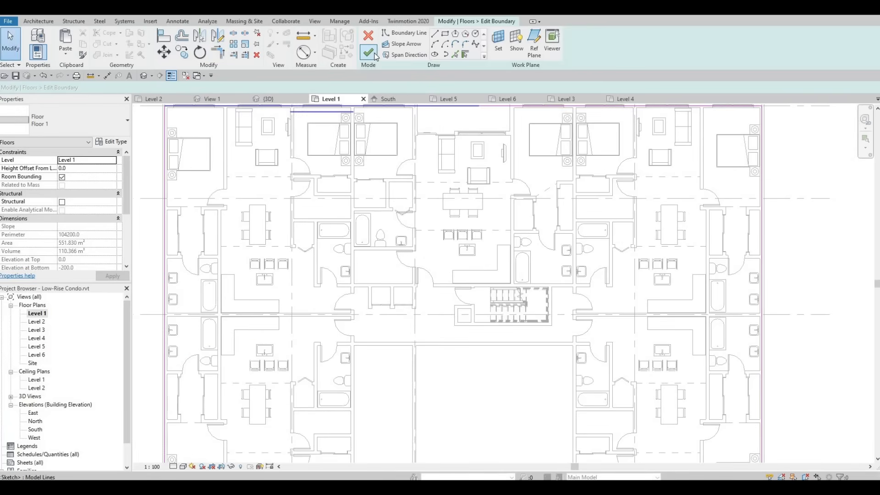
click(372, 54)
click(393, 277)
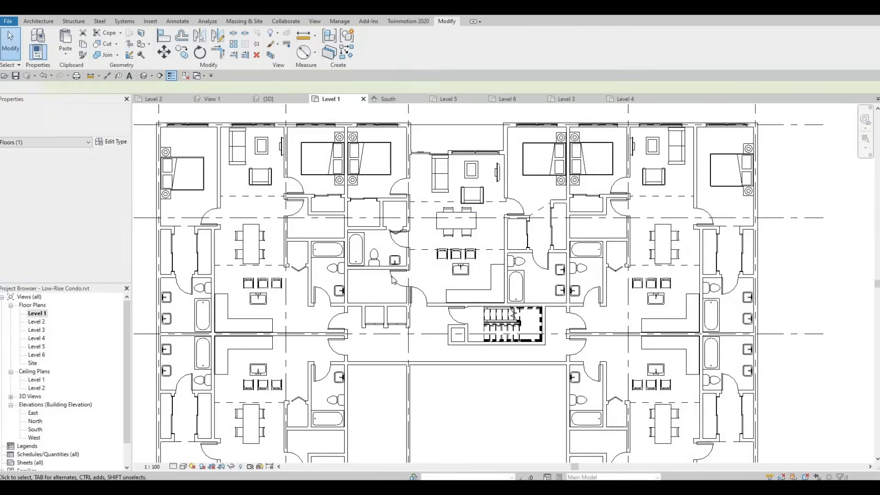
middle_drag(448, 232, 409, 304)
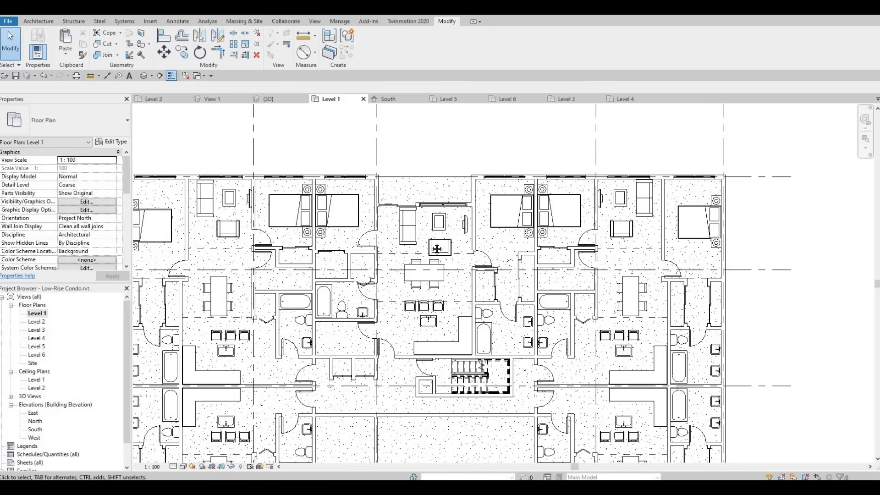
middle_drag(436, 249, 439, 217)
middle_drag(412, 333, 400, 301)
middle_drag(416, 245, 413, 289)
scroll(419, 271, up, 1)
middle_drag(448, 234, 450, 261)
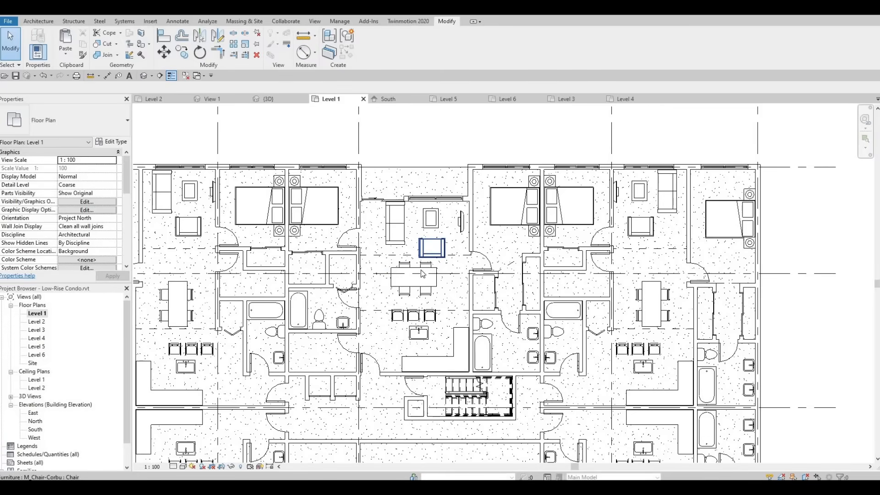
Delete the bed, nightstands and lamps in the north bedroom just west of grid 3 and the middle unit's island counter with sink.
middle_drag(425, 289, 470, 302)
middle_drag(363, 341, 425, 332)
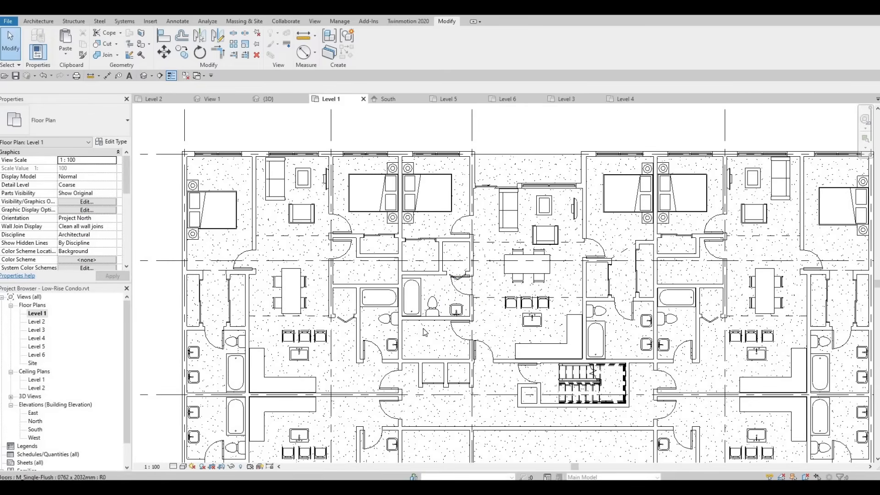
scroll(440, 314, down, 2)
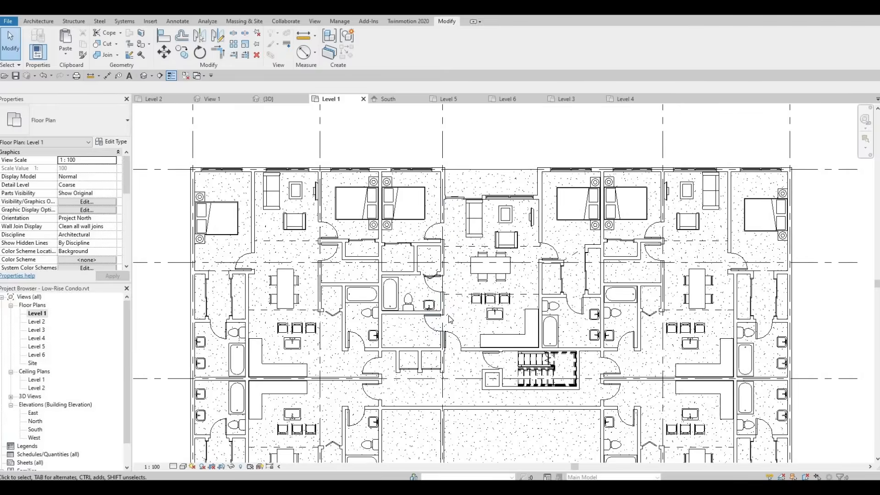
scroll(459, 316, up, 2)
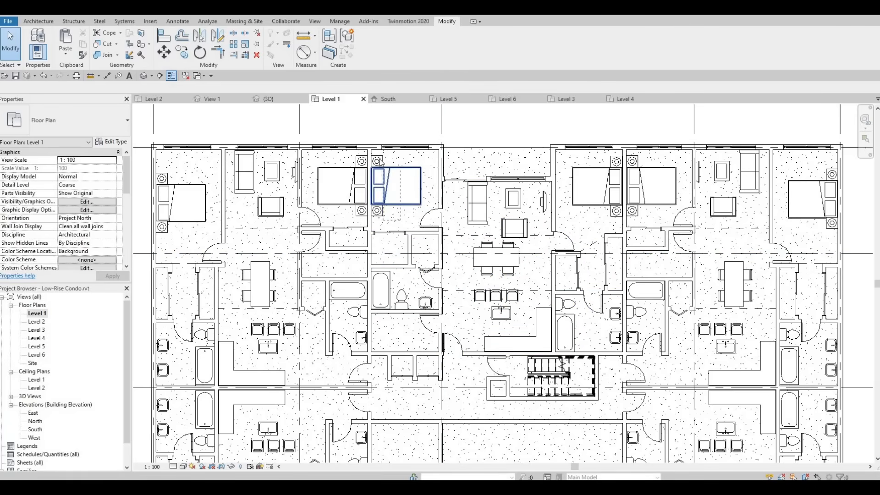
drag(383, 170, 382, 169)
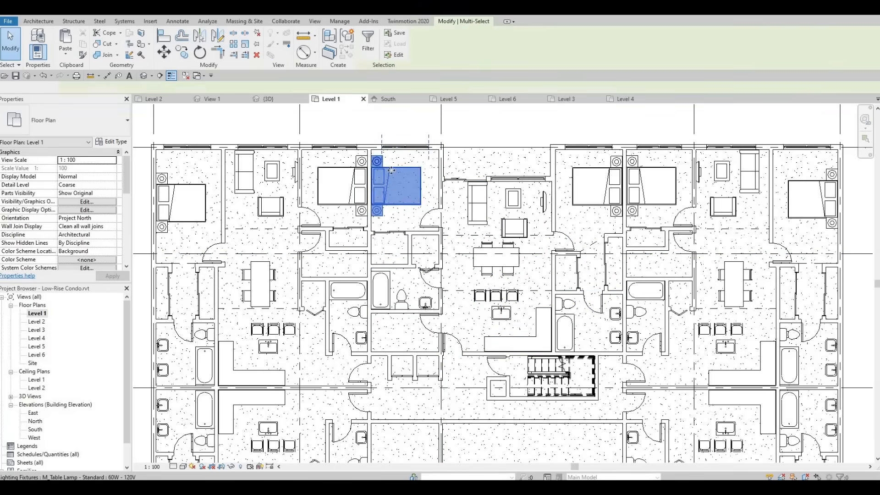
click(399, 221)
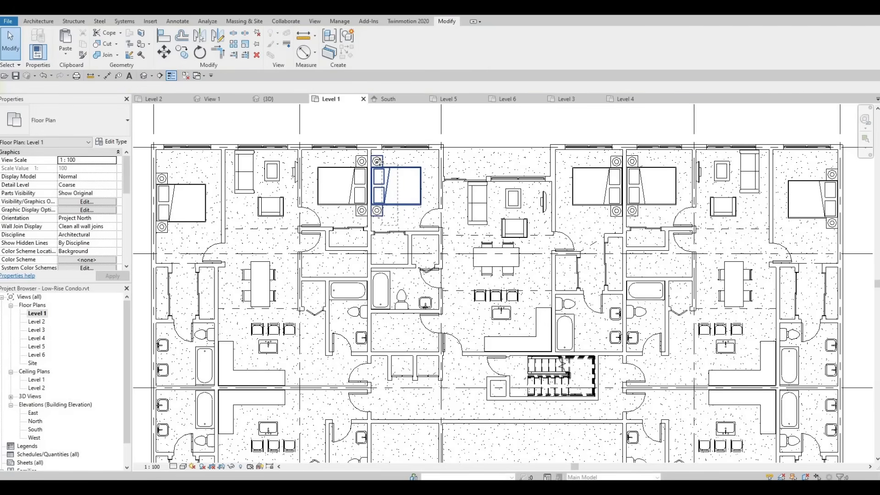
drag(379, 161, 378, 161)
key(Delete)
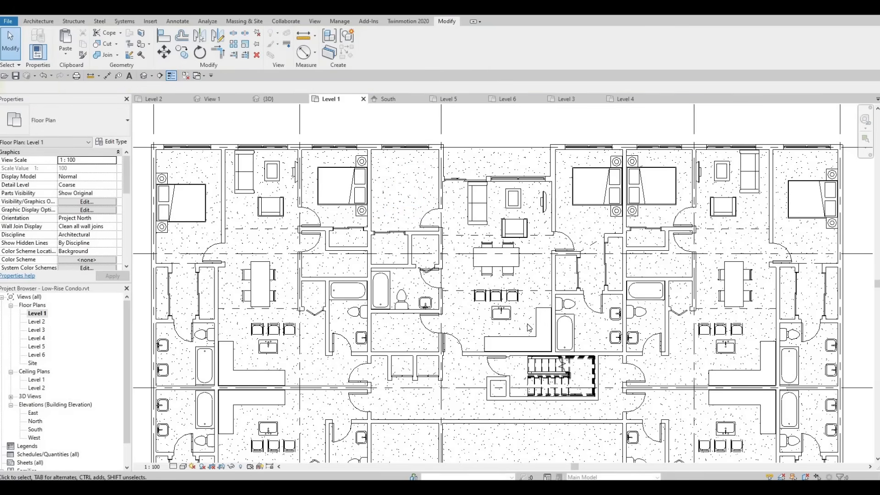
click(501, 313)
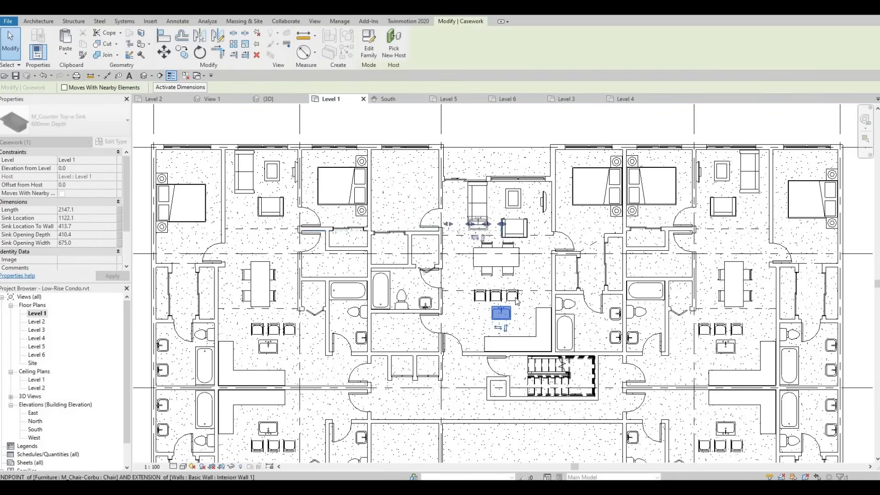
key(Delete)
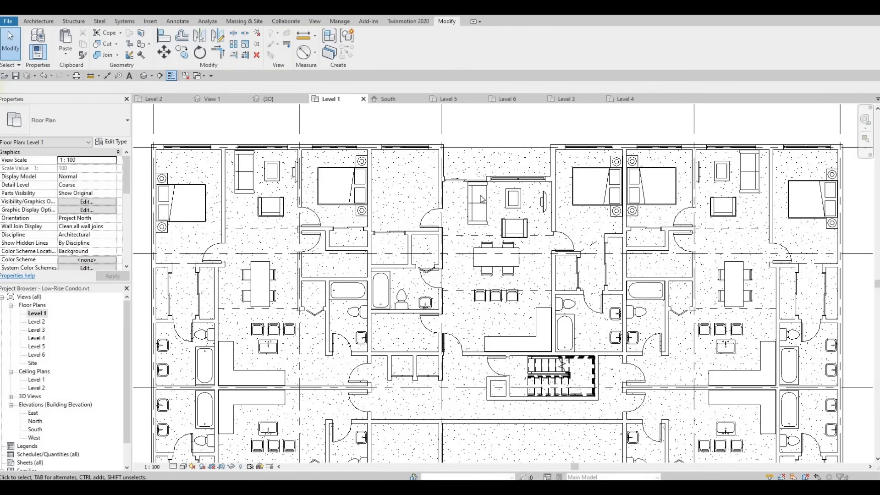
Try to delete the north middle unit's living, dining and kitchen furnishings in one selection.
drag(525, 323, 483, 209)
key(Delete)
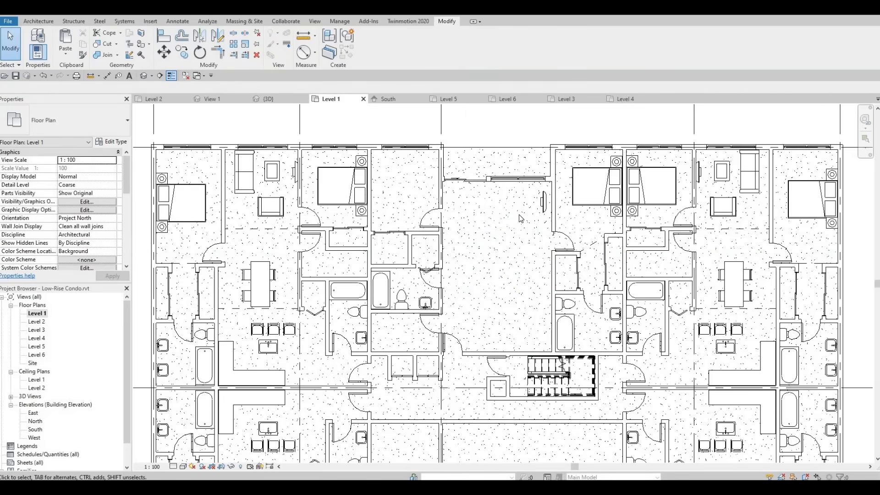
key(ctrl+z)
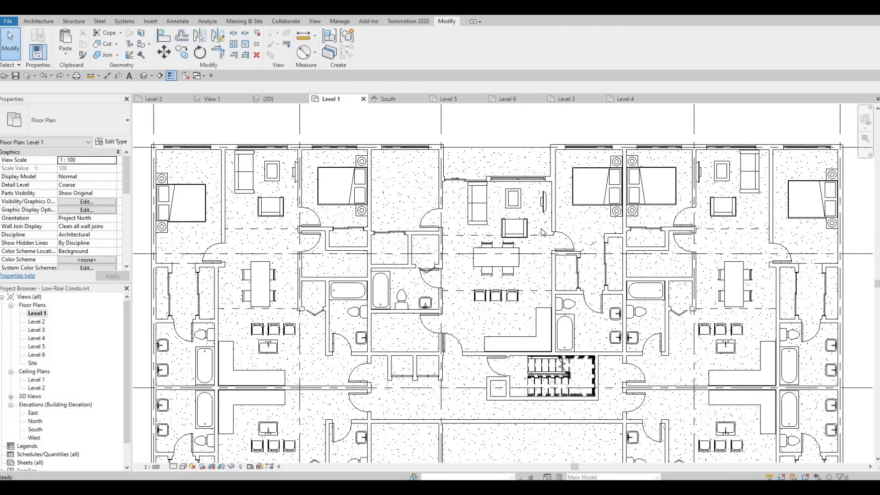
Delete the armchair in the north middle unit's living room.
click(515, 224)
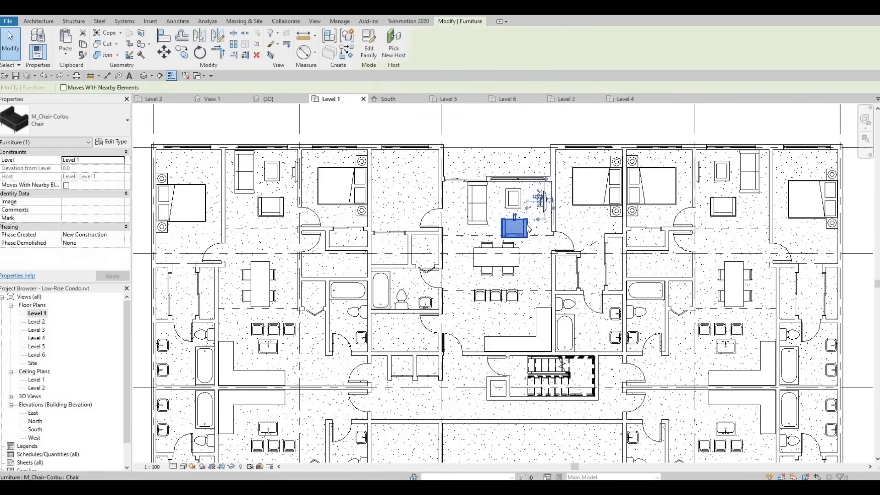
key(Delete)
Mirror grid B about grid C to add a matching grid in the southern half of the building.
scroll(517, 245, down, 3)
scroll(516, 245, down, 2)
scroll(517, 245, up, 2)
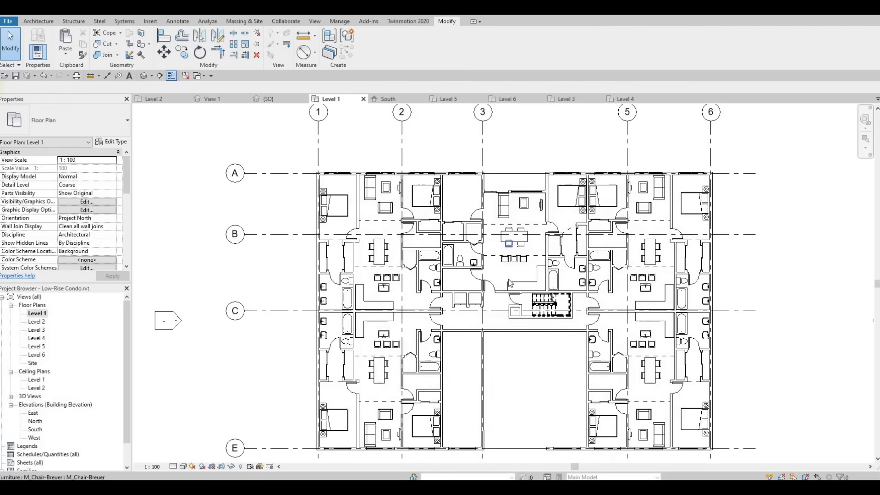
click(287, 248)
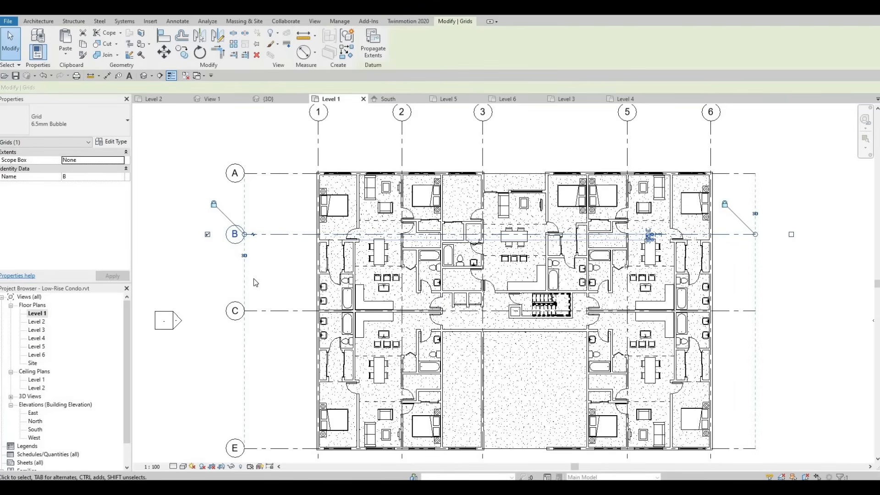
key(Escape)
click(282, 235)
click(198, 37)
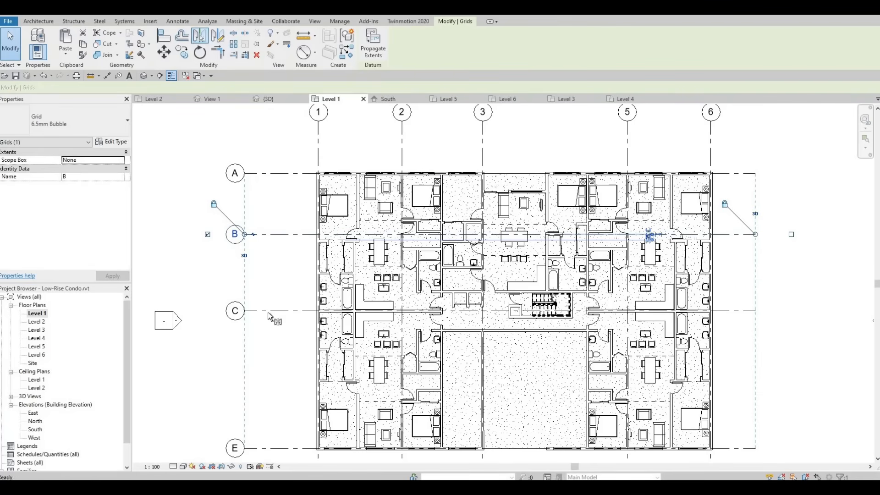
click(268, 312)
key(Escape)
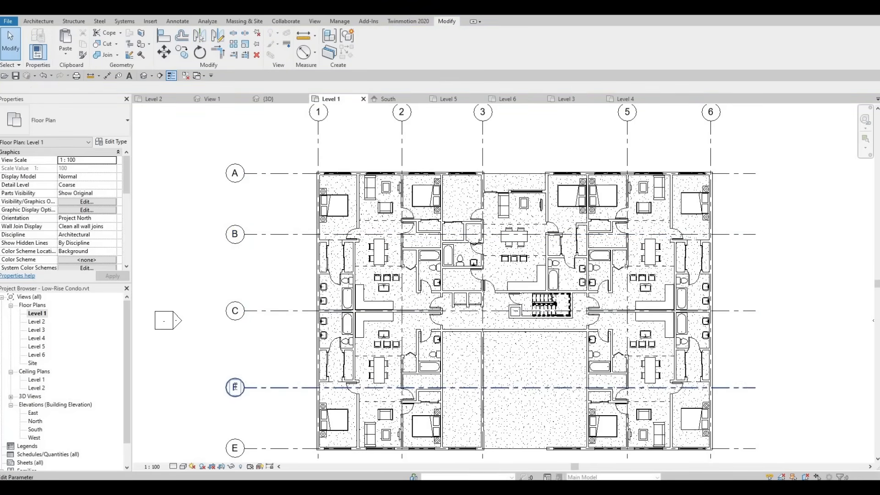
Rename the mirrored grid between C and E as D.
click(234, 387)
click(235, 387)
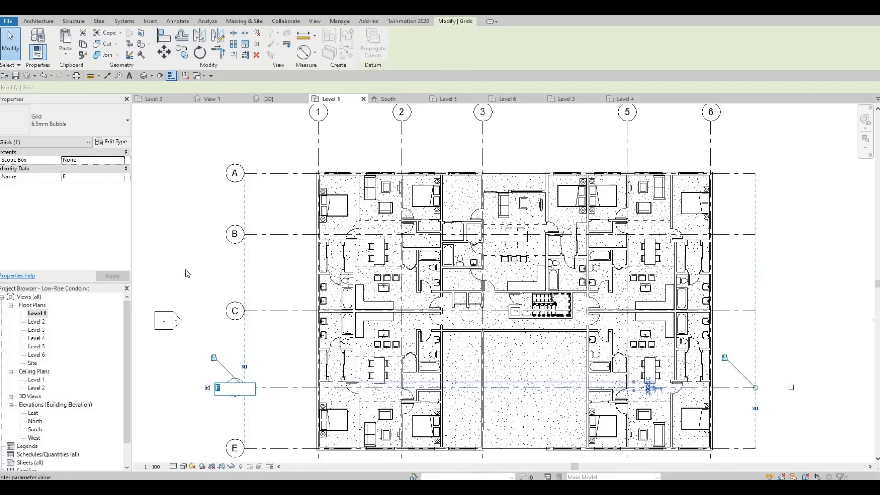
text(D)
click(399, 336)
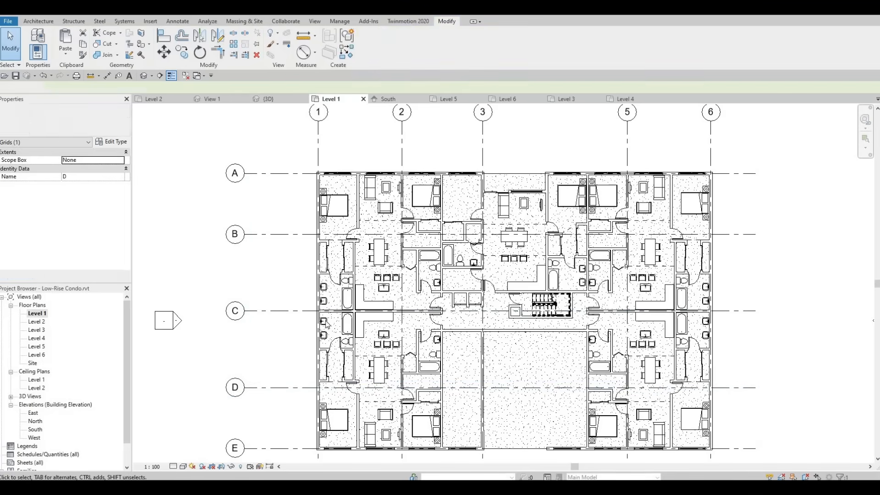
Copy grid 2 13100 mm east onto the wall between the two adjoining bedrooms, between grids 3 and 5.
middle_drag(449, 369, 385, 356)
middle_drag(434, 335, 394, 360)
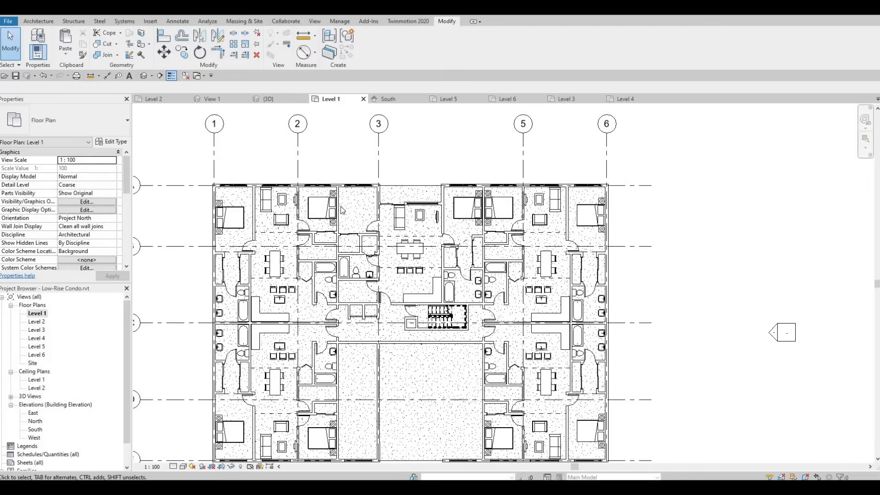
middle_drag(300, 154, 297, 165)
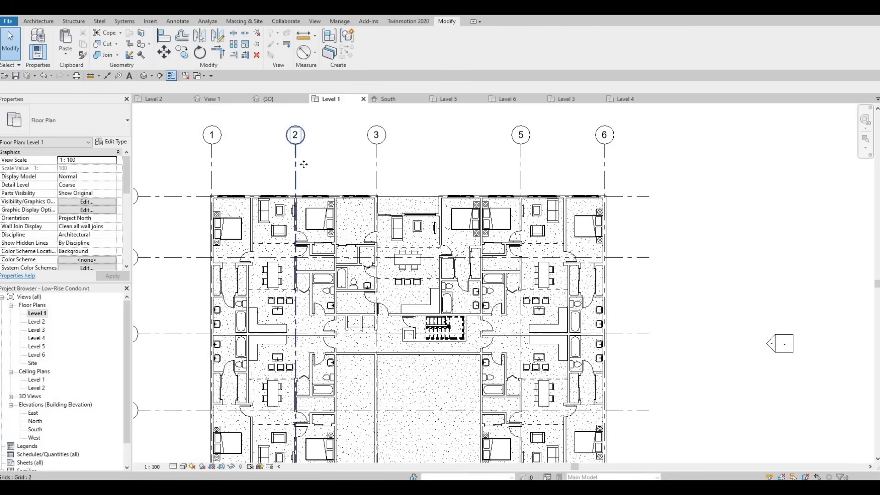
click(296, 170)
scroll(466, 202, up, 2)
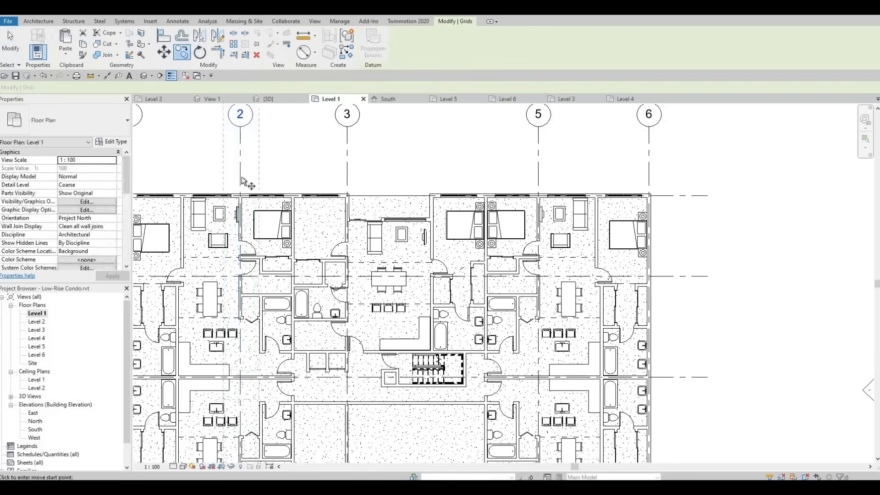
scroll(238, 177, up, 2)
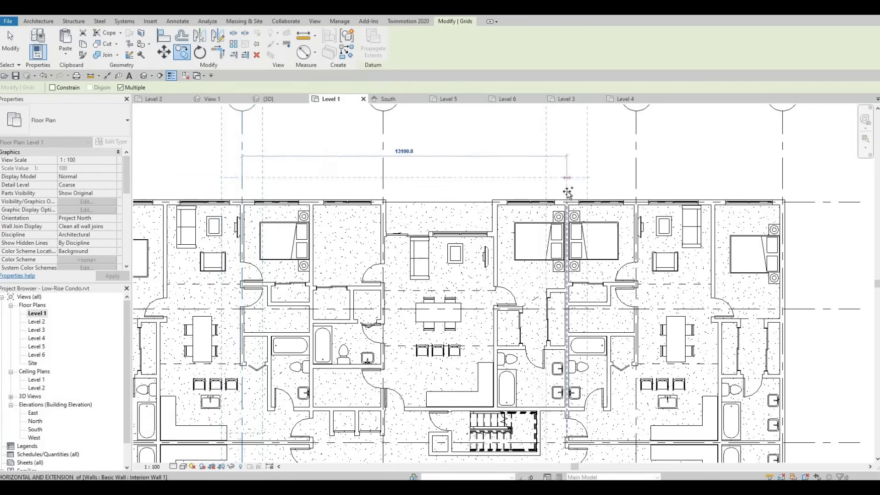
scroll(568, 181, up, 1)
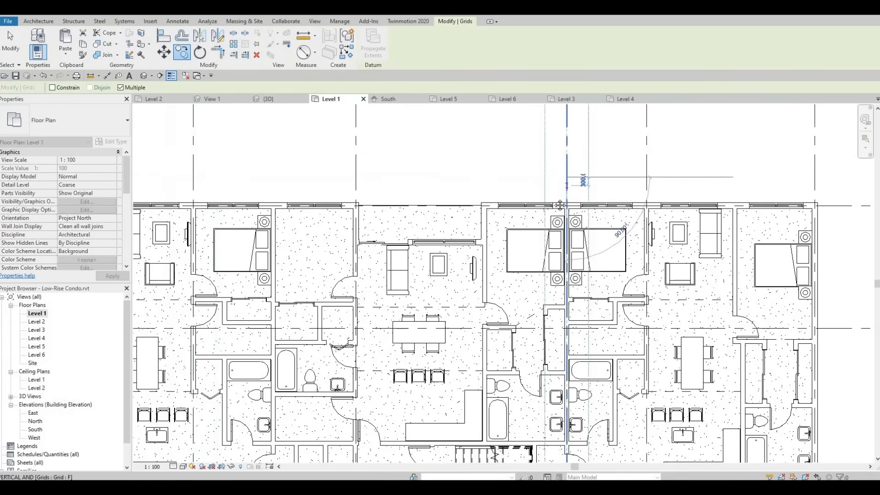
click(565, 195)
scroll(564, 192, down, 3)
key(Escape)
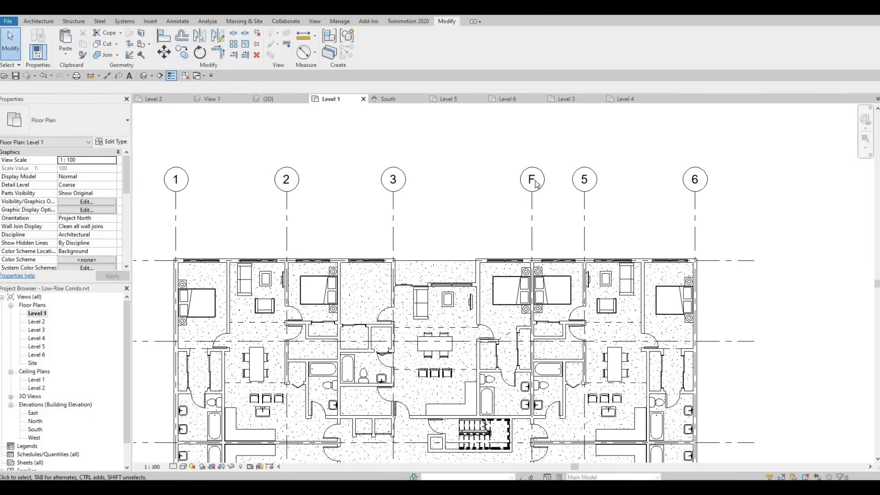
Rename the copied grid between 3 and 5 as 4.
double_click(531, 179)
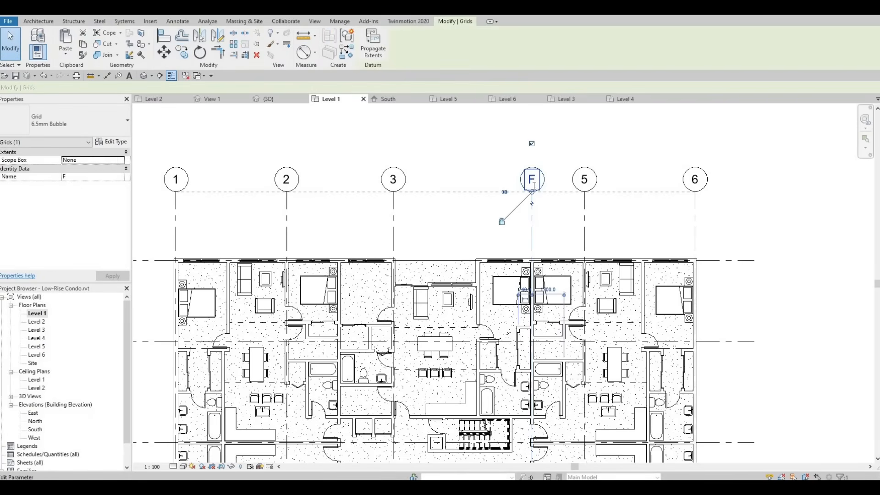
key(Return)
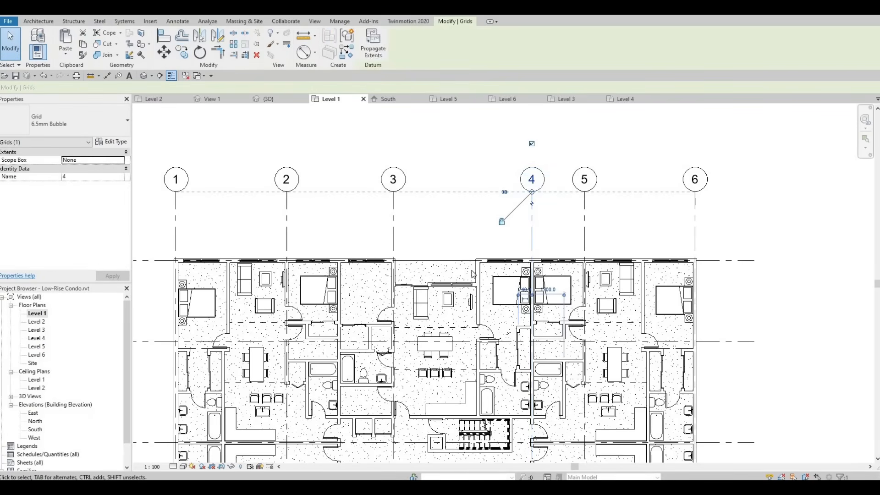
click(477, 236)
Delete the sofa, coffee table and television from the north middle unit's living room.
middle_drag(444, 293, 467, 218)
scroll(454, 256, up, 2)
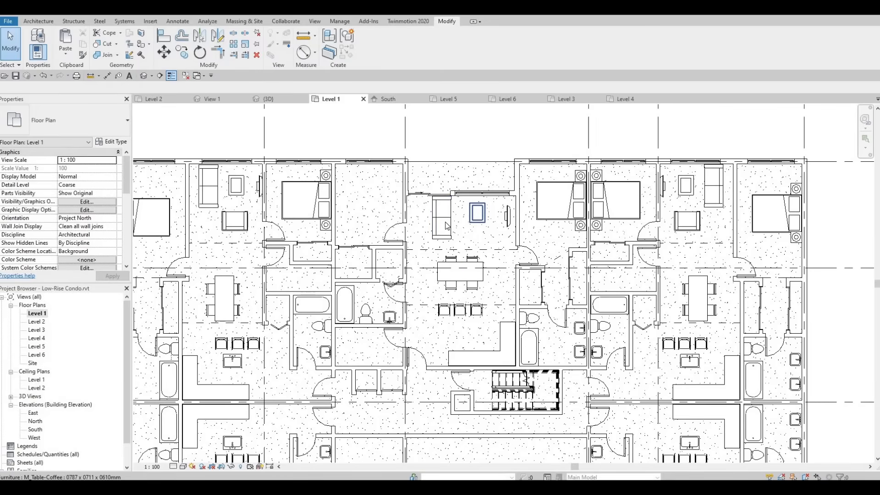
click(440, 217)
key(Delete)
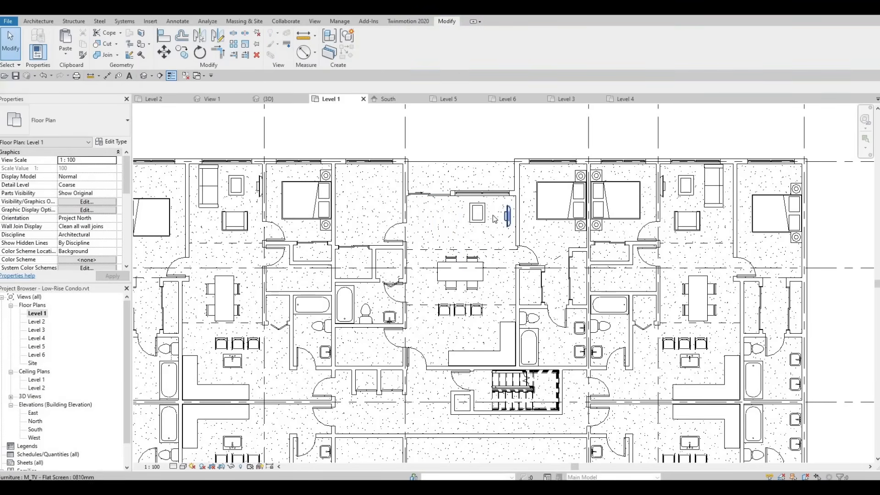
click(477, 212)
key(Delete)
key(Delete)
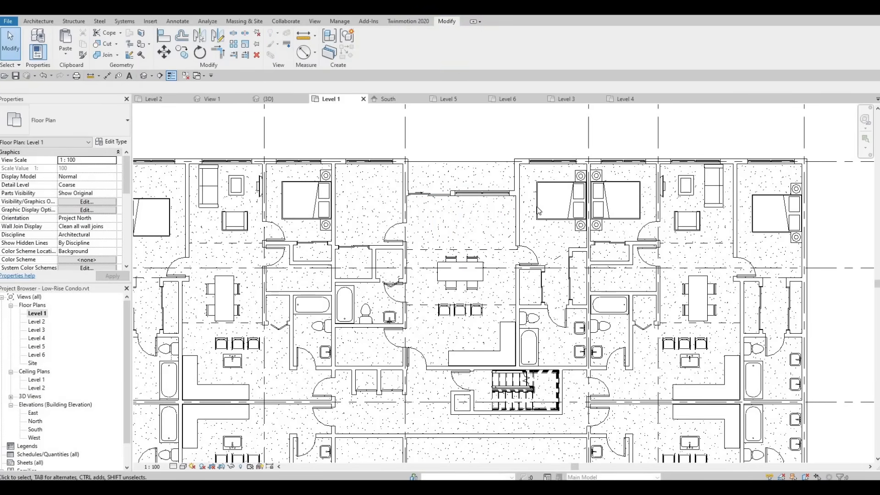
Delete the bed with both nightstands and lamps in the north middle unit's bedroom just west of grid 4.
click(574, 187)
key(Delete)
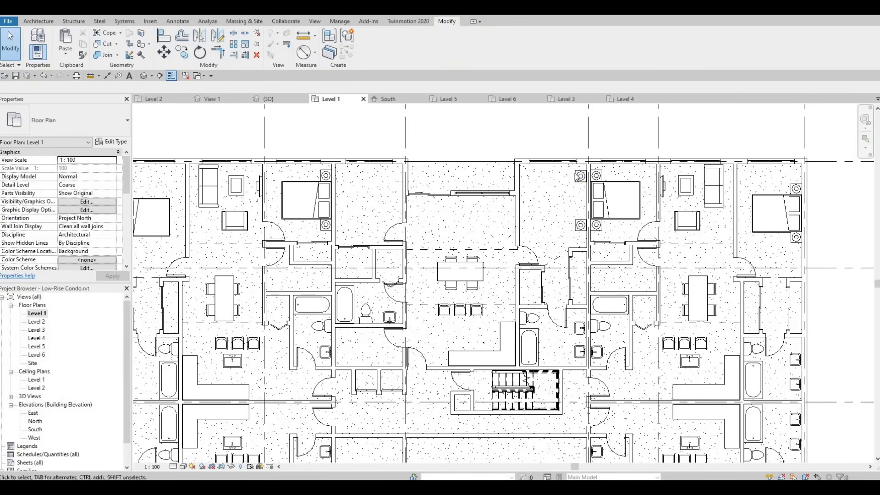
click(575, 177)
key(Delete)
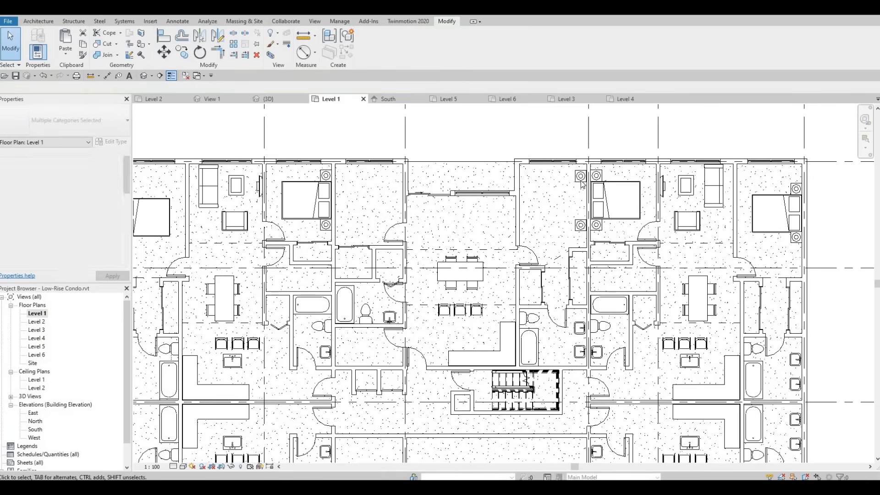
click(580, 177)
key(Delete)
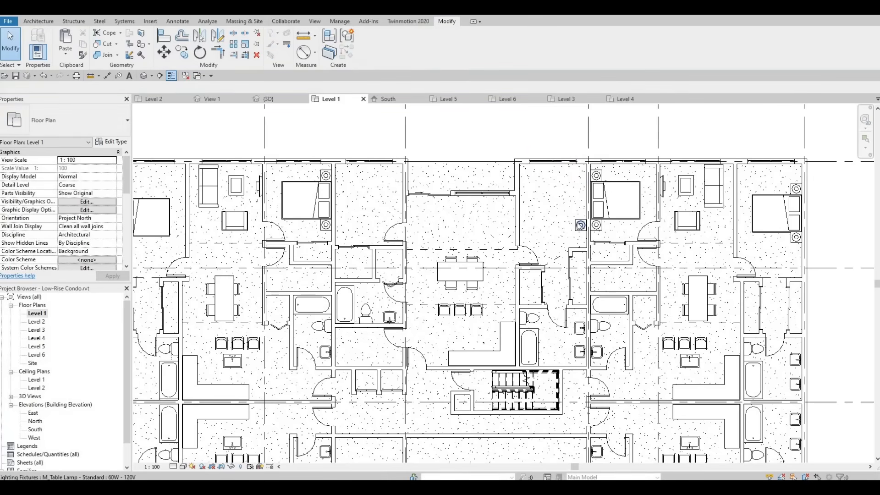
click(580, 225)
key(Delete)
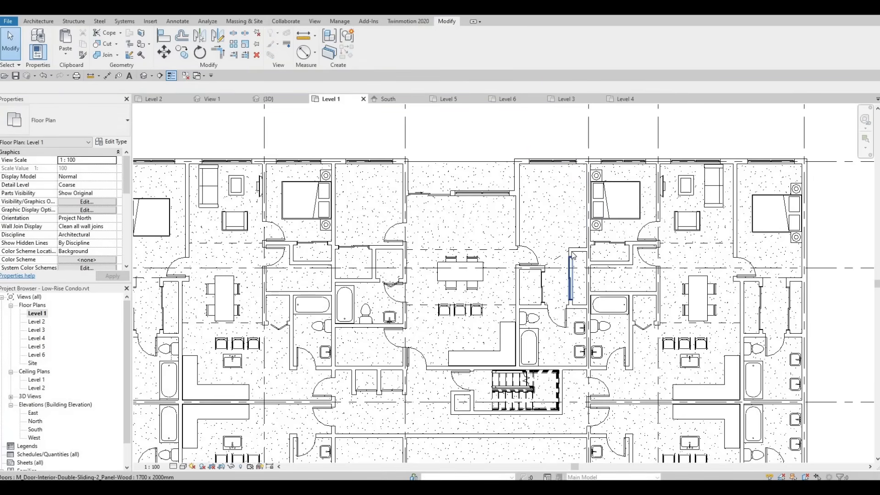
Delete the closet walls and sliding doors west of grid 4, with the adjoining bathroom's north wall, door and two sinks.
click(571, 271)
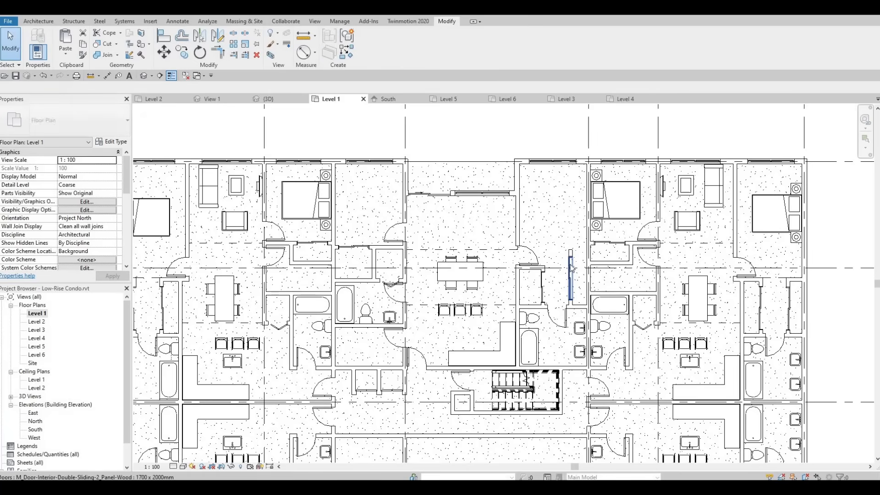
key(Delete)
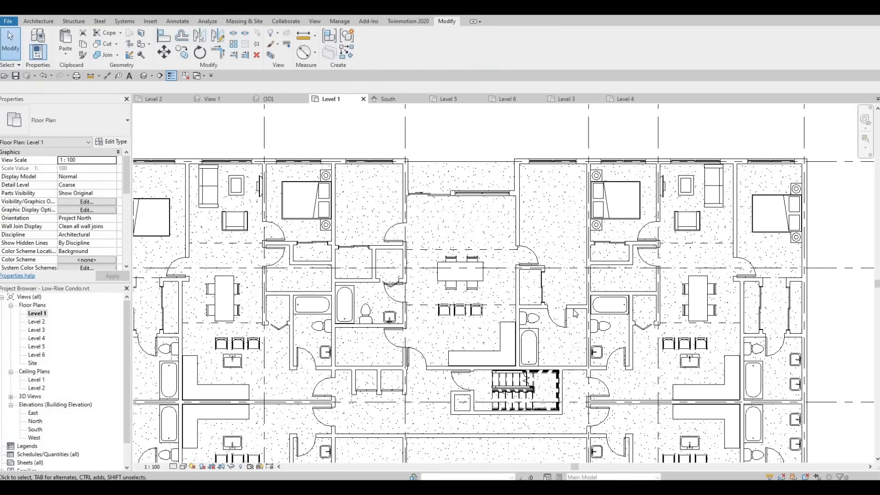
click(544, 290)
key(Delete)
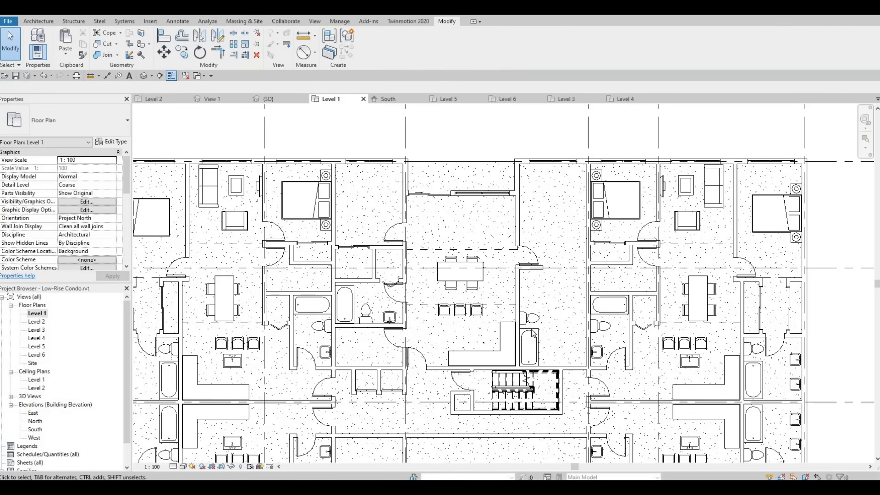
Delete the toilet and bathtub from the north middle unit's east bathroom.
click(533, 317)
key(Delete)
click(530, 335)
key(Delete)
Delete the three bar stools from the north middle unit's kitchen area.
click(477, 310)
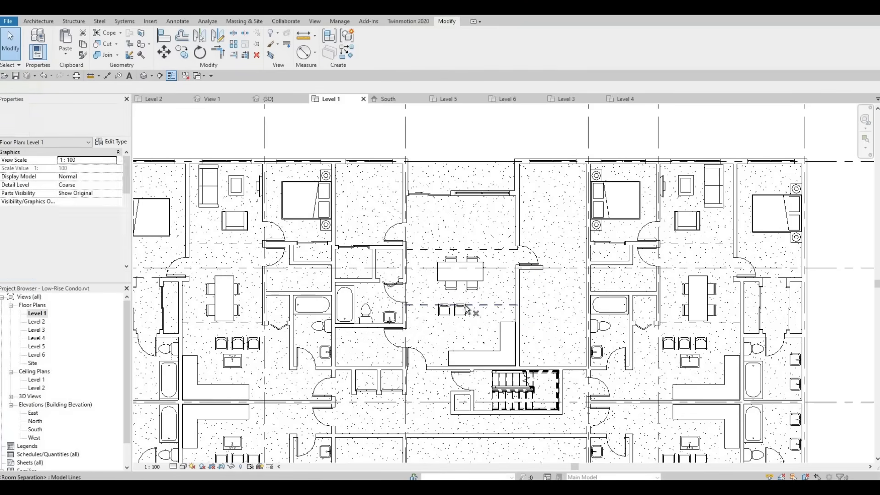
key(Delete)
key(Delete)
click(445, 310)
key(Delete)
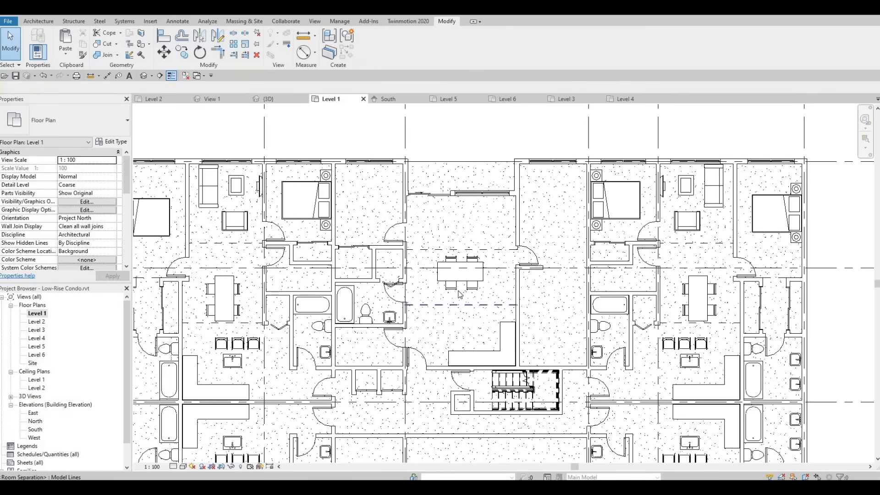
Delete the two room separation lines and the dining table set from the north middle unit.
click(469, 304)
key(Delete)
click(473, 250)
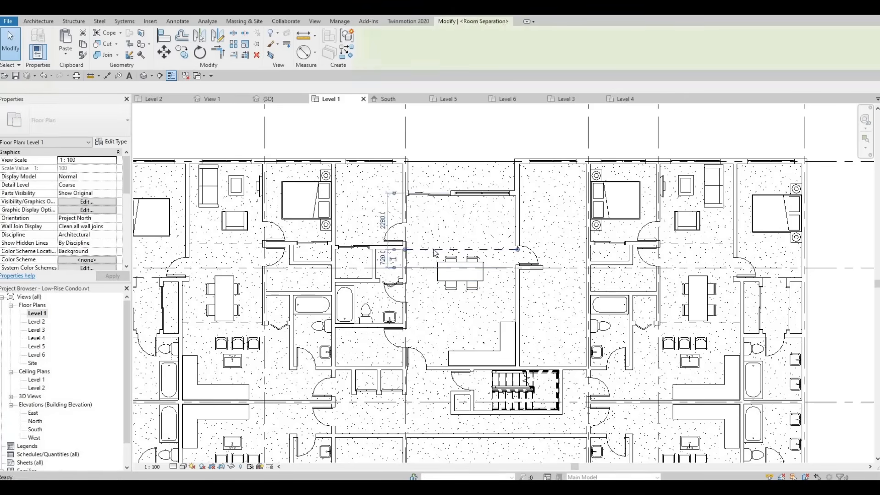
key(Delete)
click(491, 310)
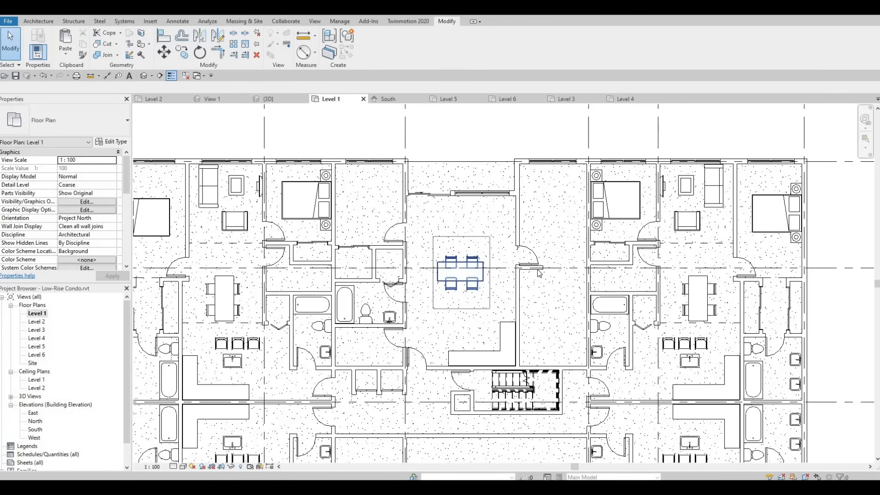
key(Delete)
Delete the north middle unit's east bedroom door and stub wall, L-shaped countertop and long east interior partition.
click(536, 269)
key(Delete)
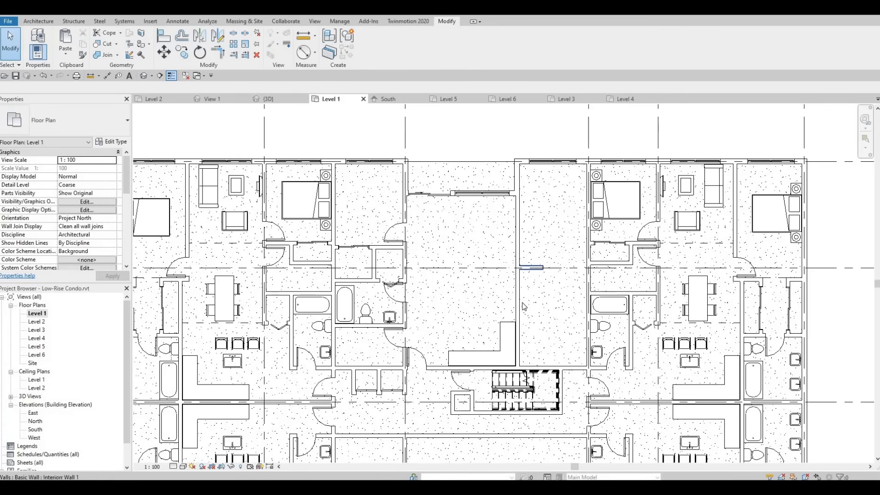
click(517, 323)
click(519, 323)
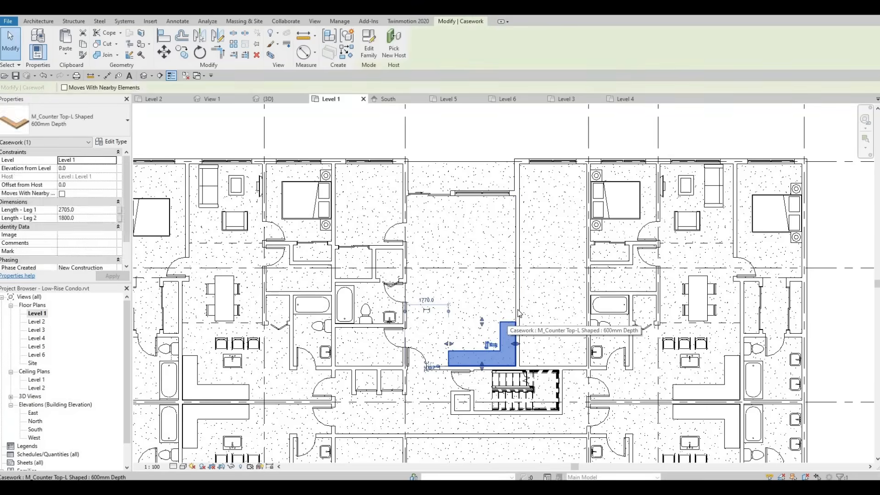
key(Delete)
click(518, 284)
key(Delete)
Delete the north middle unit's interior wall and doors along grid 3, the west closet walls and the bathroom's north wall.
middle_drag(413, 254, 424, 250)
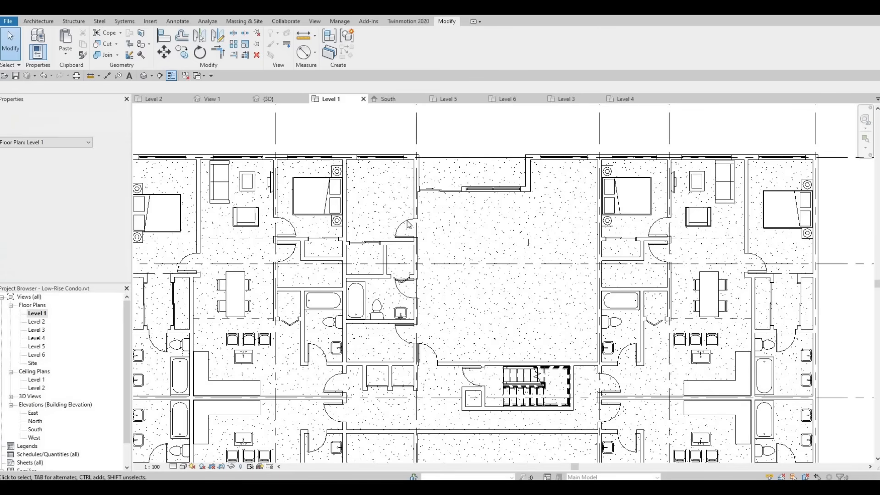
click(401, 232)
key(Delete)
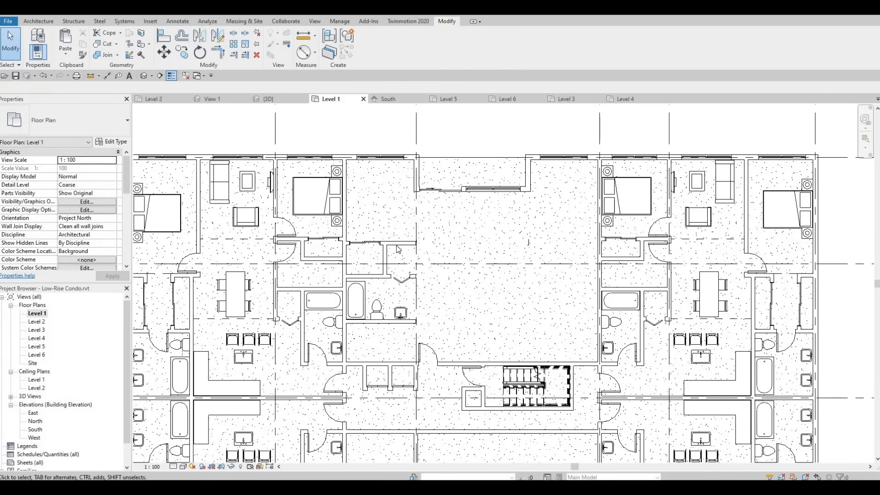
click(375, 272)
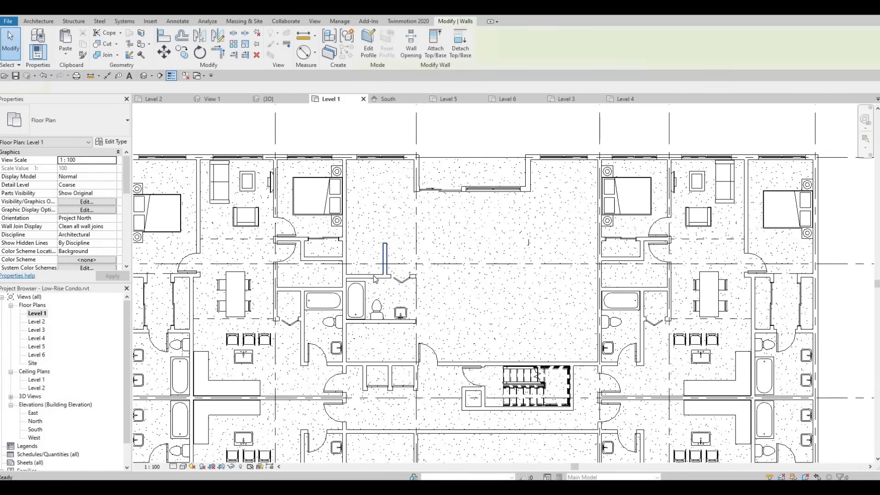
key(Delete)
click(376, 277)
key(Delete)
Delete the west bathroom's toilet, bathtub, sink and south wall from the north middle unit.
click(376, 308)
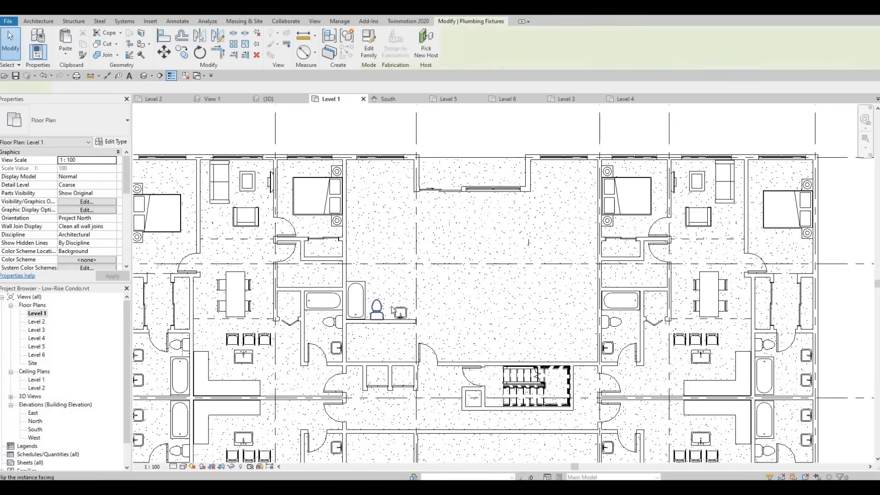
key(Delete)
click(362, 304)
key(Delete)
click(390, 318)
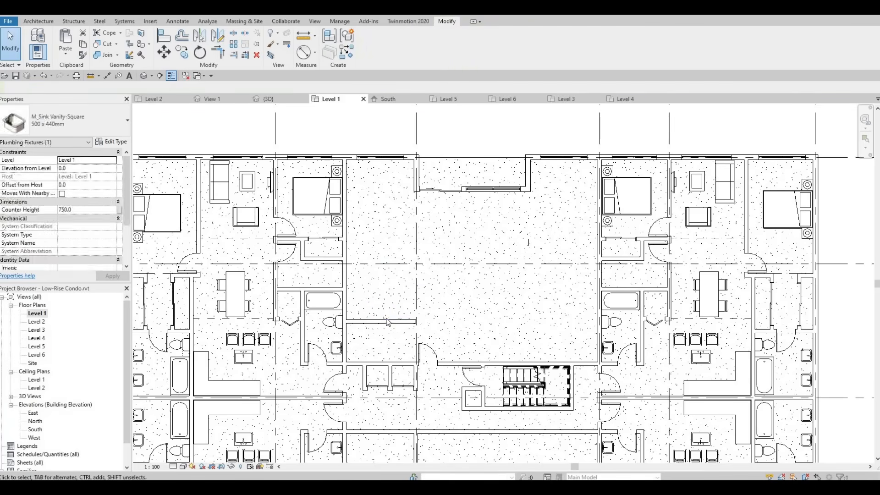
key(Delete)
click(399, 320)
key(Delete)
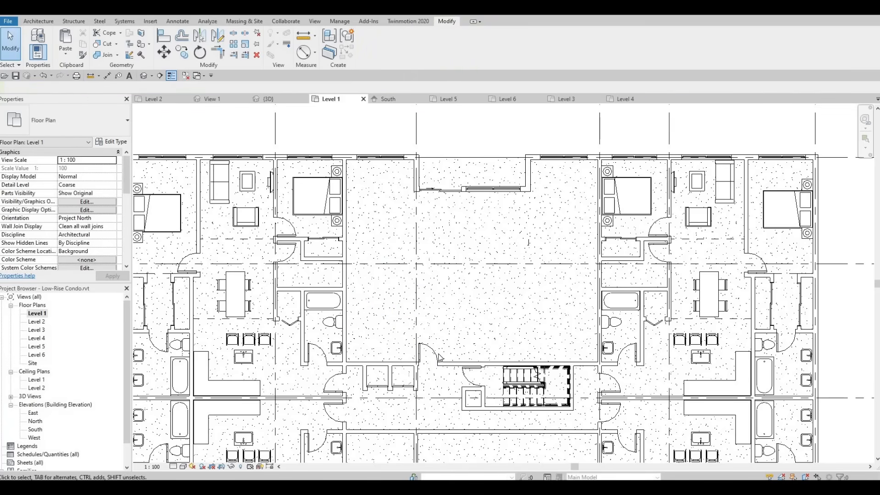
Delete the small stray element left in the middle of the cleared north middle unit.
middle_drag(470, 344, 494, 309)
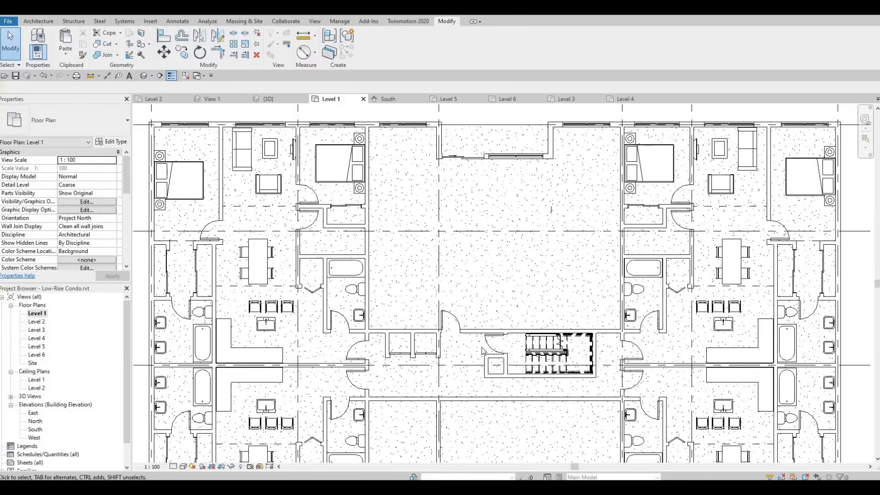
scroll(483, 338, up, 2)
scroll(486, 341, down, 2)
scroll(554, 224, up, 1)
middle_drag(553, 224, 547, 250)
scroll(547, 250, down, 1)
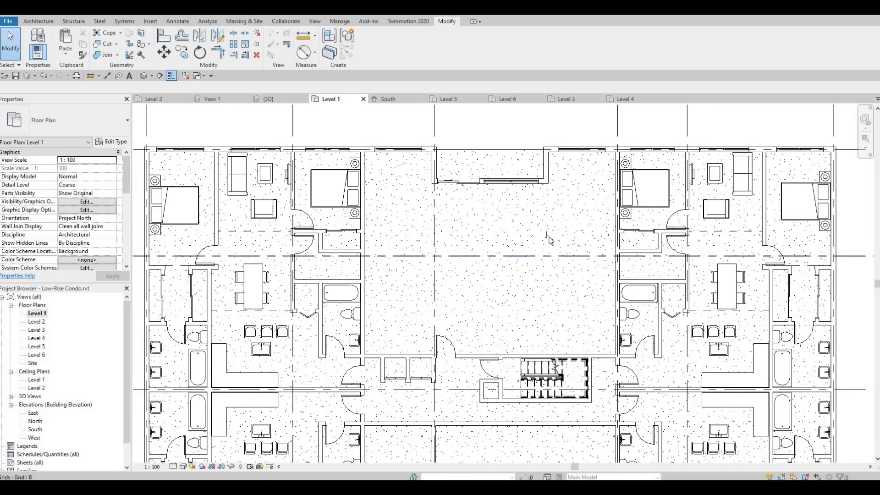
click(547, 237)
key(Delete)
scroll(472, 321, down, 1)
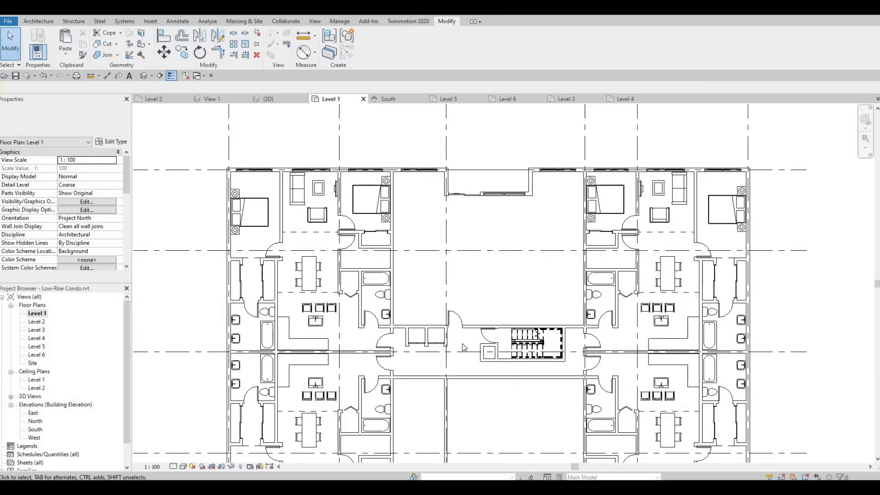
Align the south middle unit's grid 3 interior partition with the east face of the short exterior wall below it.
middle_drag(463, 354, 462, 279)
scroll(463, 321, down, 1)
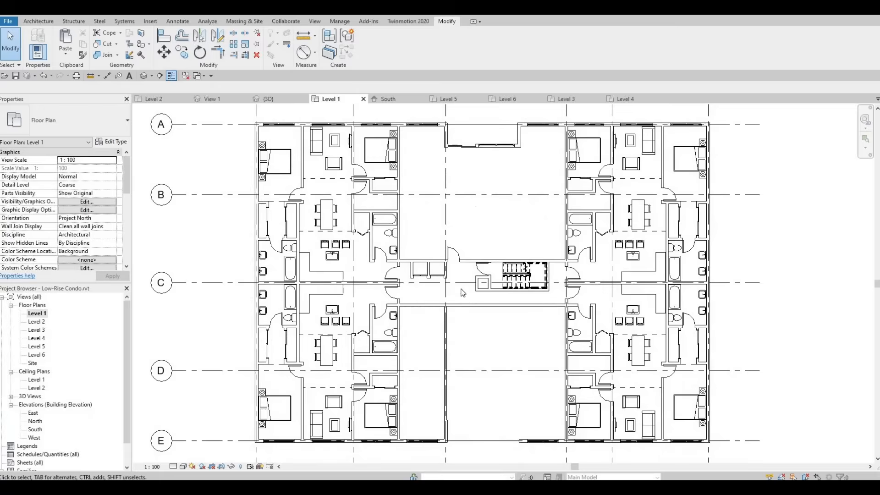
middle_drag(461, 328, 461, 289)
click(452, 322)
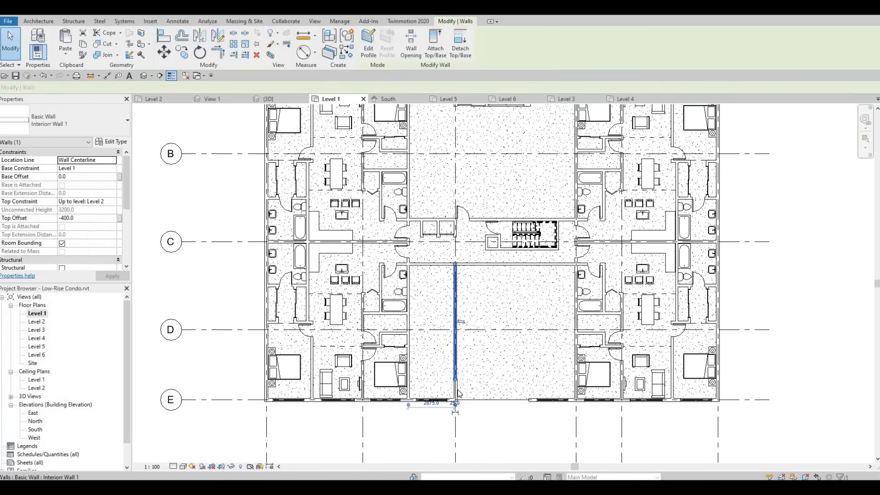
scroll(457, 330, up, 4)
scroll(458, 336, up, 1)
key(Escape)
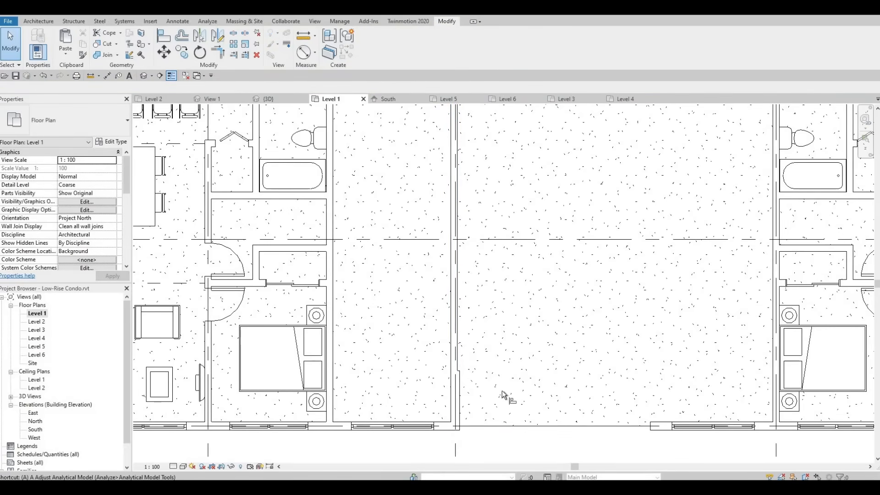
key(l)
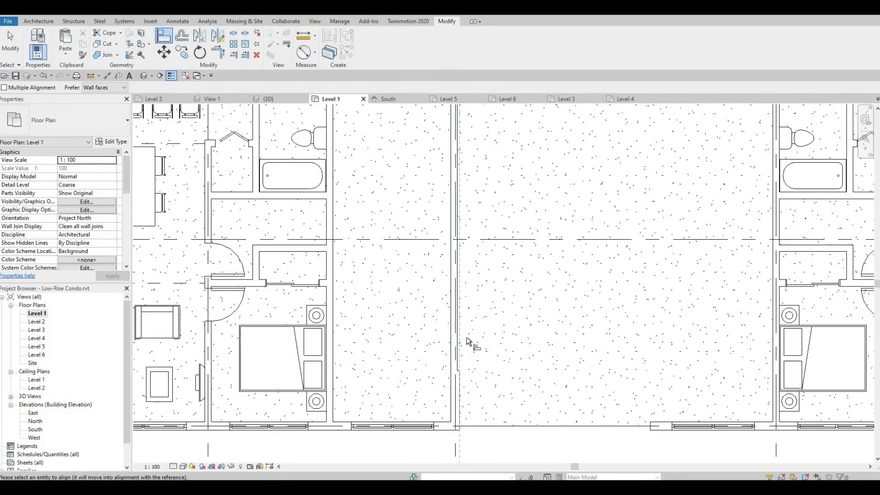
scroll(460, 240, down, 2)
key(Escape)
key(Escape)
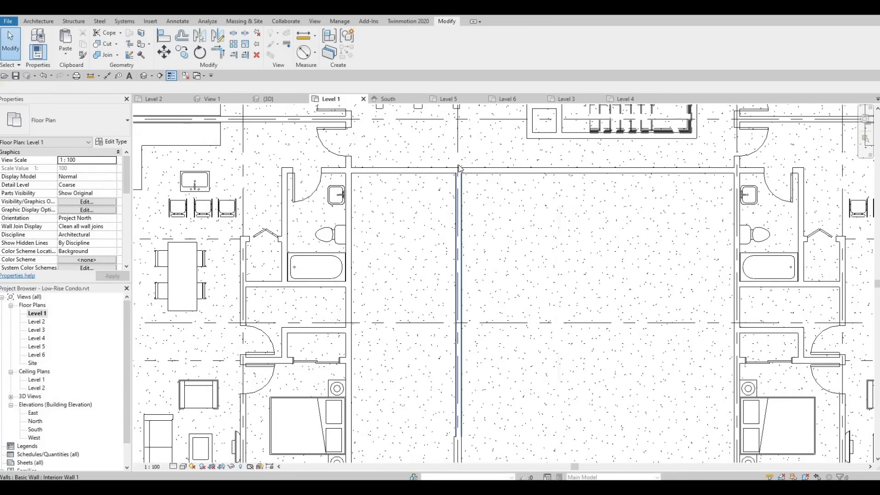
Shorten the south middle unit's grid 3 partition from its north end to about 3700 mm long.
click(461, 312)
middle_drag(479, 351, 492, 243)
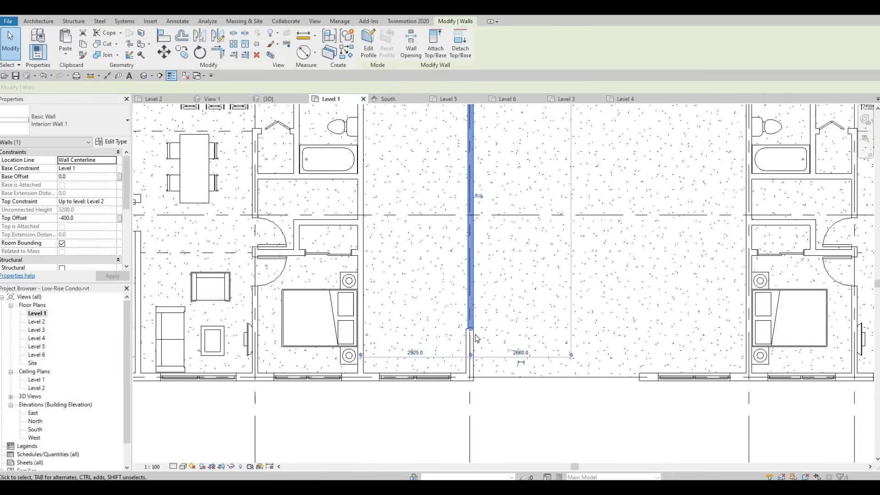
scroll(484, 343, up, 1)
middle_drag(475, 288, 475, 393)
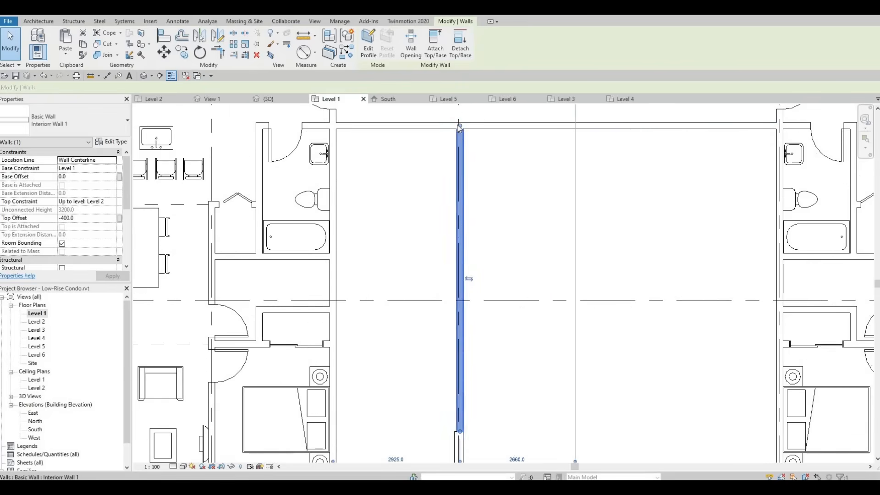
drag(460, 125, 460, 220)
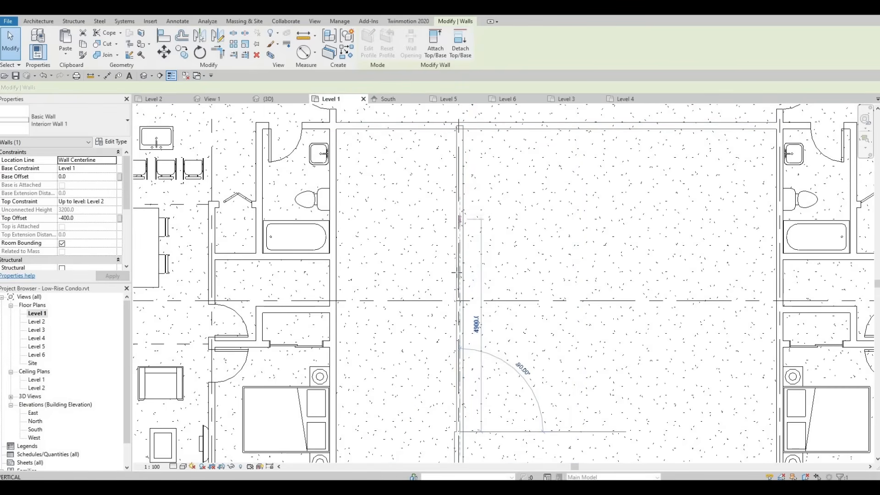
drag(475, 352, 459, 271)
click(482, 285)
scroll(483, 287, up, 1)
middle_drag(483, 287, 451, 207)
scroll(451, 208, down, 1)
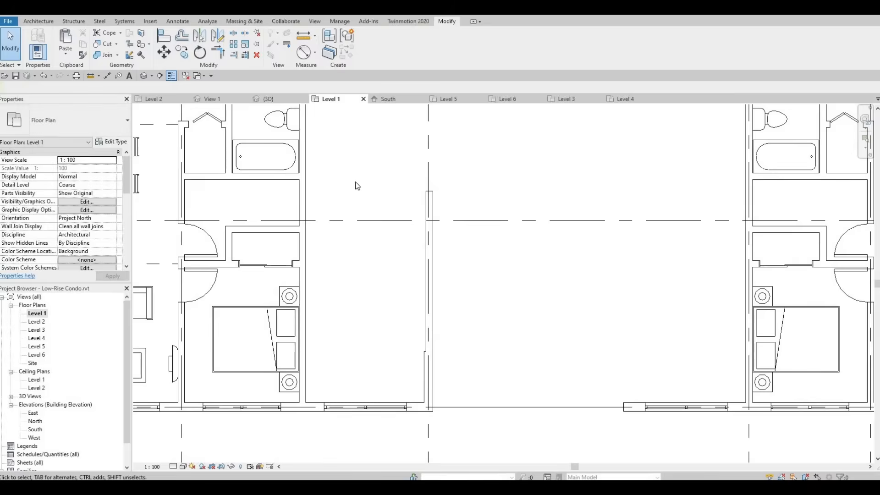
middle_drag(354, 183, 339, 159)
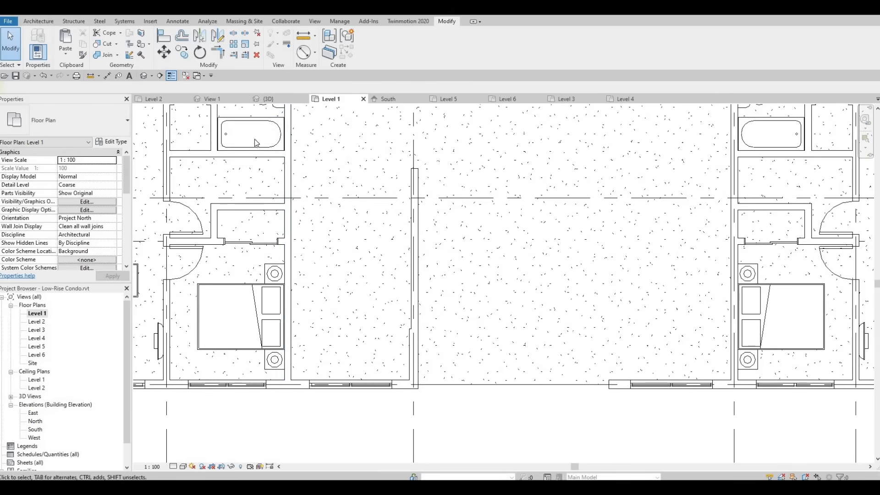
click(420, 358)
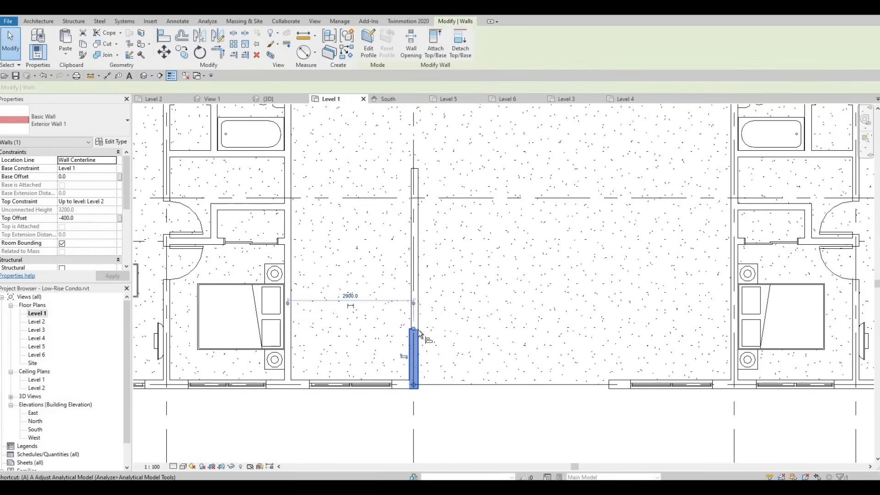
key(a)
key(l)
key(Escape)
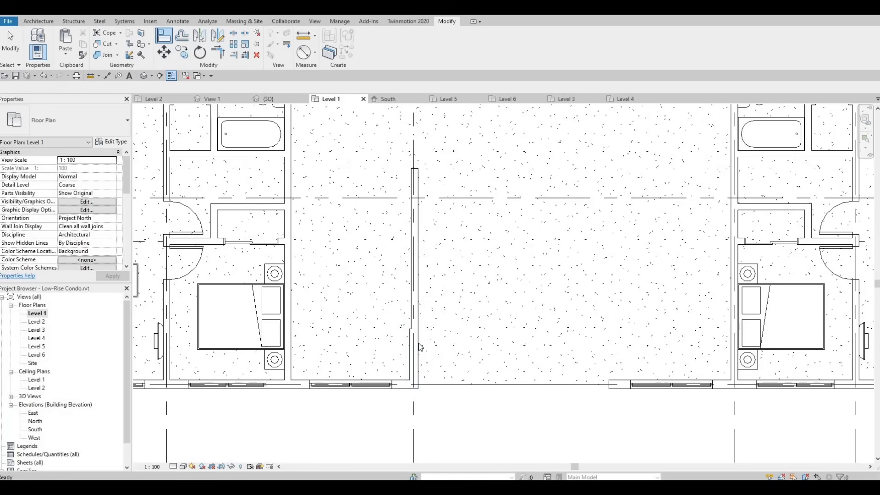
Draw Exterior Wall 1 from the north end of the short grid 3 exterior wall, 4475 mm east and 500 mm south.
click(414, 346)
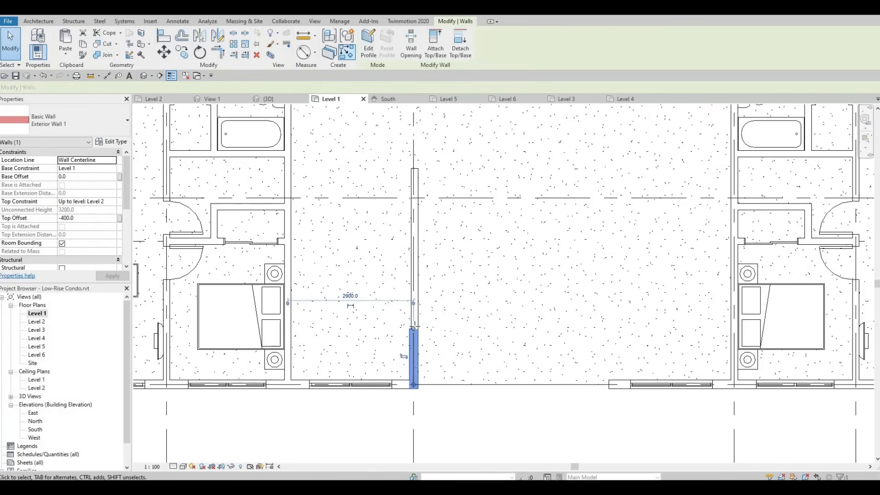
click(414, 329)
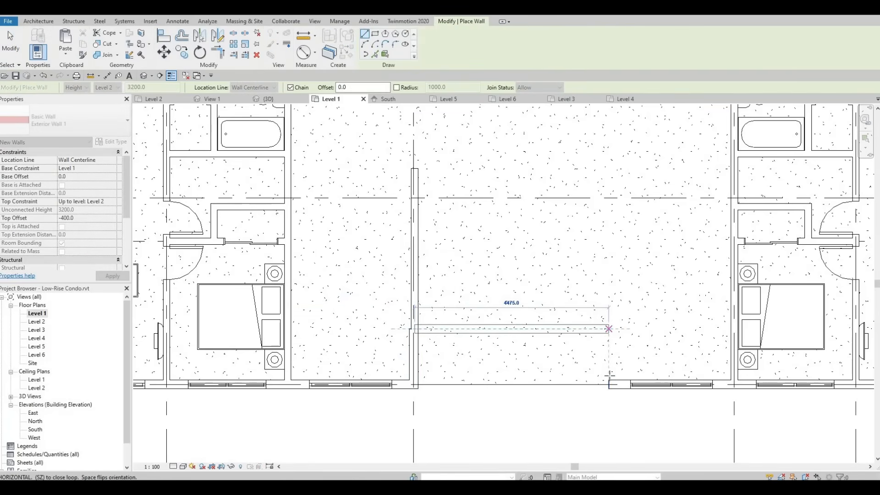
click(601, 364)
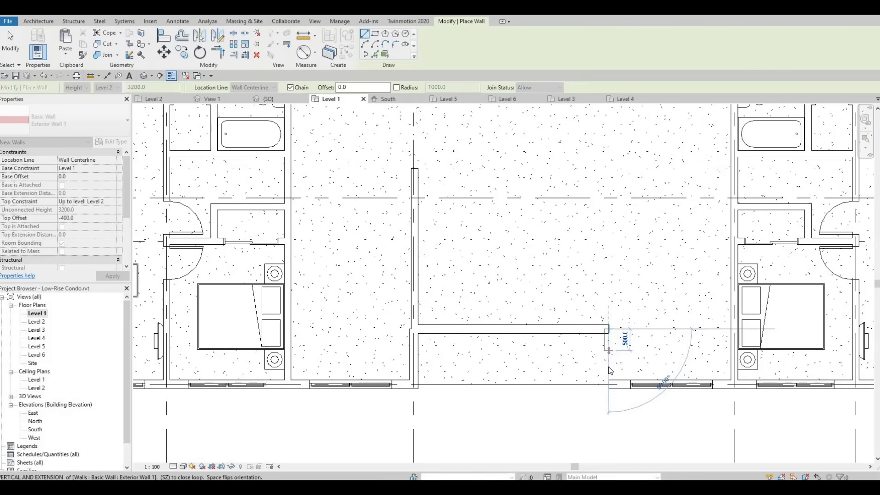
key(Return)
key(Escape)
key(Escape)
Align the west face of the new short return wall with the west end of the windowed exterior wall on grid E.
key(a)
key(l)
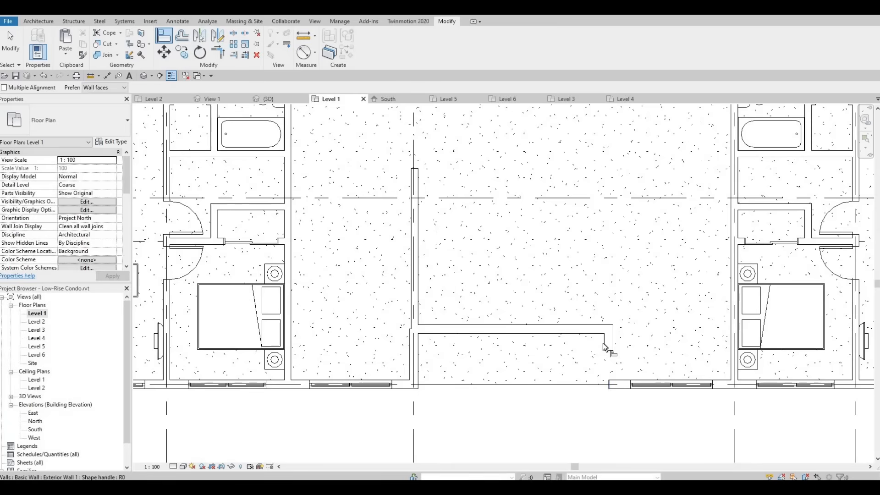
click(604, 354)
click(614, 354)
key(Escape)
key(Escape)
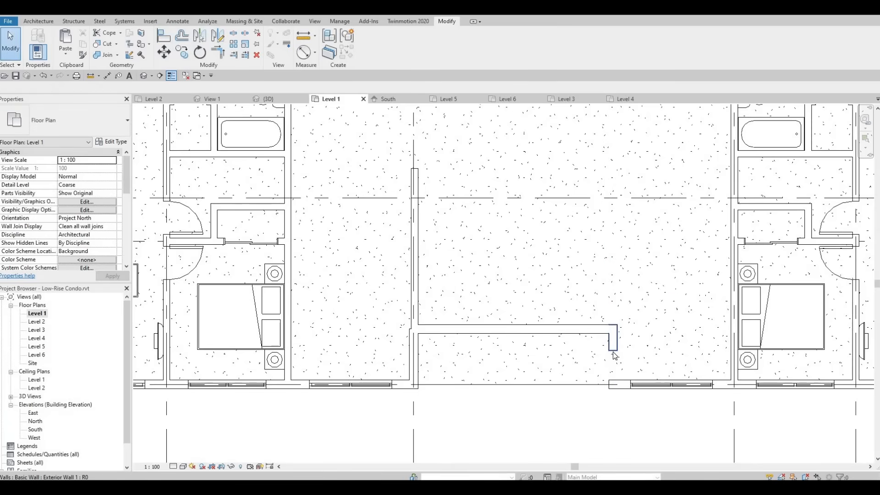
Extend the short return wall south to meet the exterior wall on grid E, closing the recess.
click(613, 362)
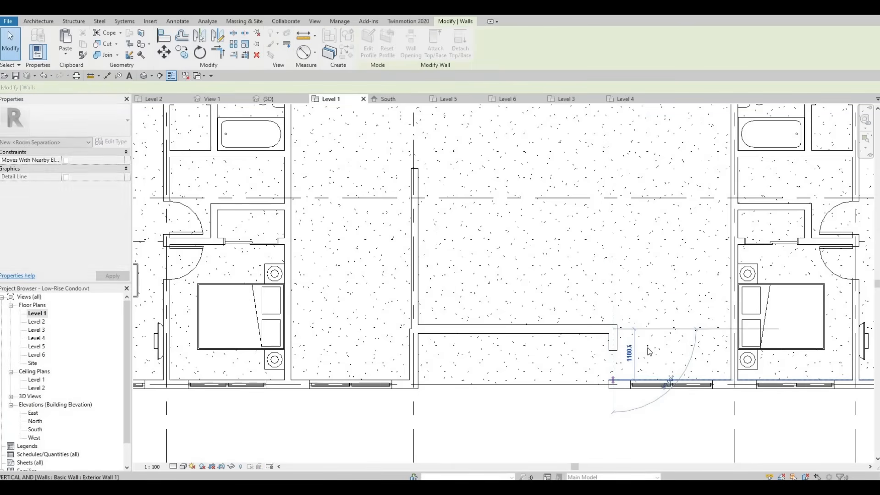
key(Escape)
scroll(435, 315, down, 2)
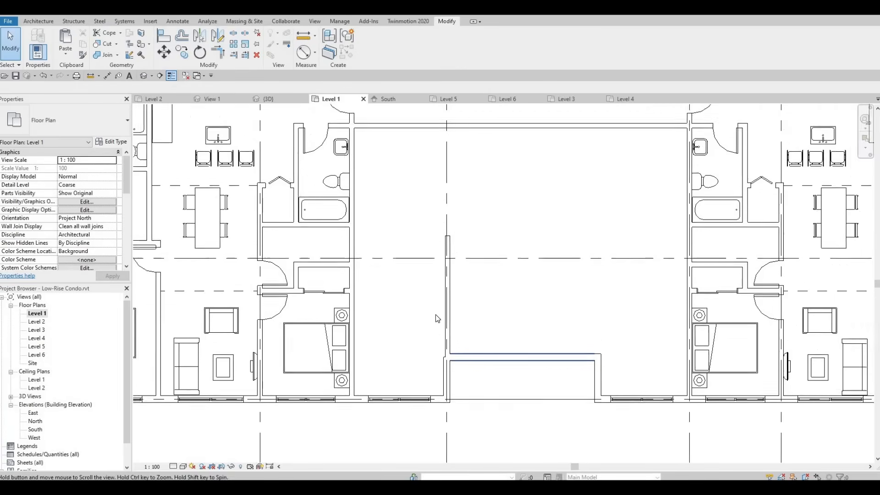
Align the west face of the grid 3 interior partition with the west face of the short exterior wall on grid 3.
click(443, 299)
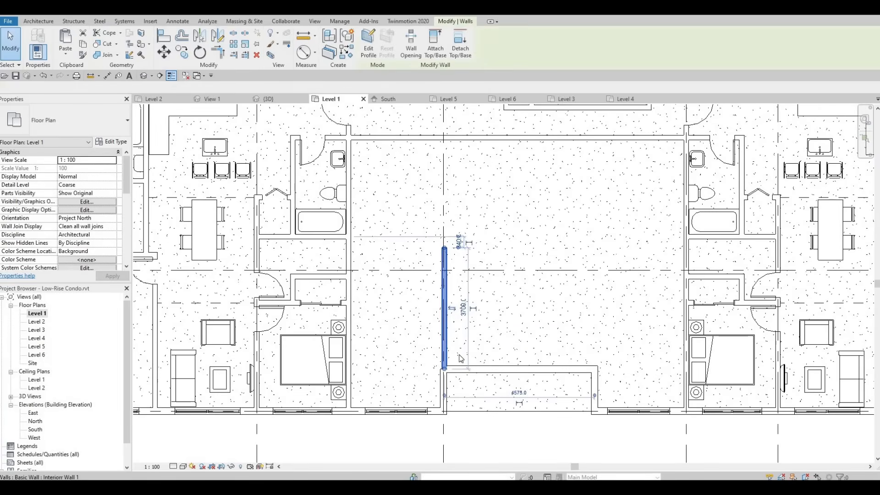
scroll(451, 289, up, 2)
key(Escape)
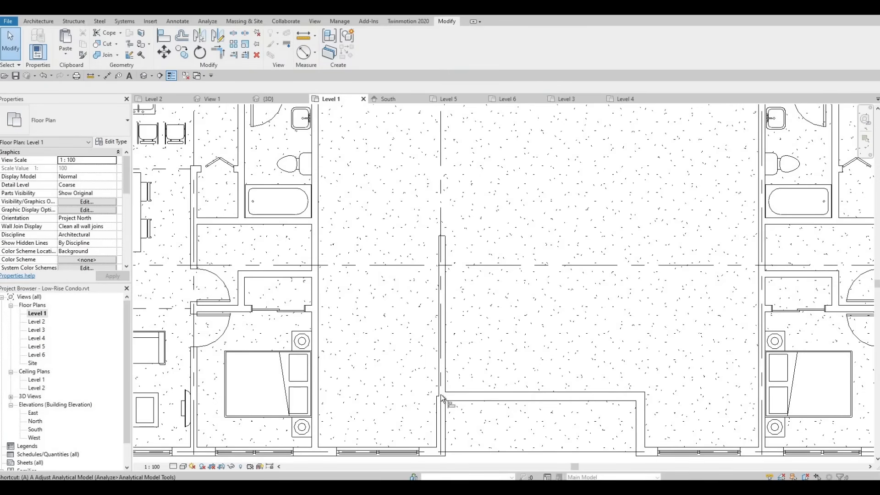
key(l)
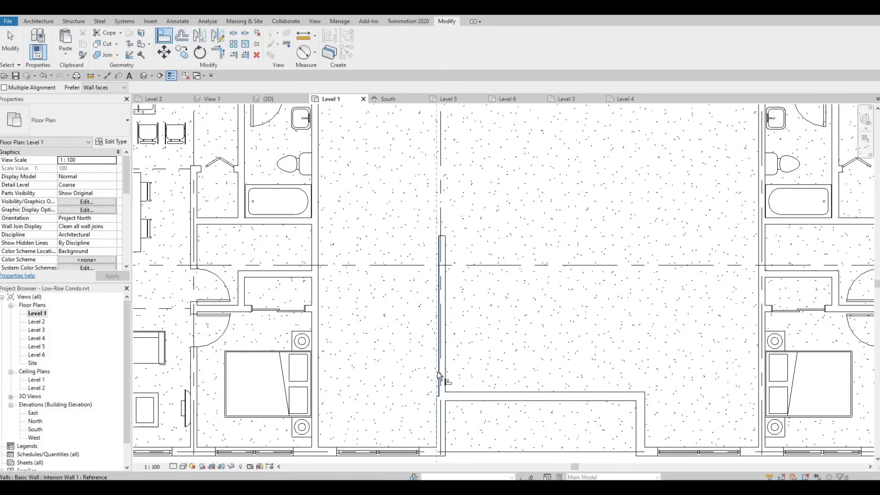
click(444, 328)
middle_drag(444, 248, 445, 308)
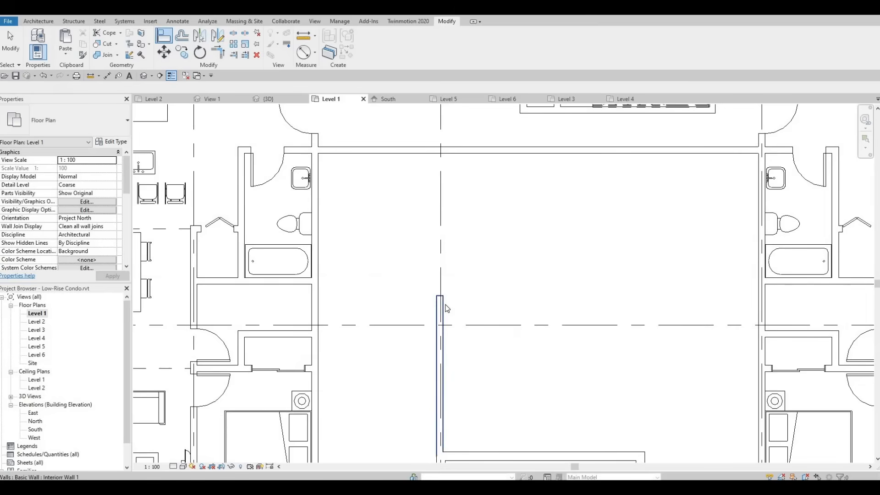
key(Escape)
key(Escape)
Lengthen the grid 3 partition by moving its free end farther north of grid D.
click(442, 299)
drag(439, 296, 441, 239)
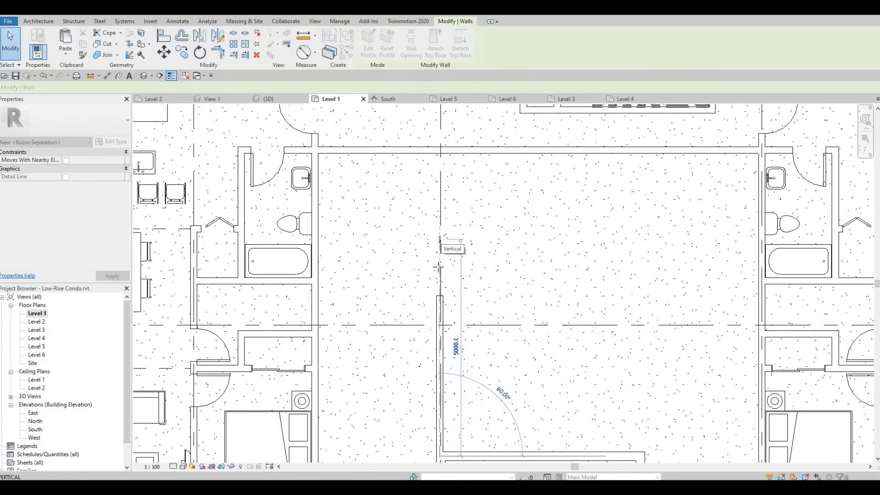
click(536, 295)
middle_drag(537, 295, 434, 241)
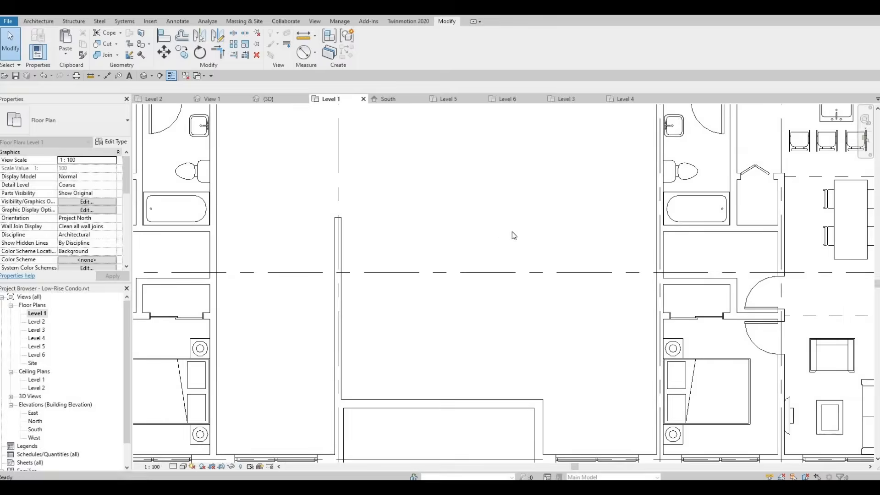
Copy the sofa from the neighbouring east unit twice, one above the other, along the south middle unit's east wall.
scroll(512, 232, down, 1)
middle_drag(546, 276, 524, 309)
scroll(524, 309, down, 1)
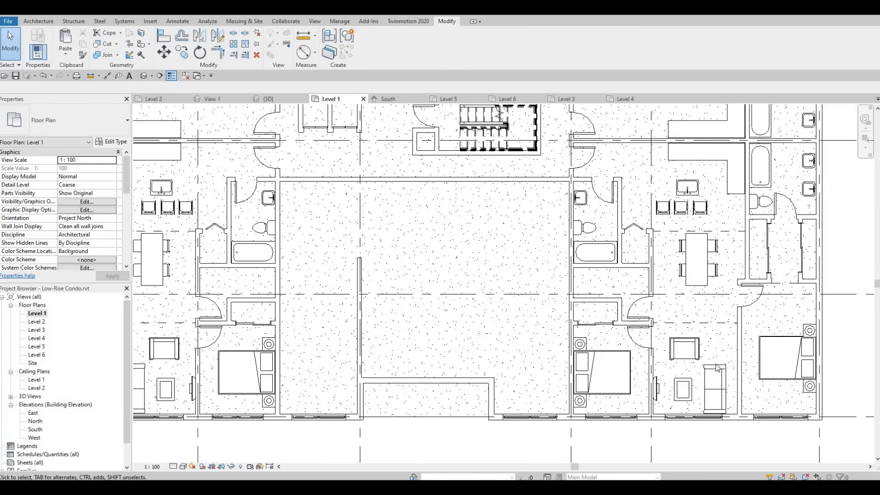
click(718, 372)
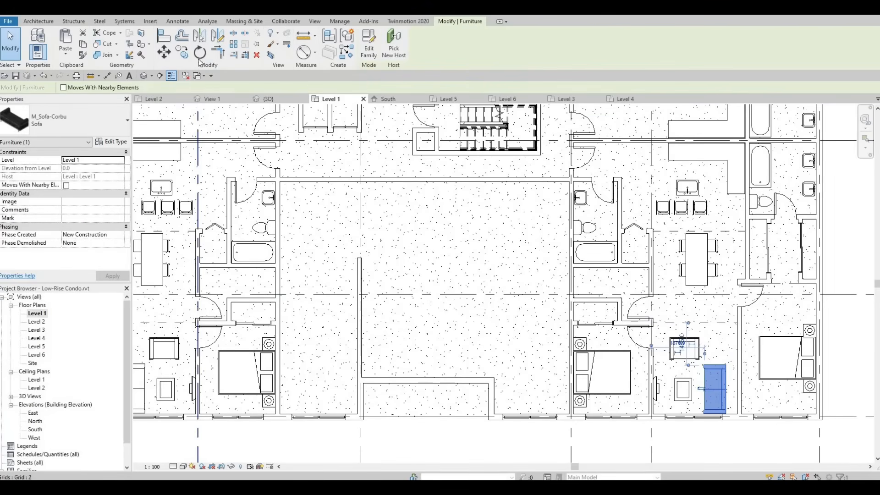
key(m)
key(v)
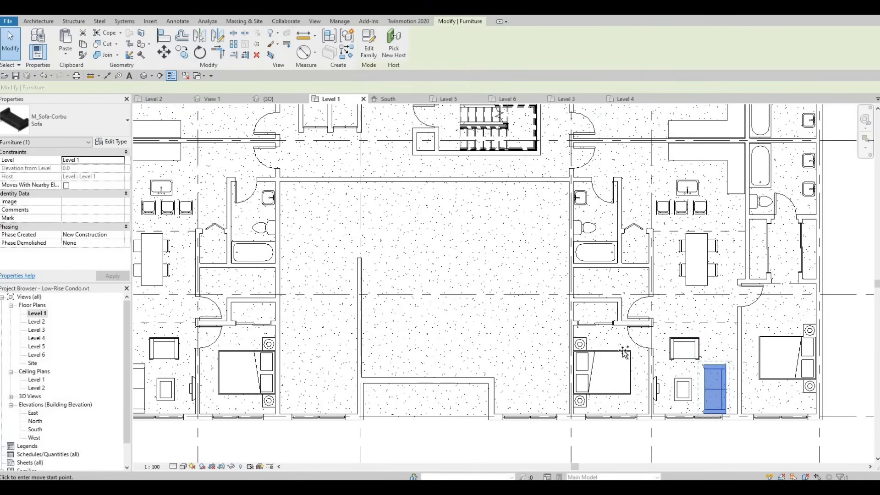
key(c)
key(o)
click(724, 385)
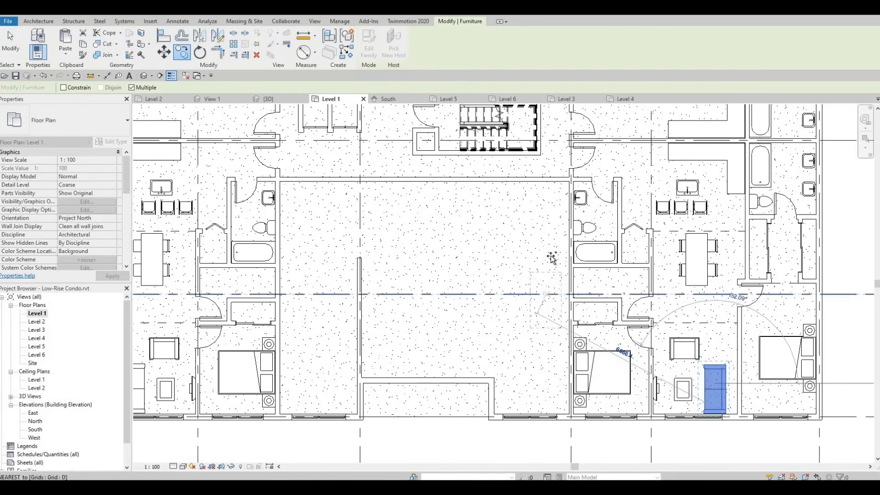
click(550, 321)
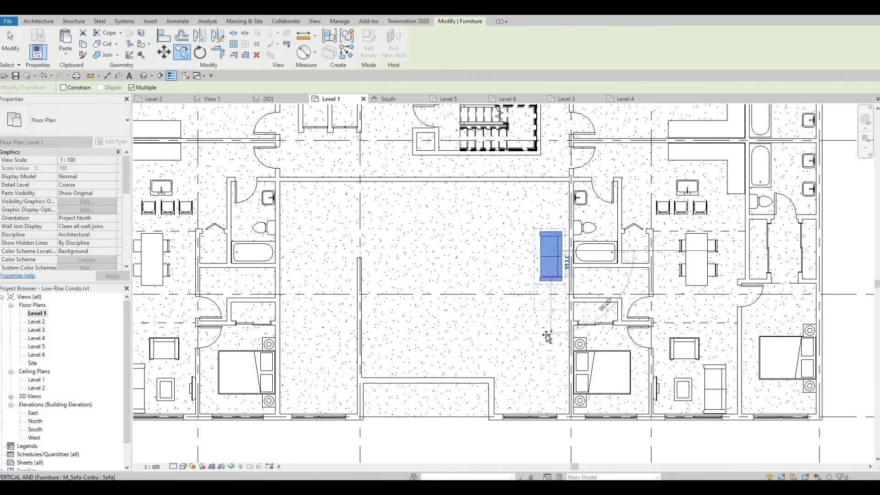
click(581, 356)
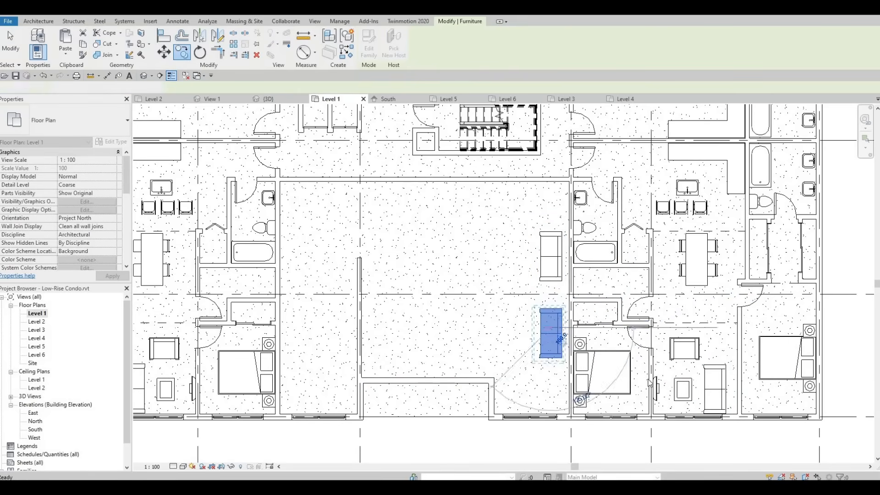
key(Escape)
key(Escape)
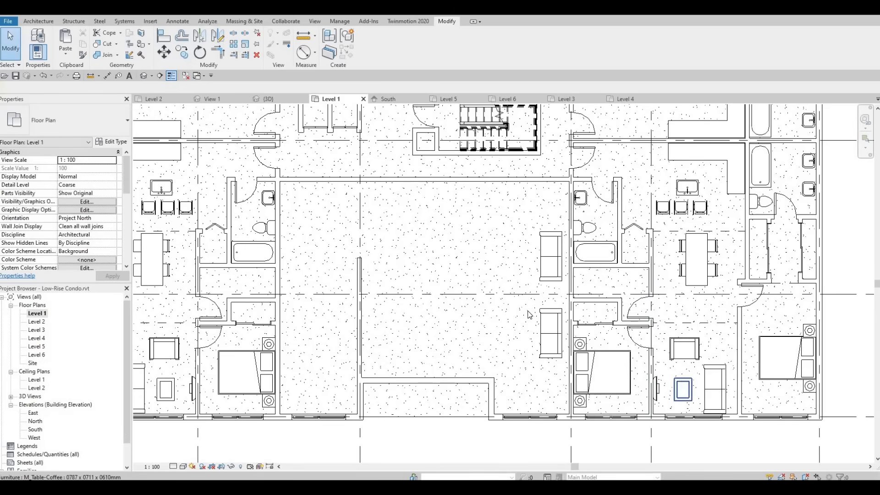
Copy the coffee table from the neighbouring east unit twice, placing one copy west of each new sofa.
click(682, 389)
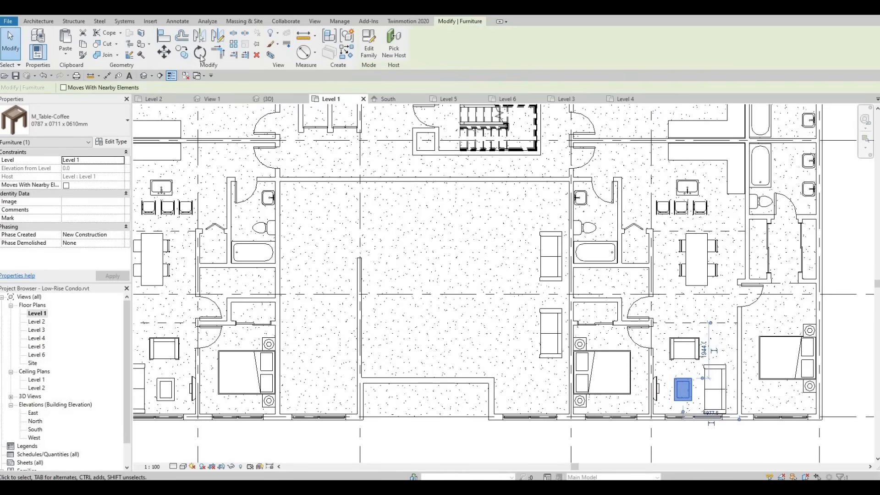
click(182, 50)
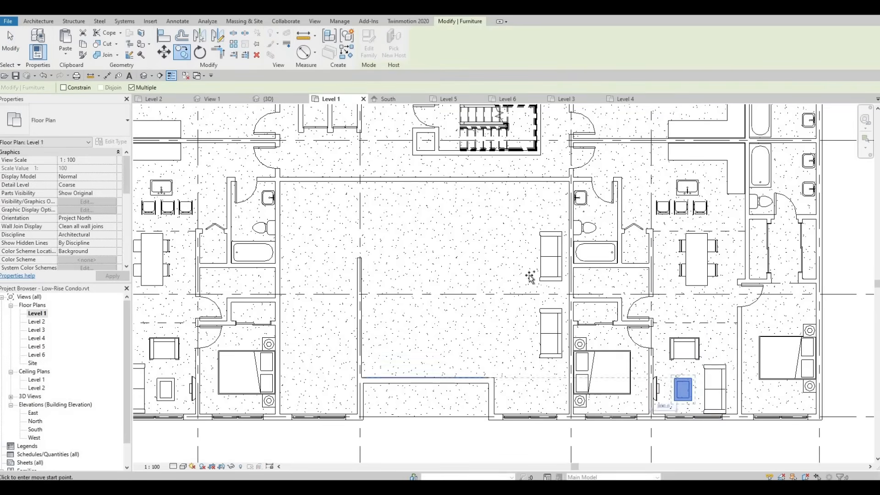
click(663, 397)
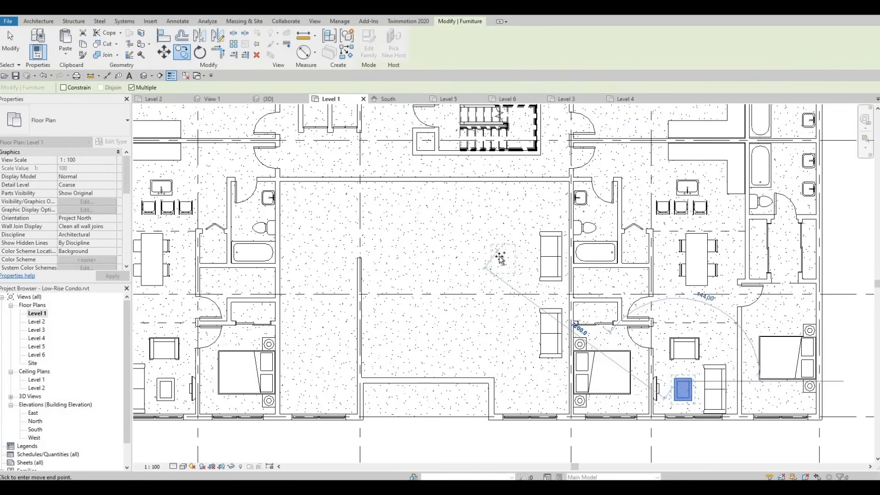
click(501, 252)
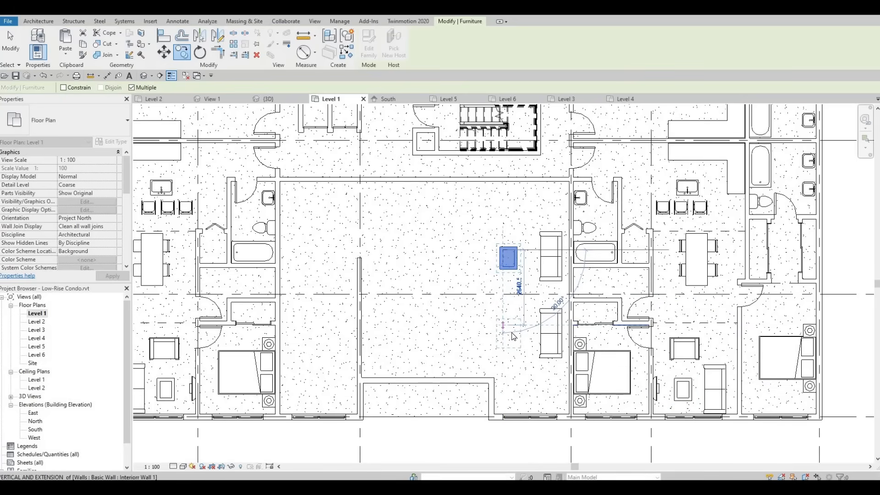
click(501, 329)
key(Escape)
key(Escape)
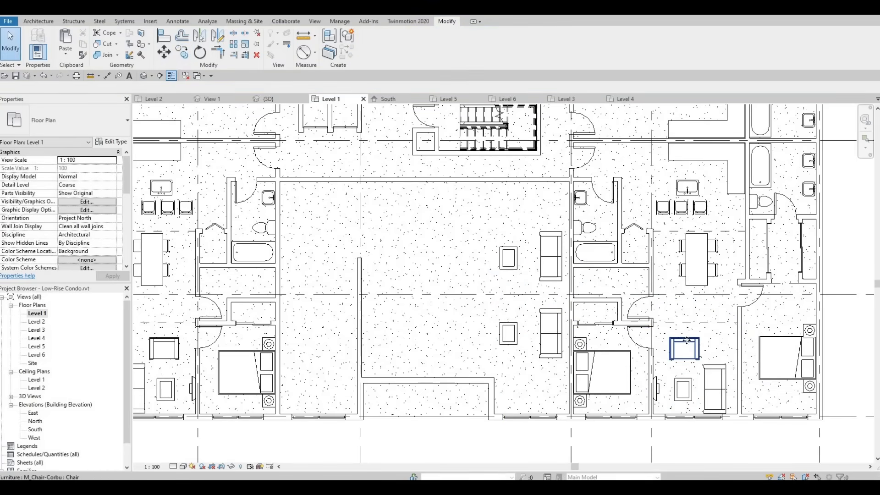
Create a chair similar to the east unit's M_Chair-Corbu and place it north of the northern coffee table.
click(684, 348)
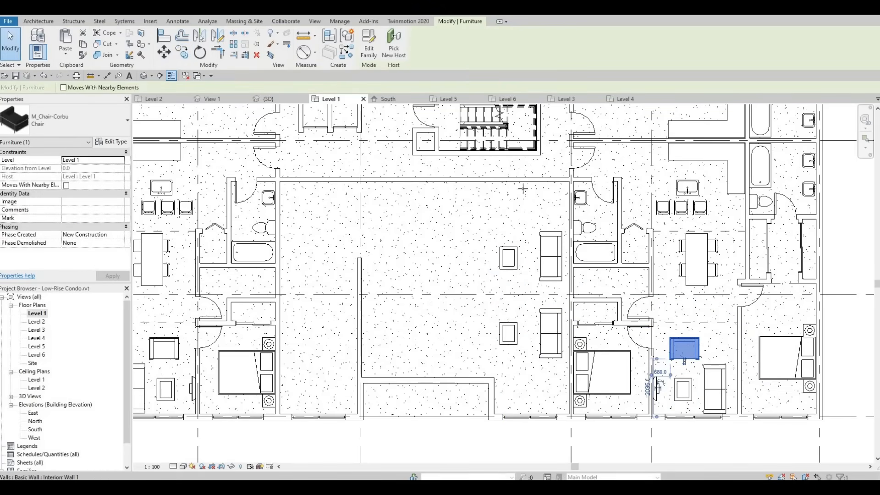
key(c)
key(s)
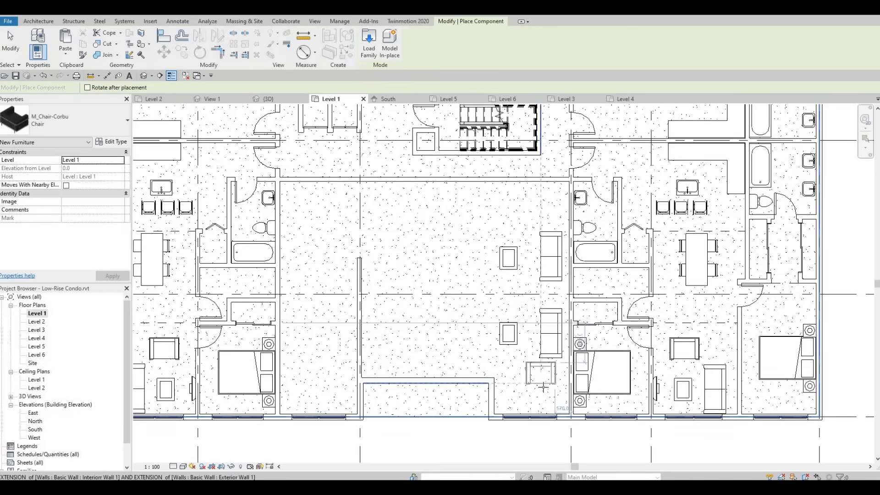
key(space)
key(space)
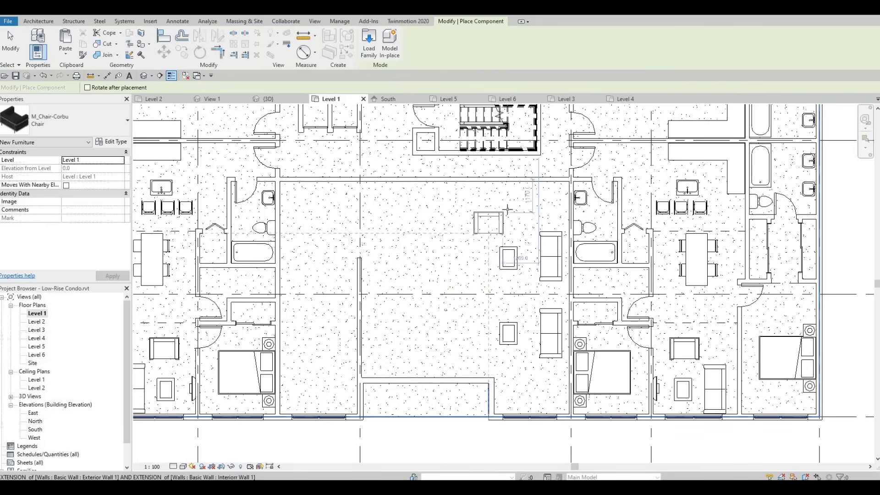
click(462, 247)
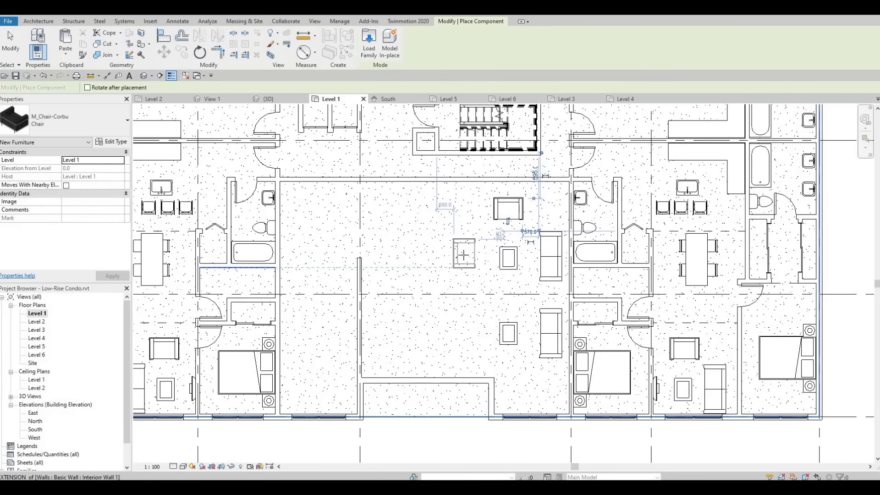
Place three more M_Chair-Corbu chairs in a north-south column west of the coffee tables, turned to face east.
click(465, 299)
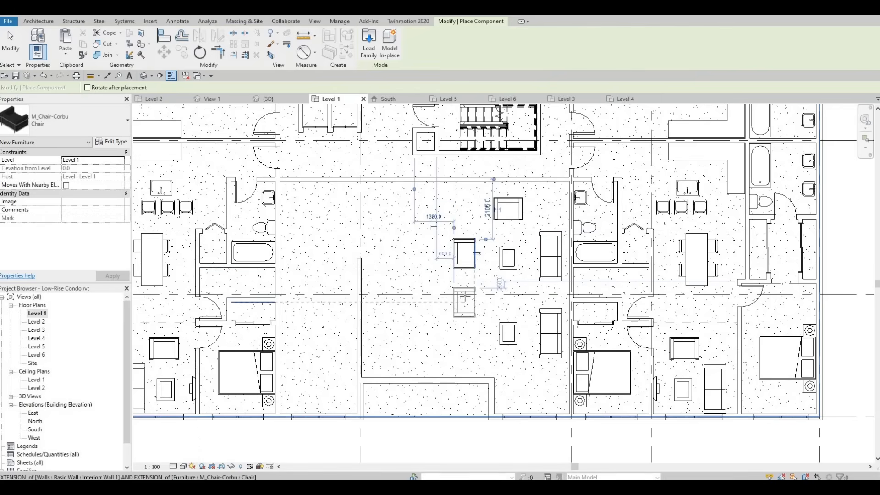
click(464, 298)
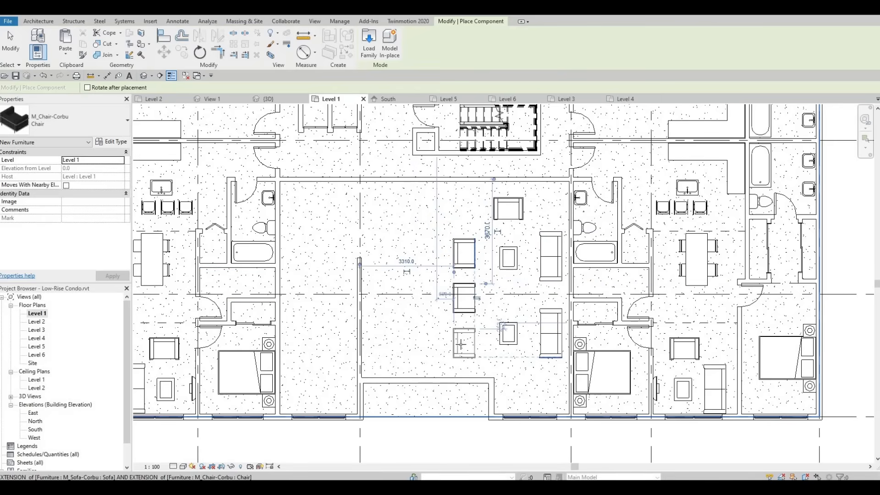
click(462, 344)
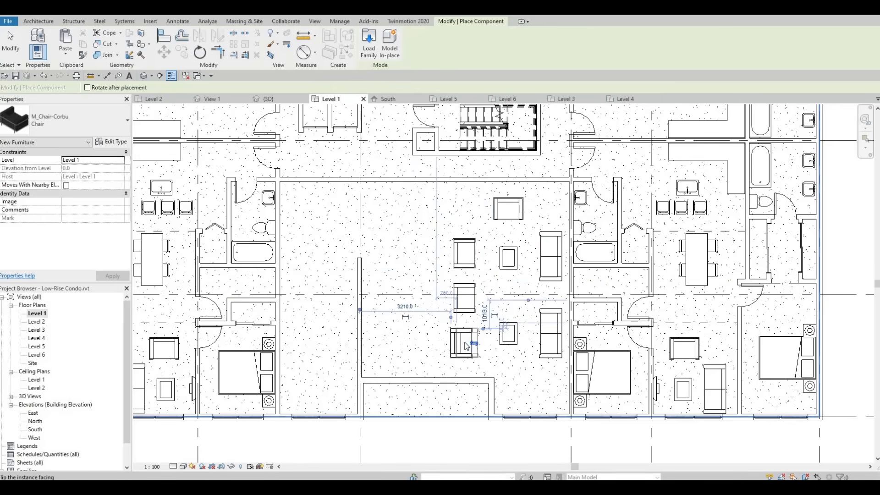
key(Escape)
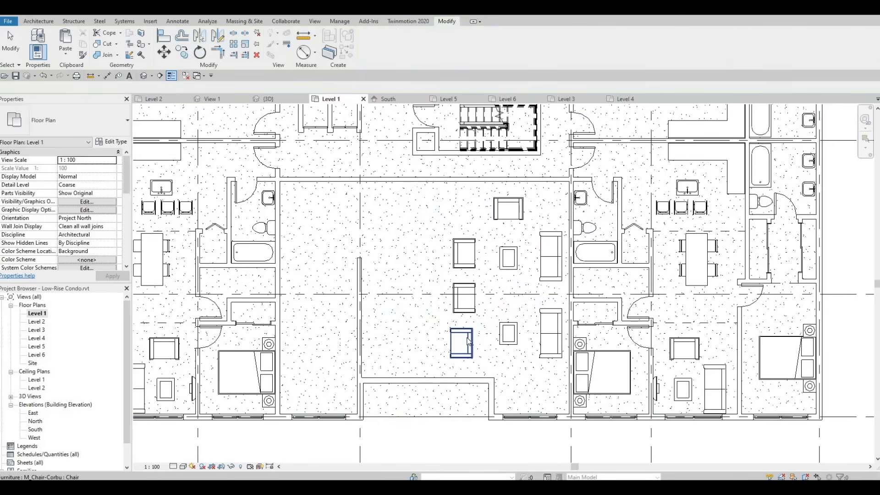
Replace the lowest armchair with a new M_Chair-Corbu, rotated to match and aligned below the two chairs above it.
click(461, 344)
key(Delete)
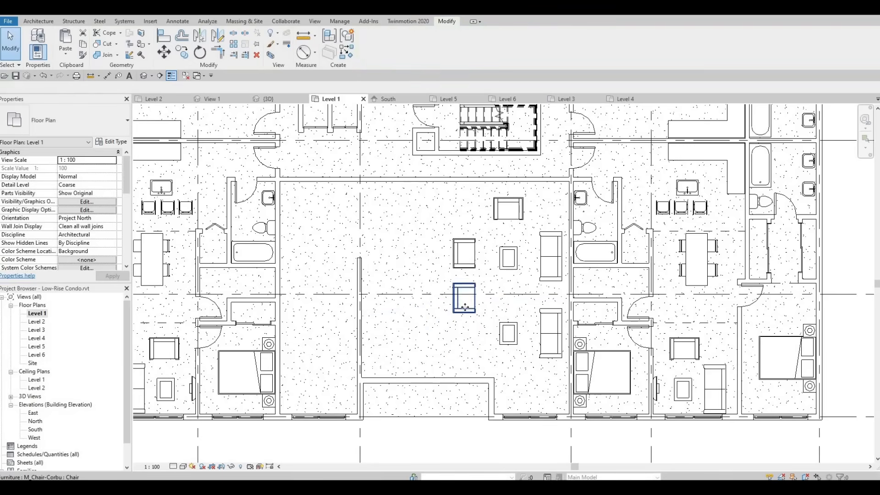
click(466, 306)
key(c)
key(s)
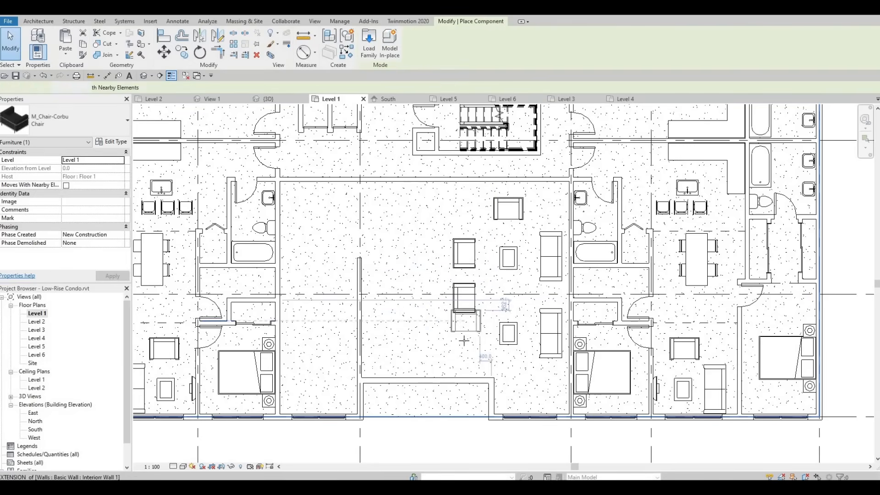
key(space)
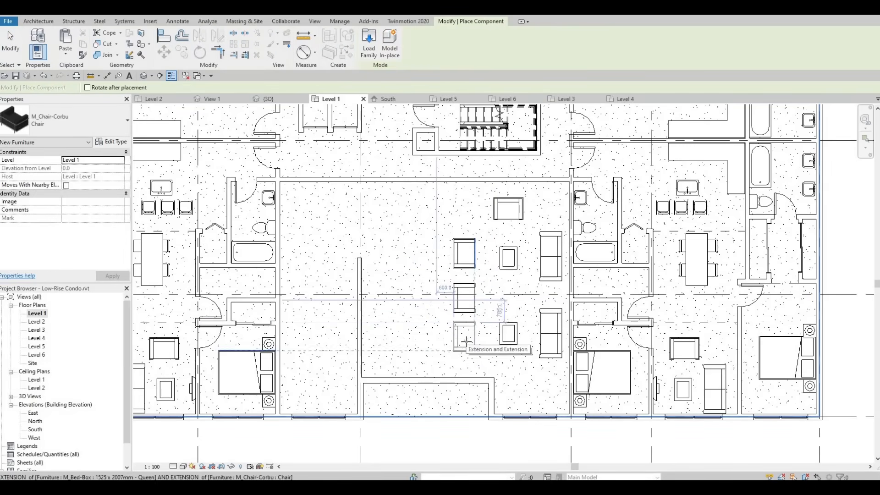
key(Escape)
key(Escape)
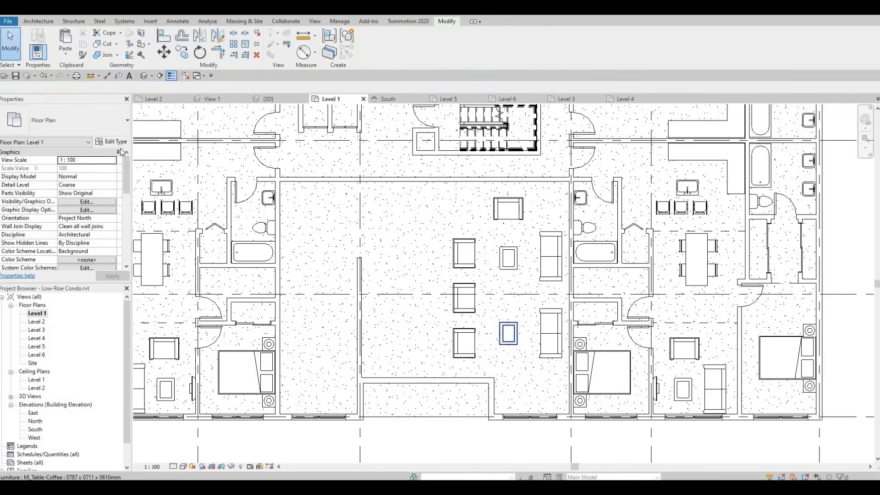
Try the 0915 x 1830 x 0457mm type on the lower lounge coffee table and delete that table.
click(507, 337)
click(77, 122)
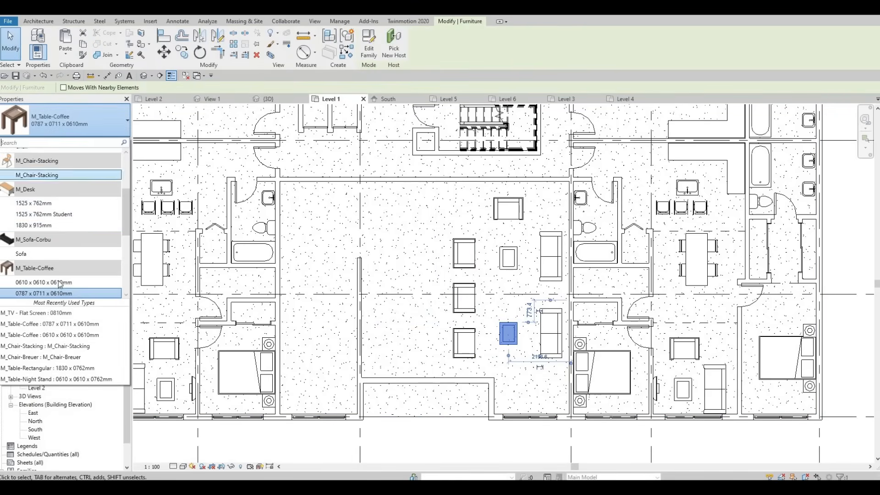
scroll(56, 266, down, 2)
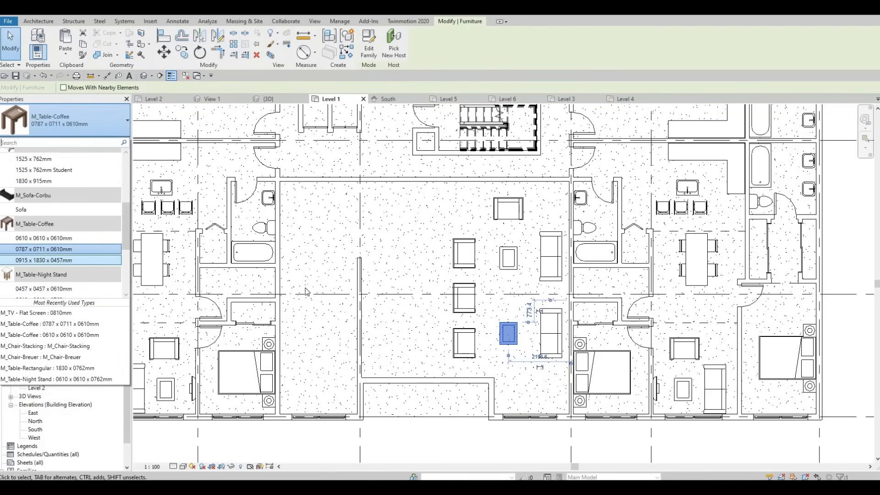
click(50, 261)
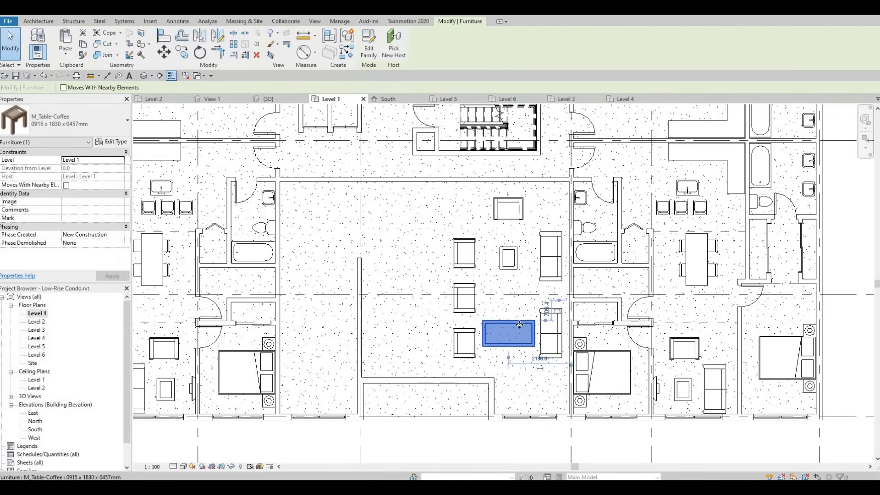
key(Delete)
Place two M_Table-Coffee 0915 x 1830 x 0457mm tables, one in front of each lounge sofa.
click(509, 258)
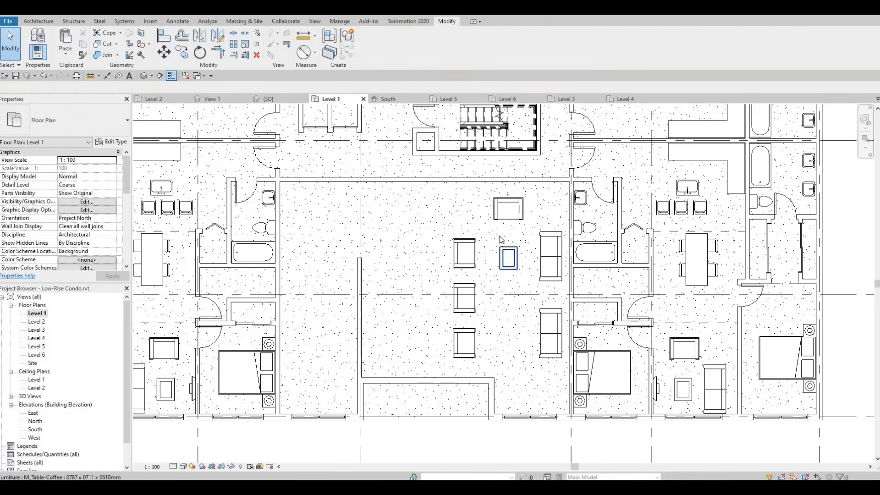
click(347, 52)
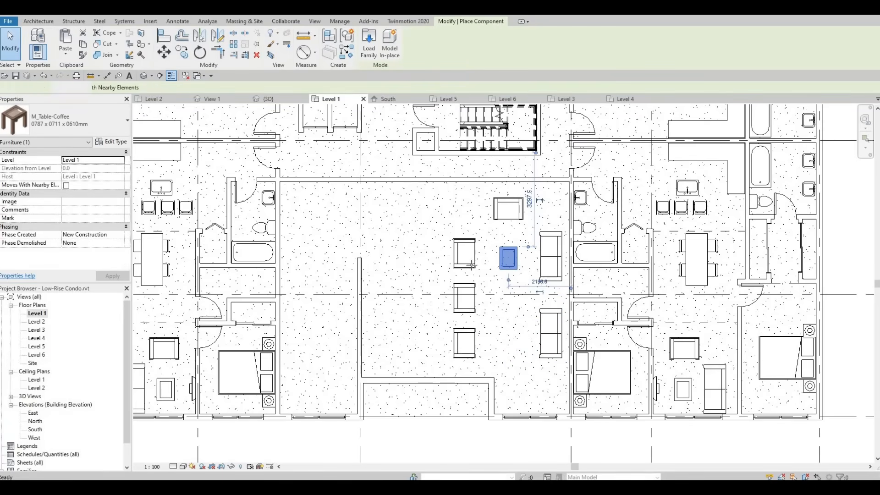
click(80, 121)
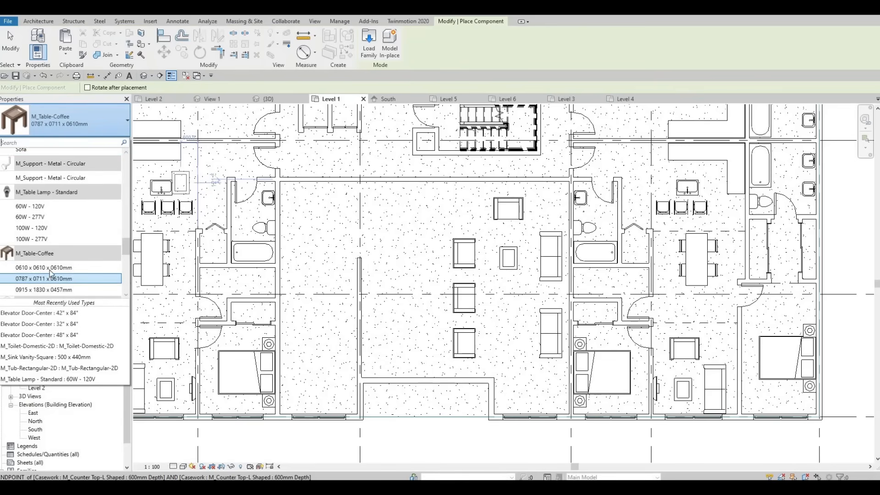
scroll(51, 275, down, 1)
click(43, 267)
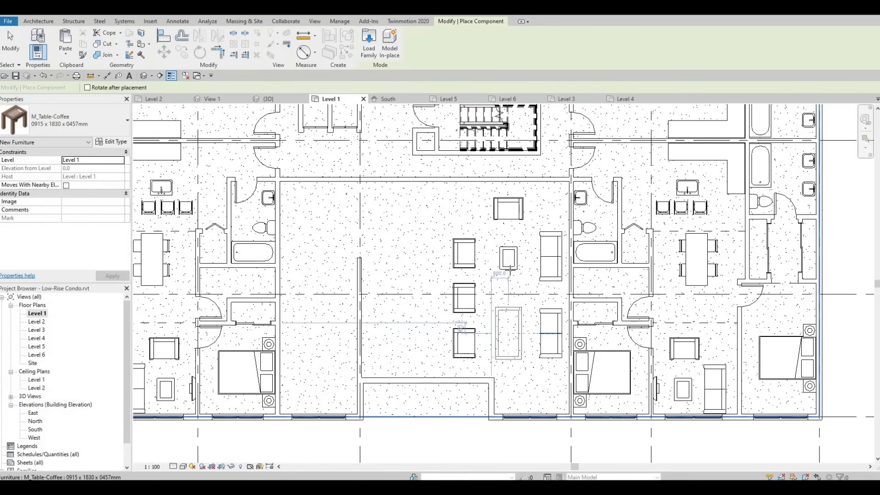
click(507, 333)
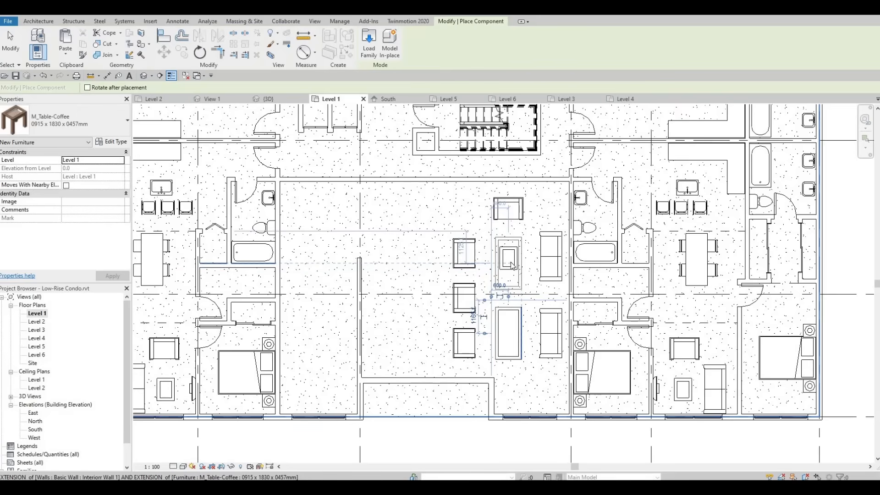
click(508, 264)
key(Escape)
key(Escape)
Delete the small coffee table inside the upper large one and nudge the upper large table slightly upward.
click(508, 267)
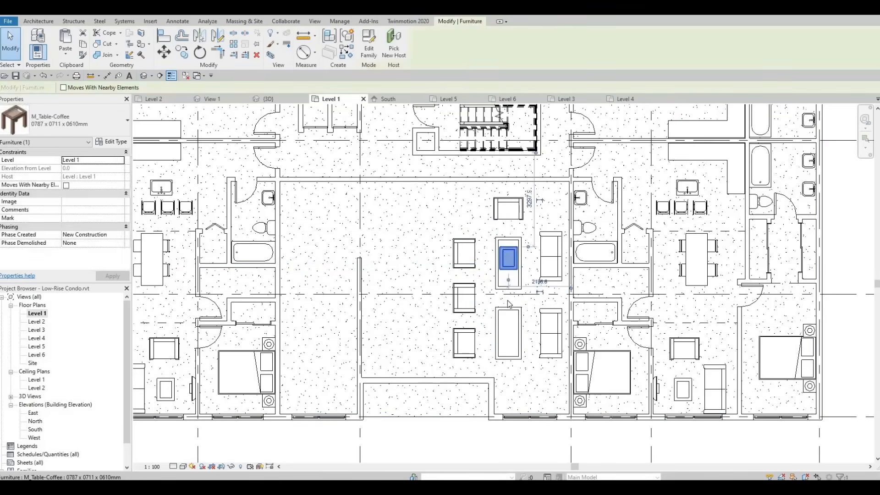
key(Delete)
scroll(512, 298, down, 2)
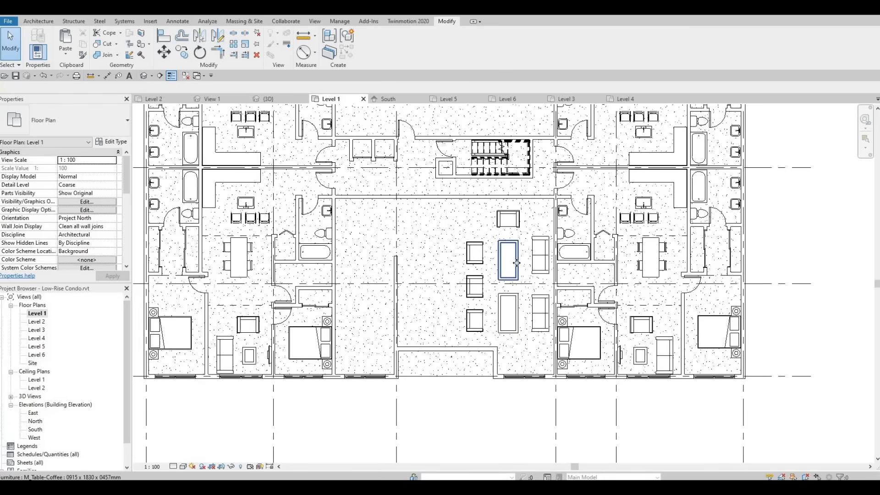
click(516, 265)
drag(516, 265, 516, 263)
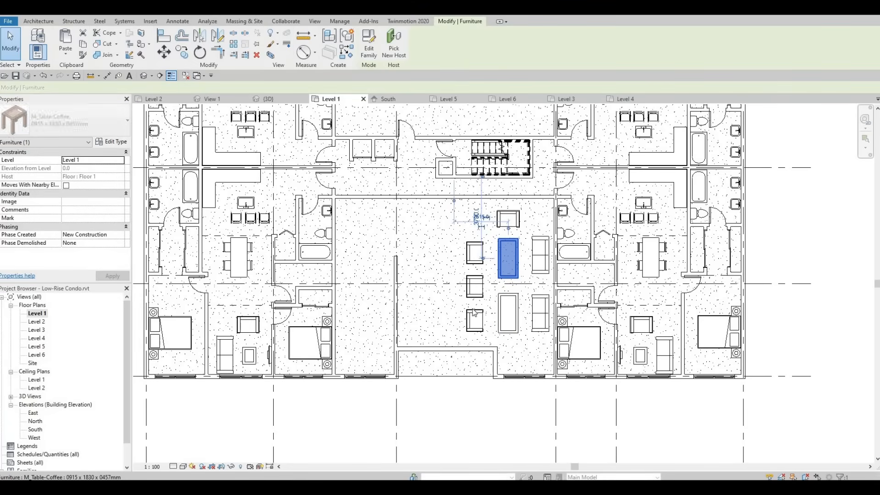
key(Escape)
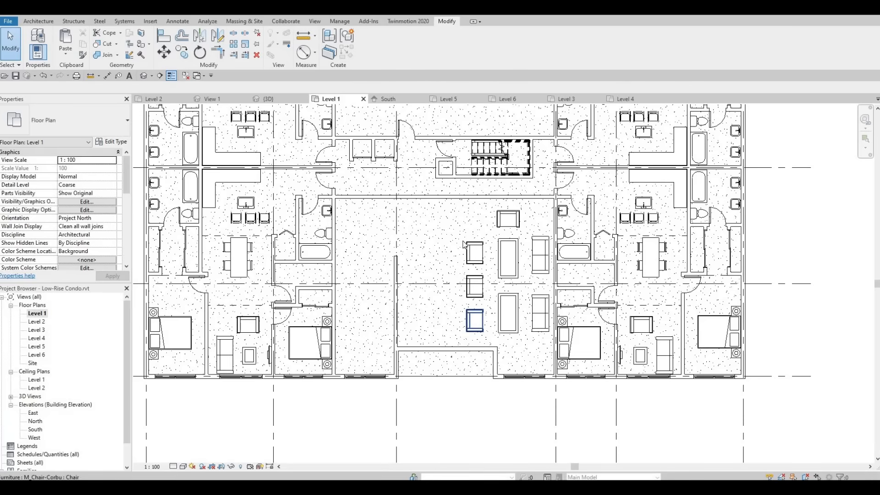
Shift the column of three armchairs slightly left and up, and nudge both coffee tables and the lower sofa upward.
drag(458, 227, 490, 342)
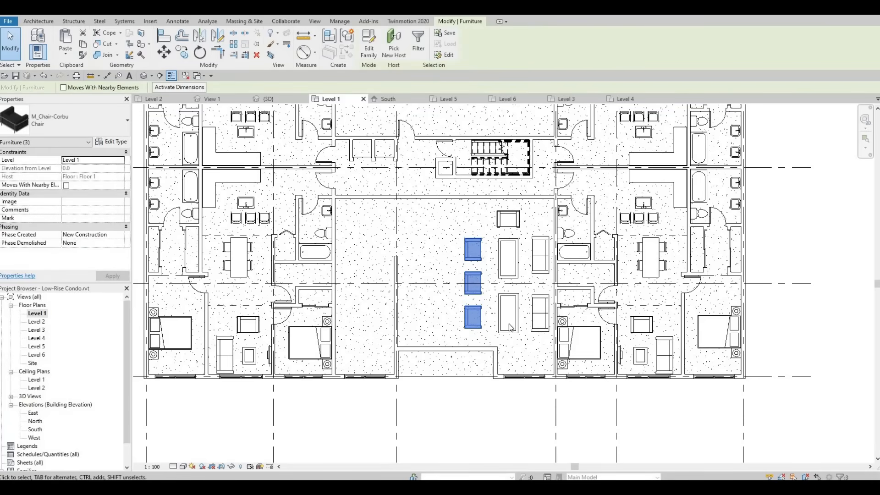
click(513, 262)
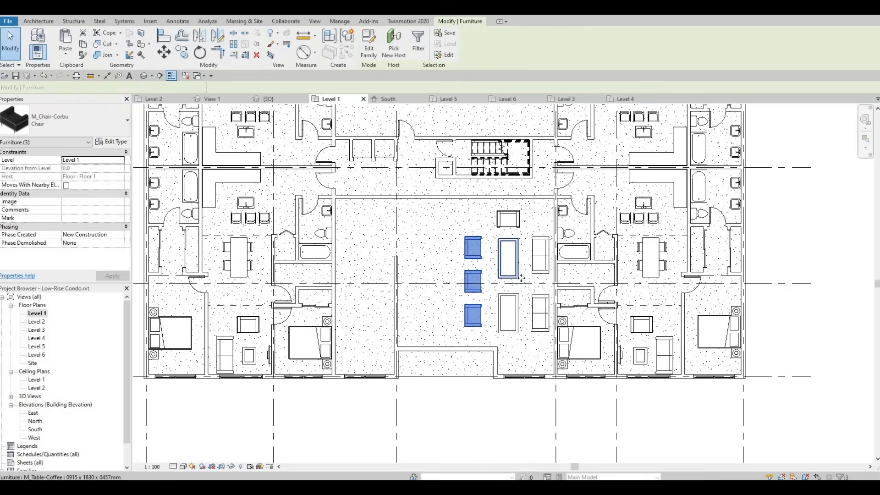
click(516, 303)
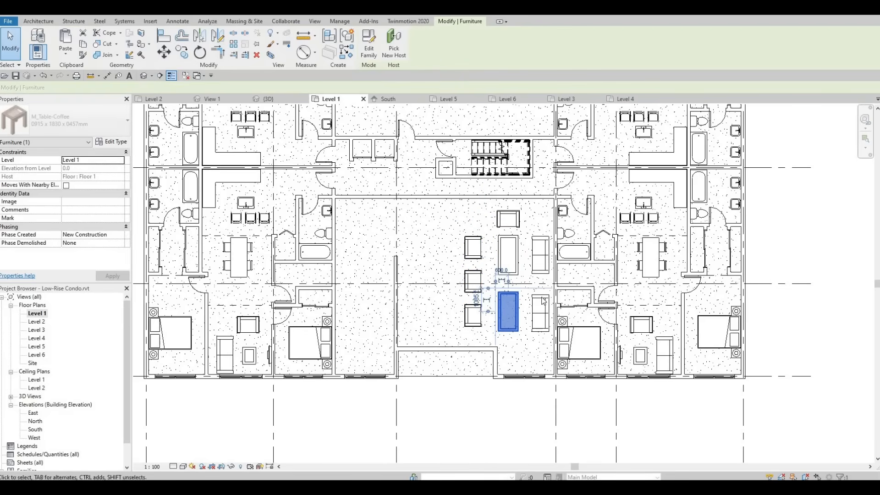
click(543, 296)
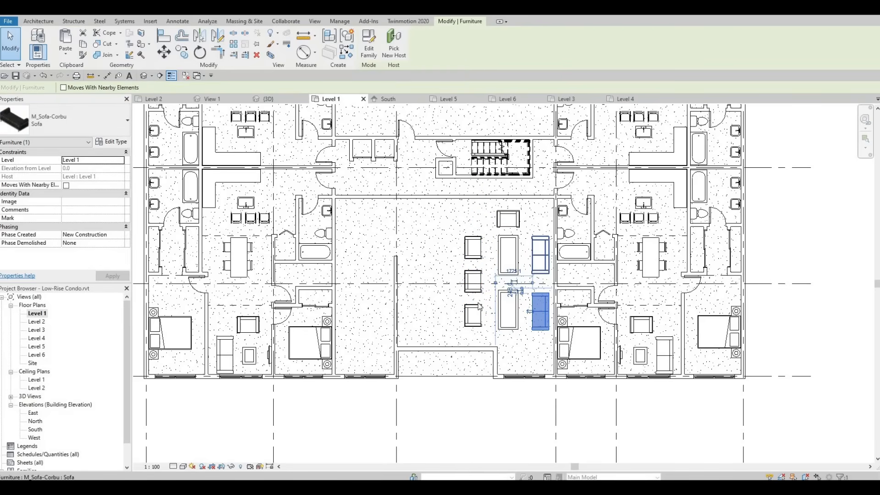
Dismiss the save reminder, shift the three armchairs further left and up, and move the top armchair up and right.
click(461, 242)
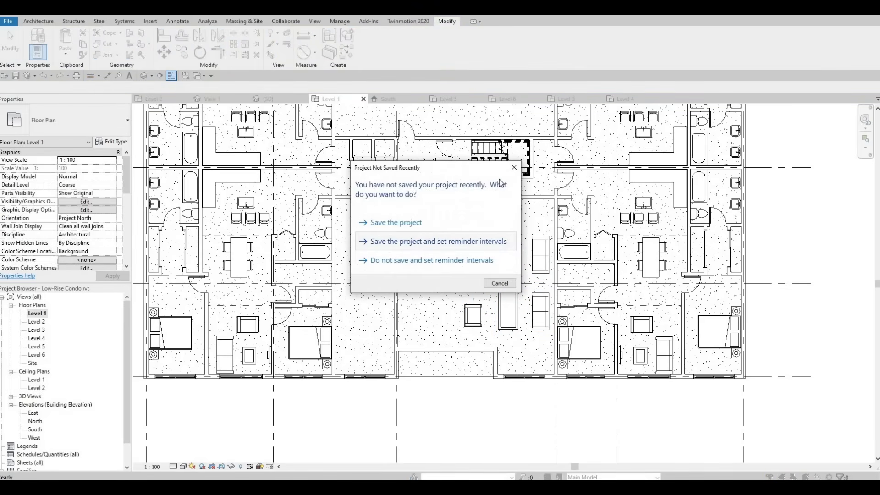
click(459, 229)
drag(457, 226, 493, 334)
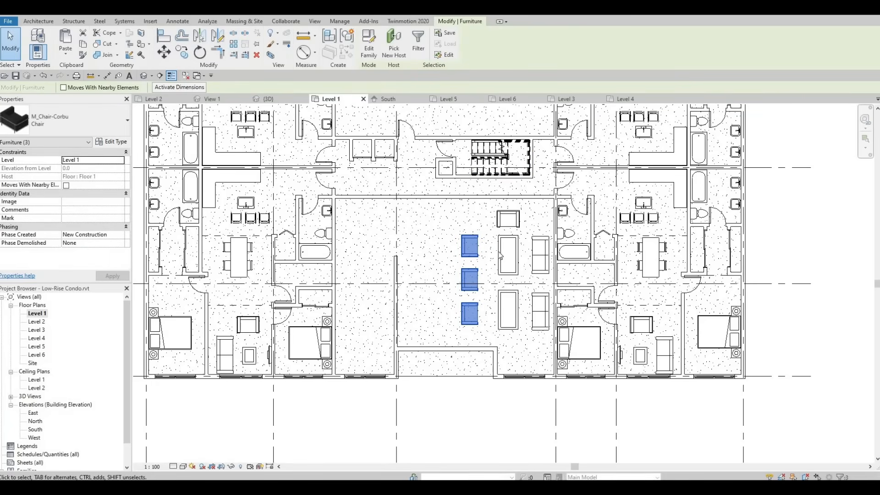
key(Escape)
click(508, 219)
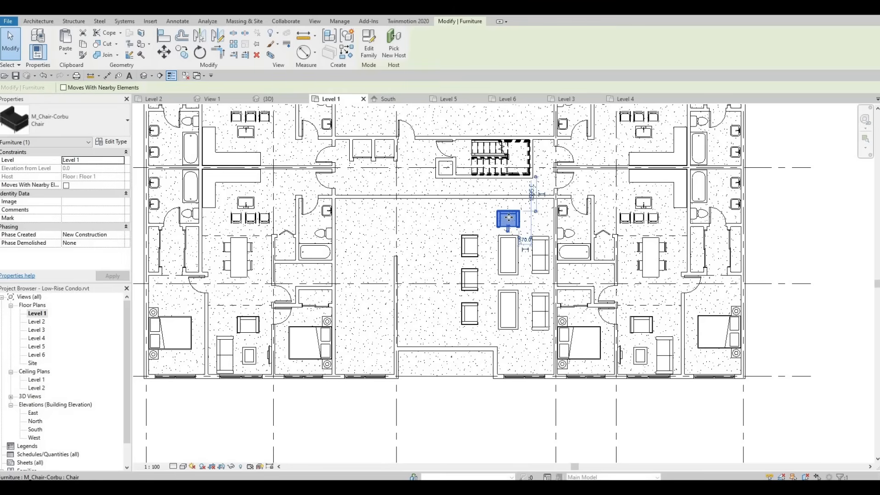
drag(508, 219, 512, 216)
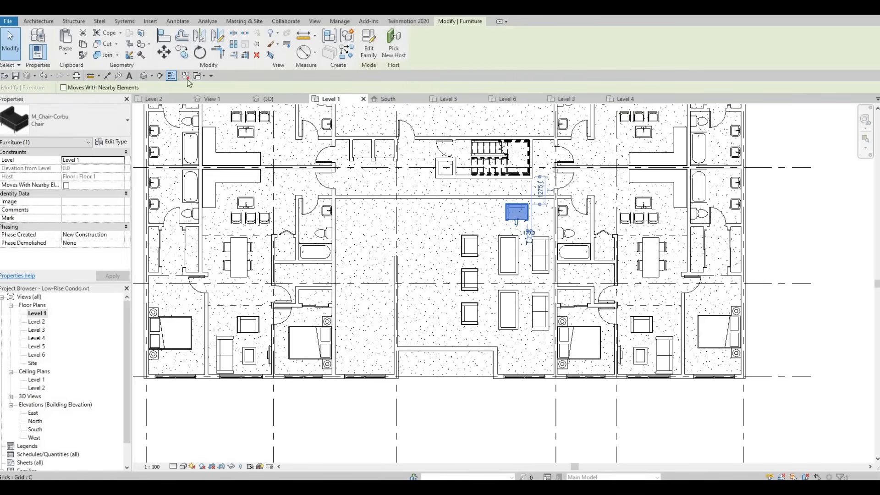
Copy the top armchair to its left in the same row and shift both chairs slightly right.
click(183, 54)
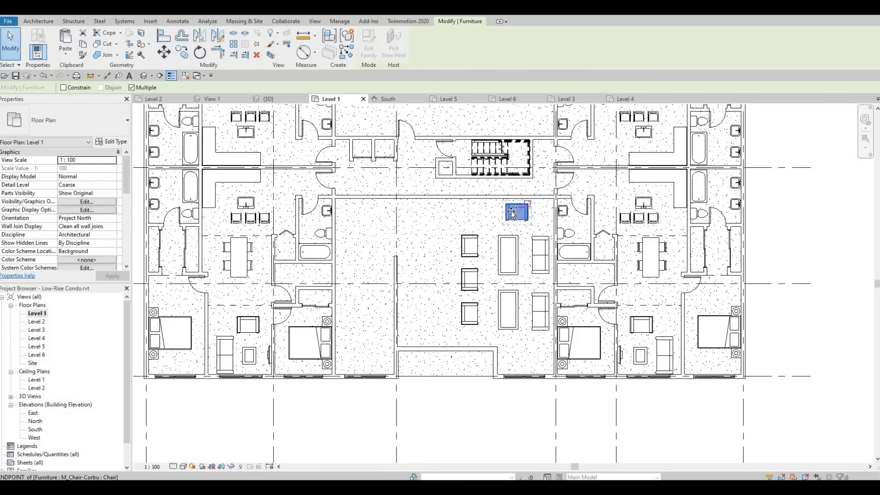
click(485, 215)
click(479, 215)
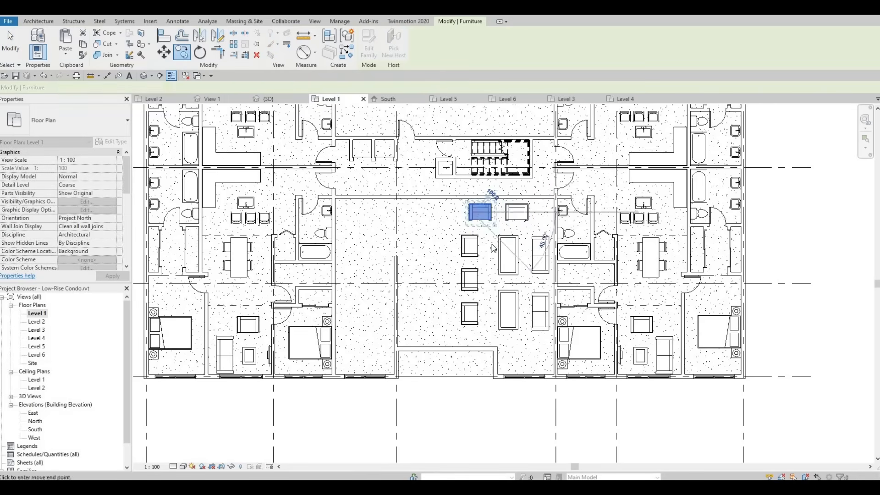
key(Escape)
key(Escape)
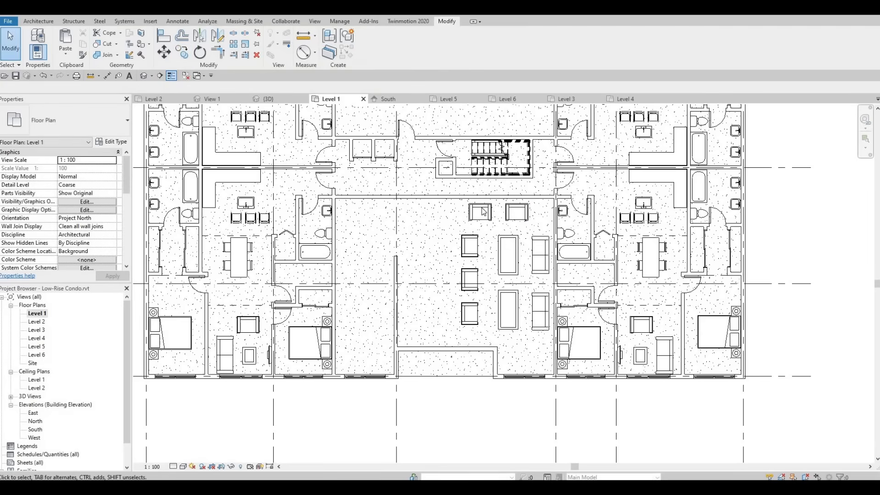
click(476, 205)
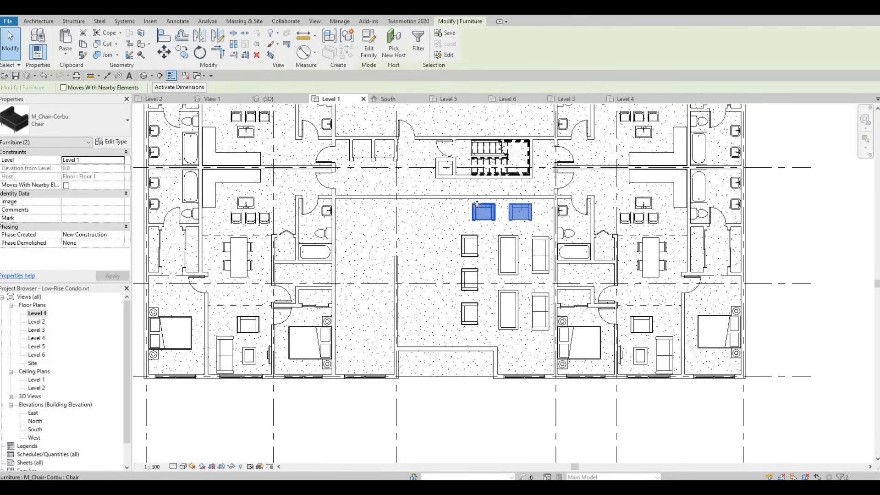
click(423, 308)
Place an M_Door-Double-Sliding 1800 x 2100mm door in the lounge's recessed lower wall, about 1300 mm from its left end.
scroll(426, 315, up, 1)
mouse_move(425, 315)
middle_down()
mouse_move(447, 306)
mouse_move(447, 326)
middle_up()
scroll(434, 326, down, 1)
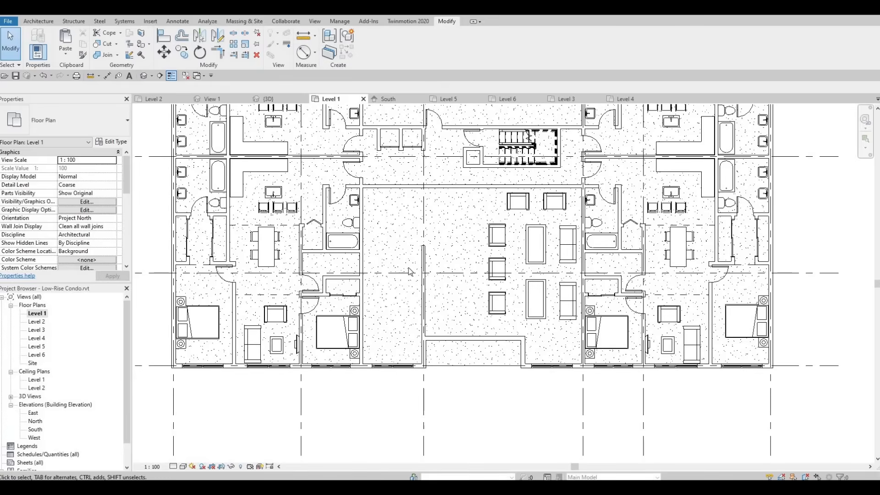
middle_drag(407, 266, 415, 252)
click(43, 21)
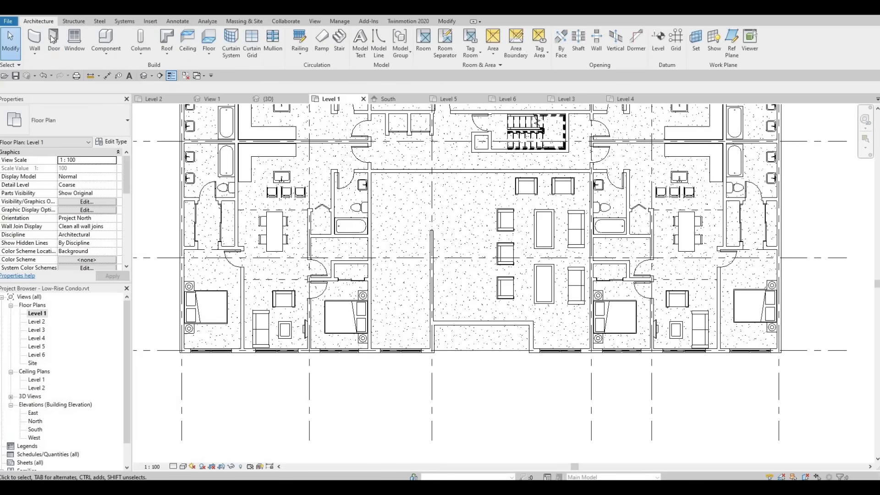
click(87, 131)
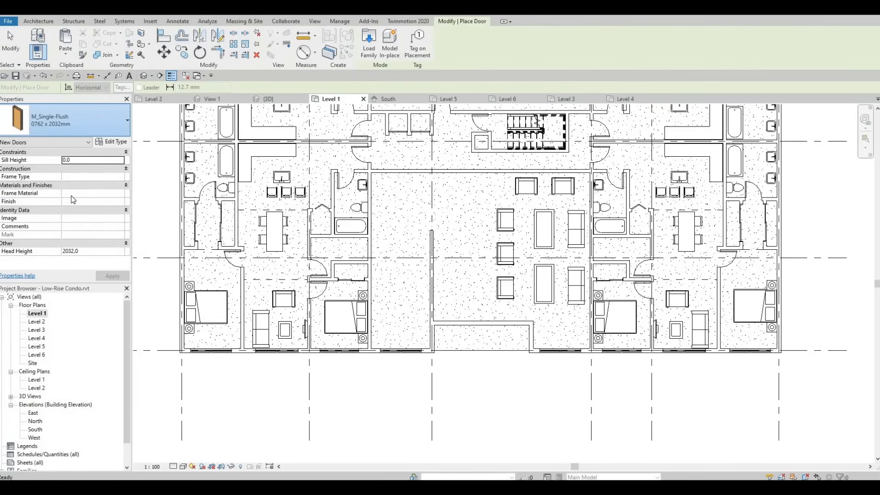
scroll(65, 232, up, 10)
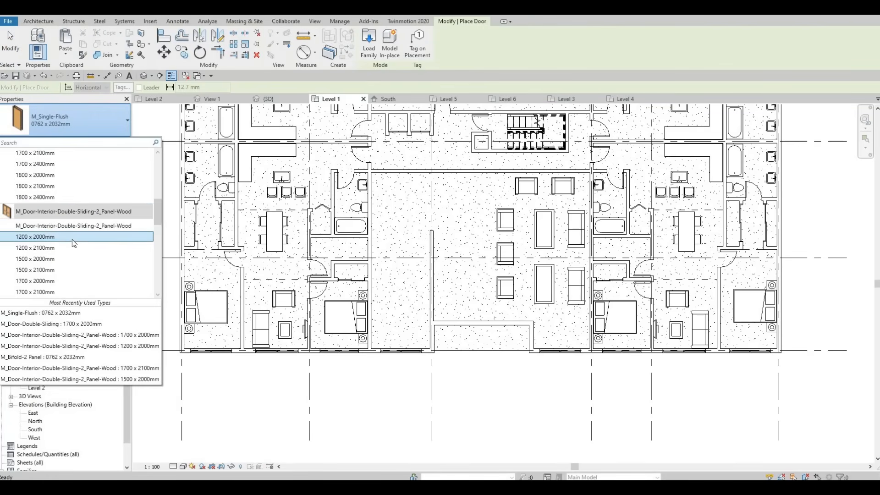
scroll(72, 239, up, 5)
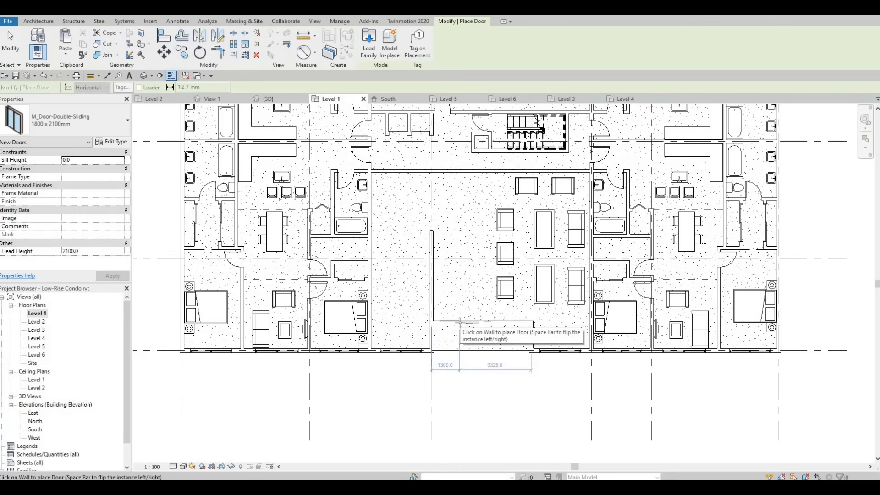
click(459, 322)
key(Escape)
key(Escape)
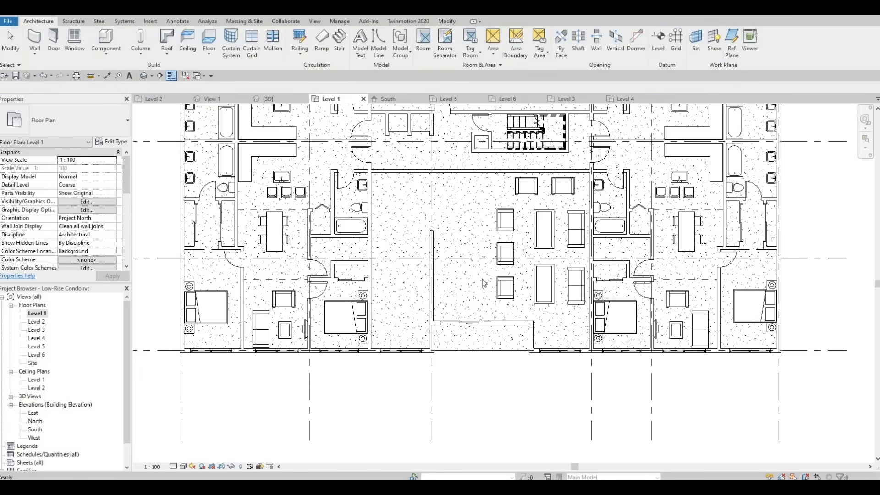
Draw two Interior Wall 1 walls enclosing a vestibule, from the lounge's left wall across and down about 3020 mm to the recessed wall.
click(432, 242)
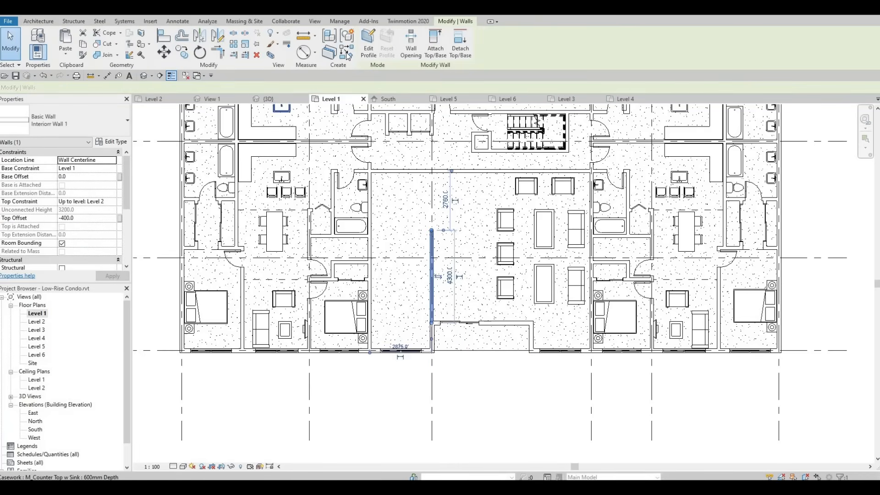
key(c)
key(s)
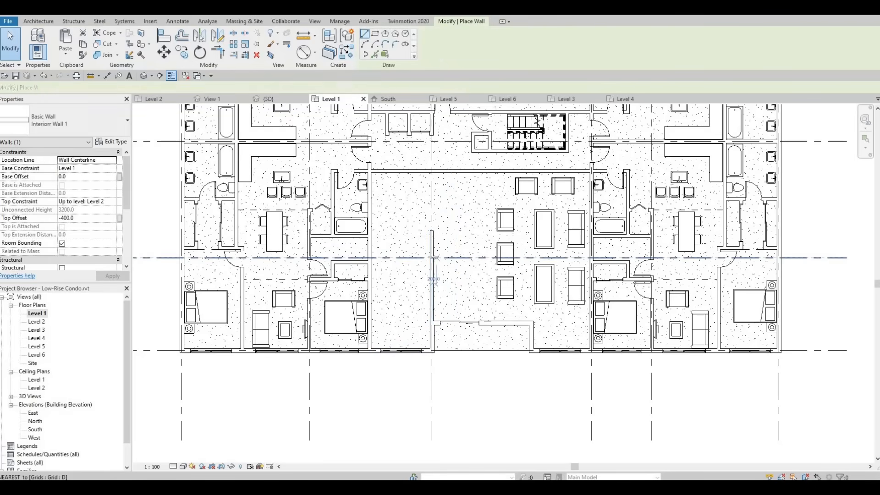
click(487, 257)
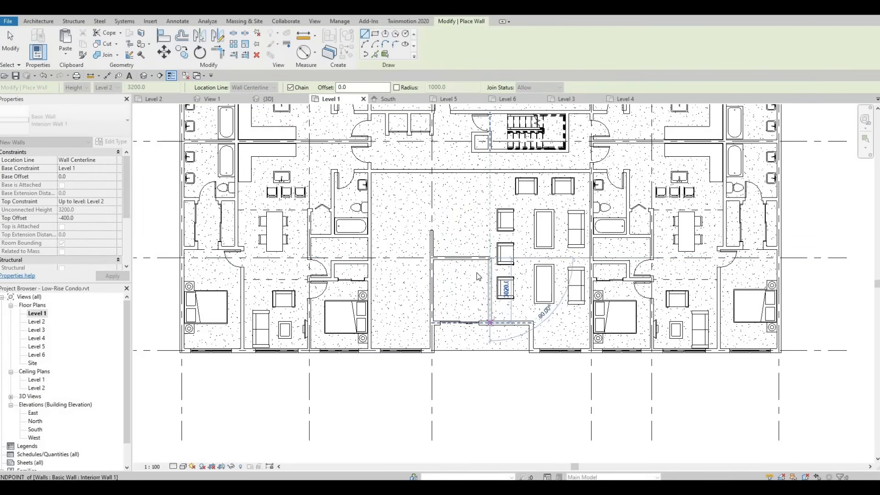
click(489, 321)
key(Escape)
key(Escape)
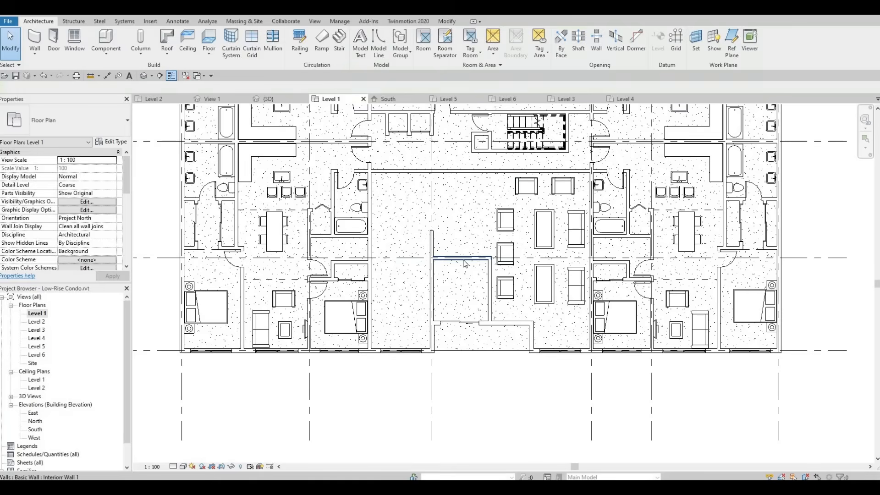
Shift the vestibule's upper wall slightly up and extend the lounge's left wall up to the corridor wall.
click(465, 259)
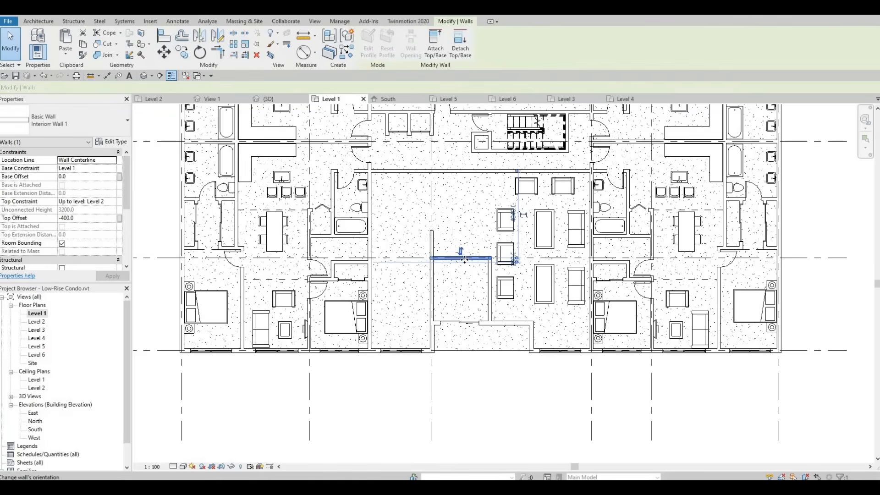
click(433, 279)
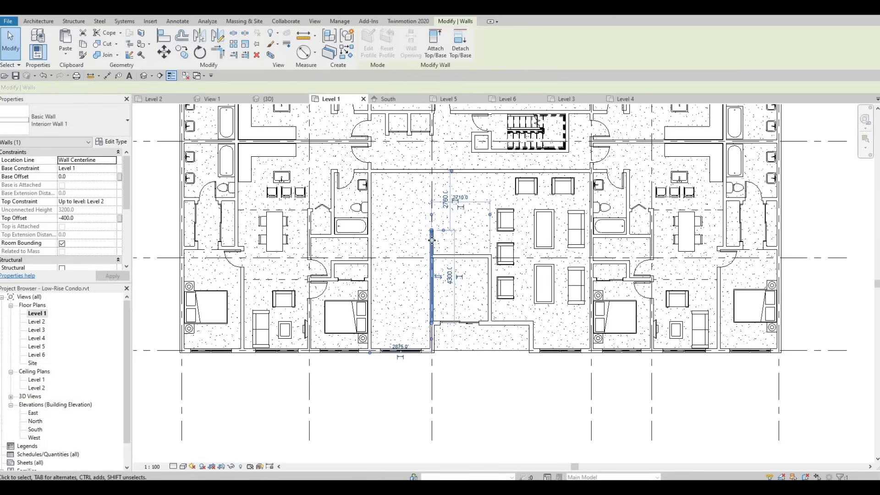
mouse_move(432, 231)
mouse_down()
mouse_move(438, 220)
mouse_move(444, 234)
mouse_move(447, 225)
mouse_up()
click(468, 263)
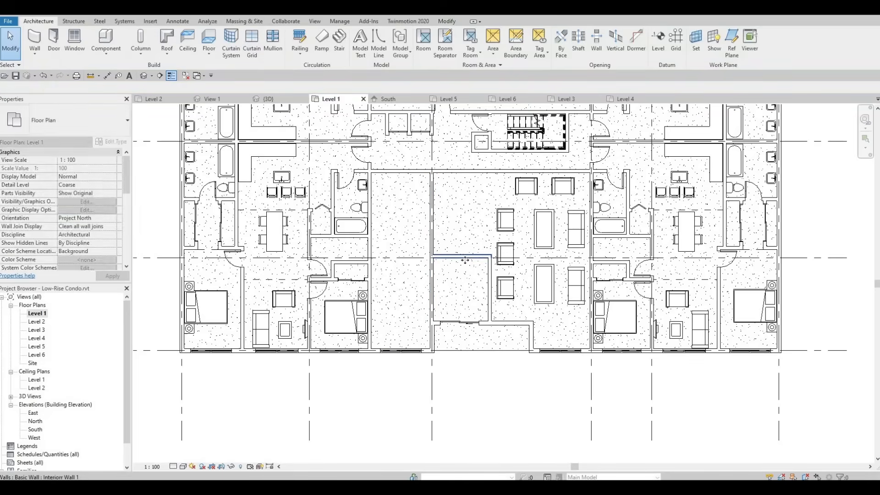
Place another M_Door-Double-Sliding 1800 x 2100mm door in the vestibule's upper wall, roughly aligned with the entrance door below.
click(466, 257)
click(442, 364)
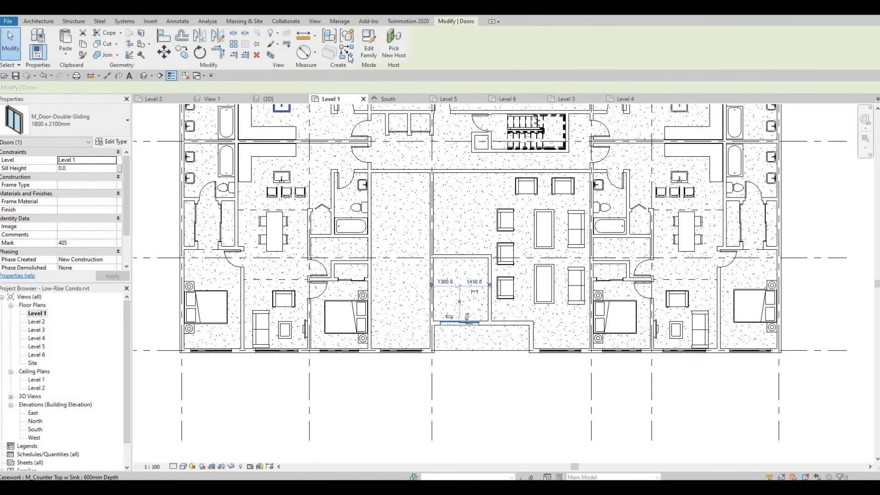
key(c)
key(s)
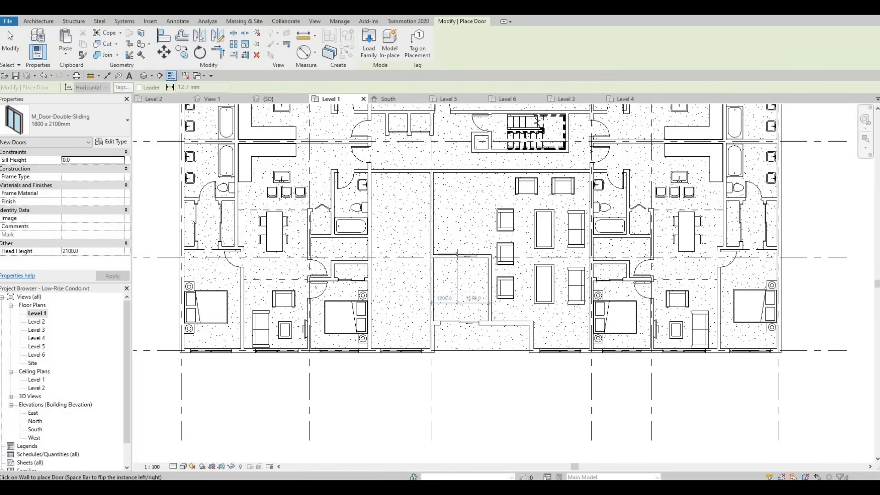
click(460, 321)
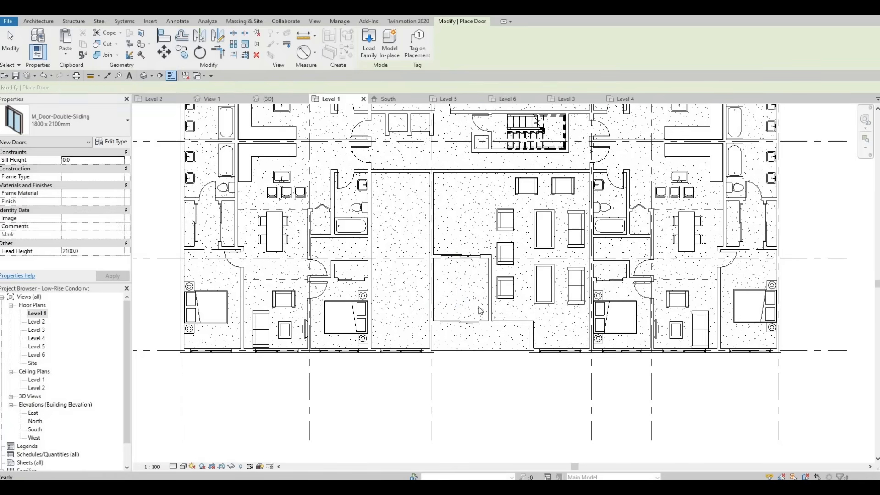
key(Escape)
key(Escape)
Cut two rectangular openings in the corridor wall, one into the lounge and one about 1770 mm wide into the adjoining narrow room.
scroll(492, 307, up, 2)
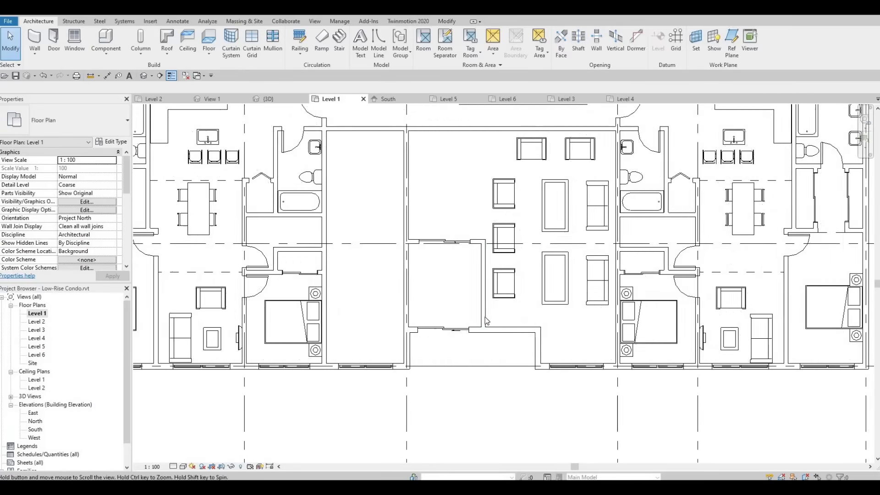
middle_drag(505, 345, 481, 337)
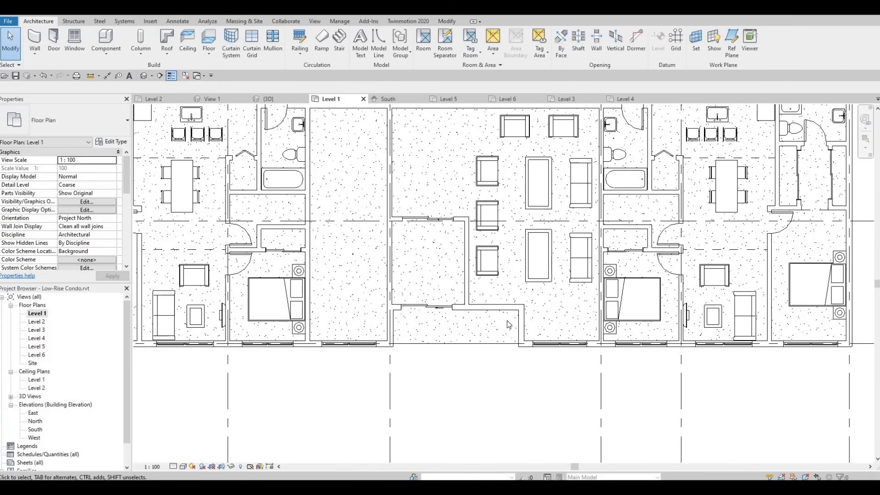
scroll(494, 353, down, 2)
middle_drag(439, 170, 423, 196)
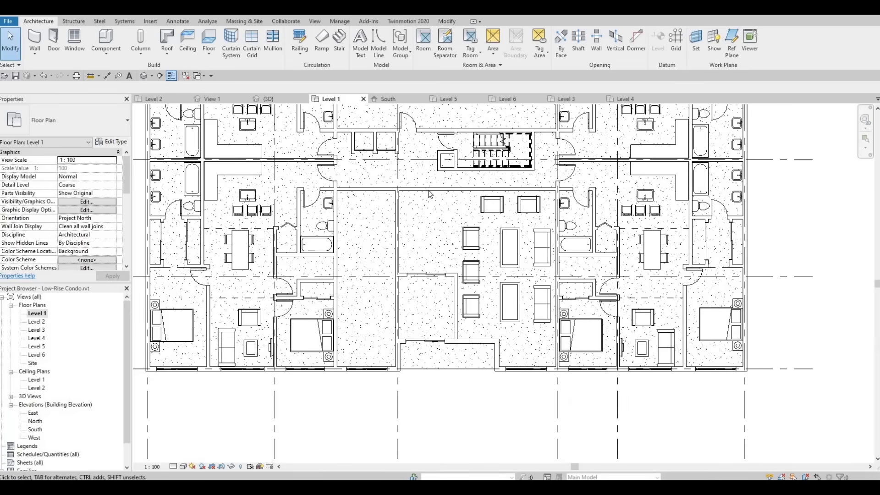
click(410, 49)
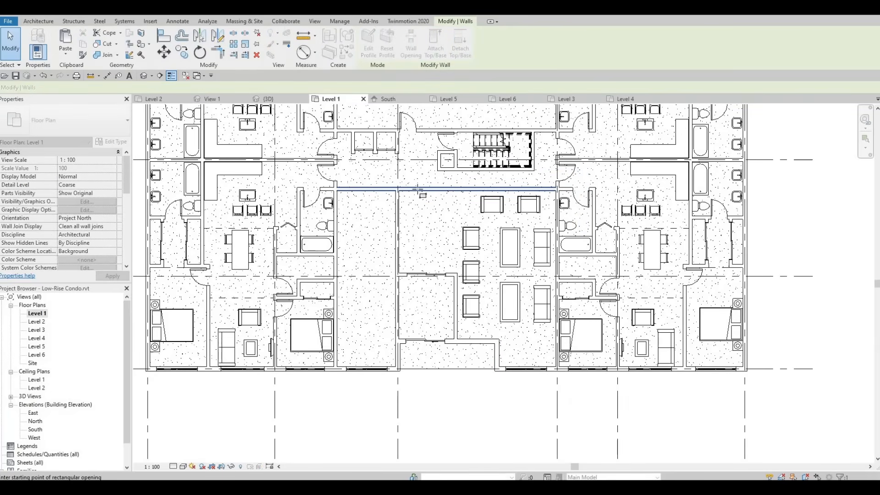
click(402, 233)
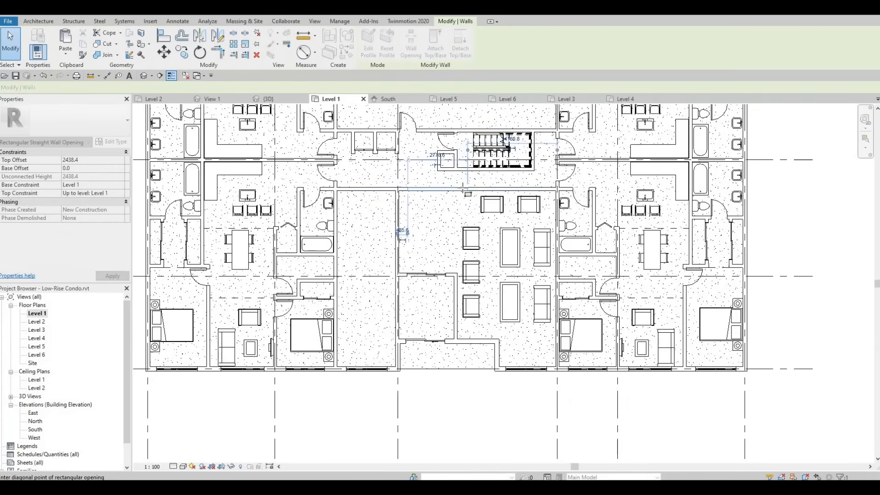
click(367, 190)
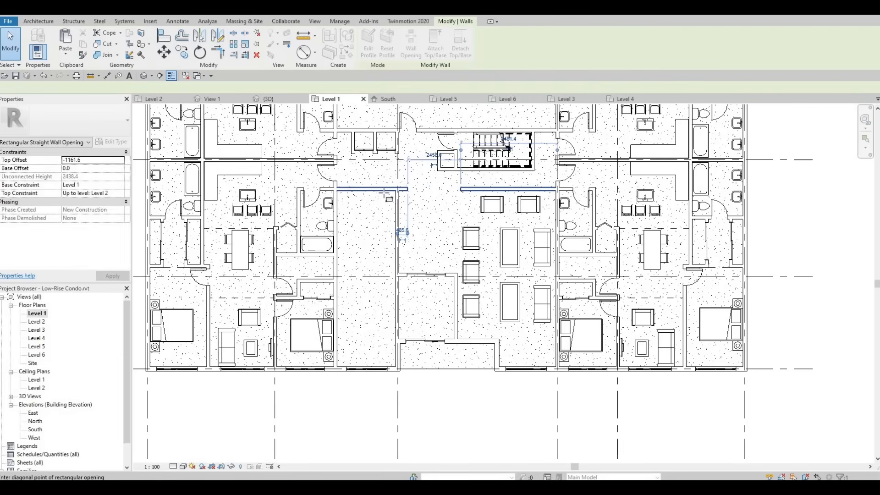
click(385, 218)
key(Escape)
key(Escape)
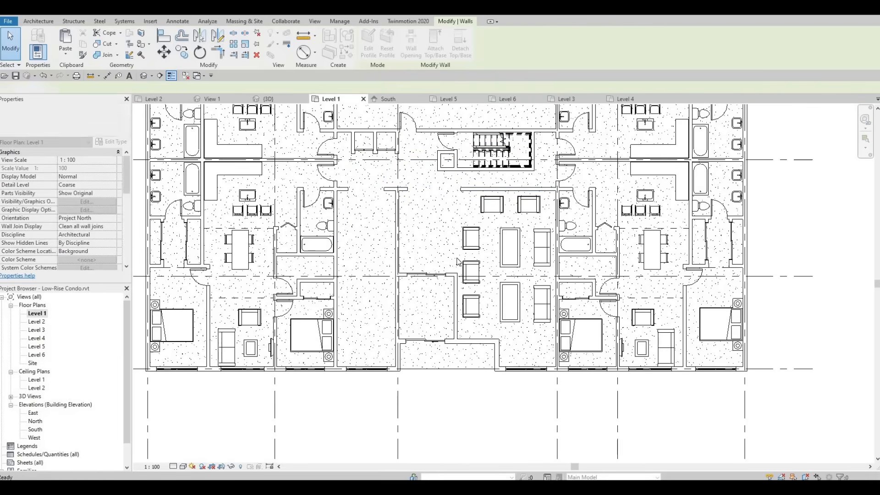
Draw a vertical Interior Wall 1 partition 7700 mm long in the narrow room, from the exterior wall, 1837.5 mm from its left wall.
middle_drag(479, 251, 483, 288)
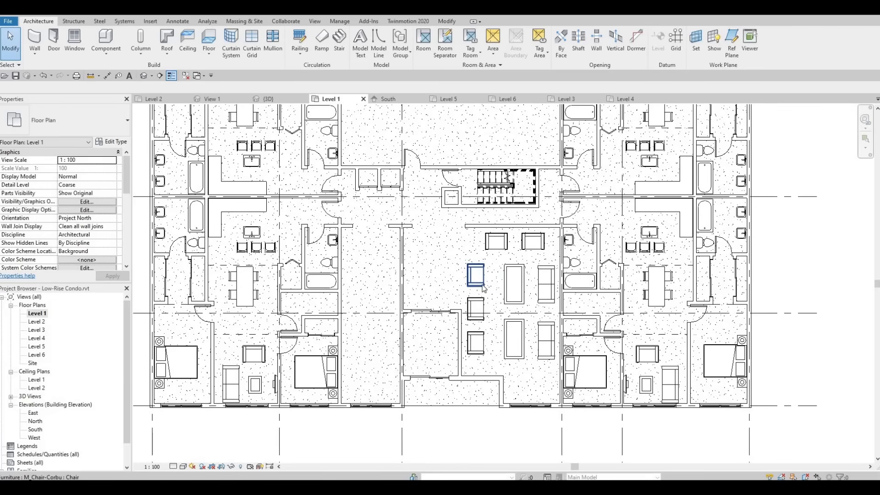
click(397, 235)
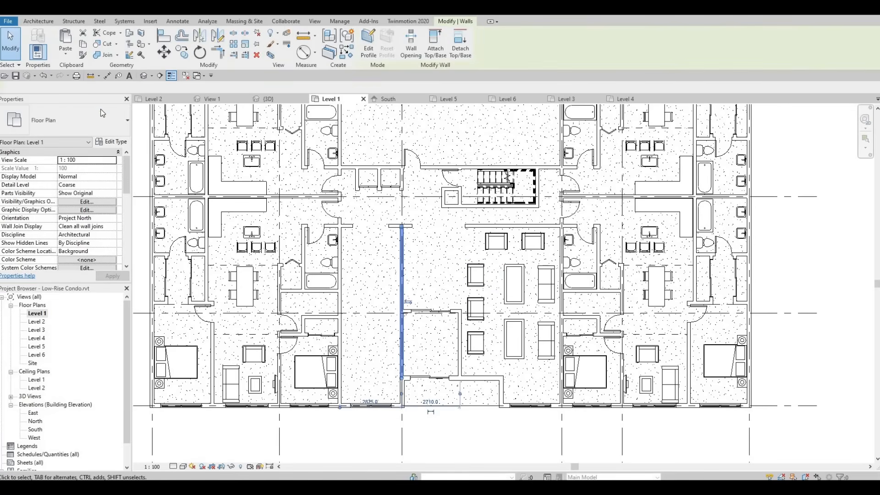
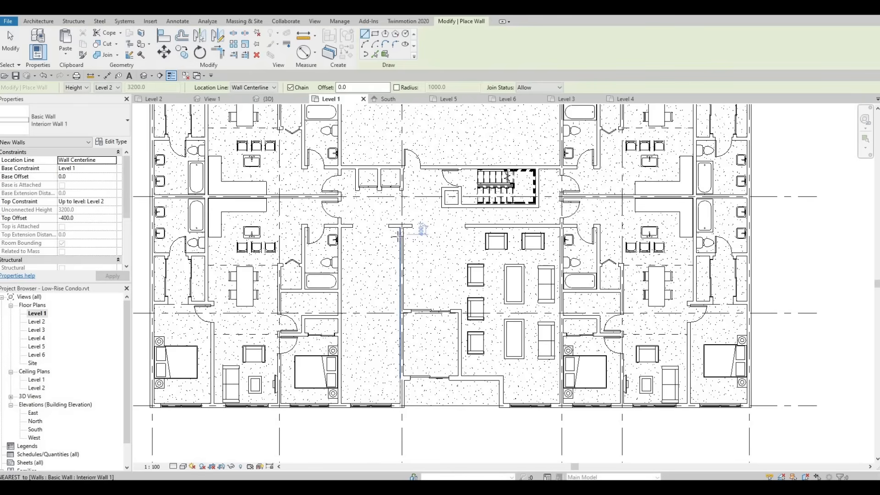
click(379, 405)
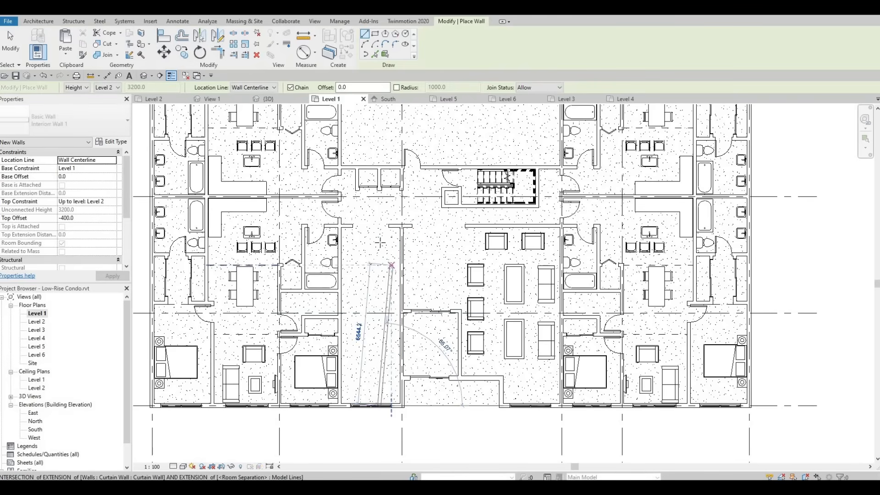
click(379, 239)
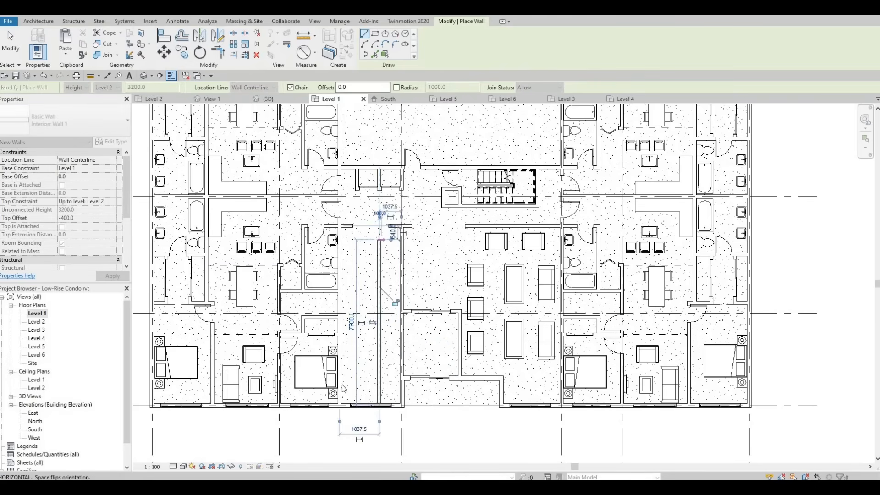
key(Escape)
key(Escape)
Delete the curtain-wall window in the narrow room's exterior wall.
scroll(348, 390, up, 3)
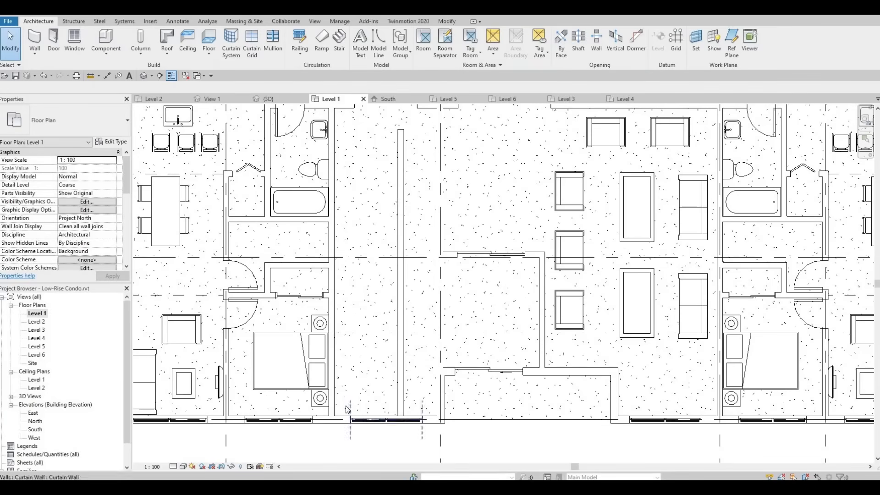
click(434, 426)
key(Escape)
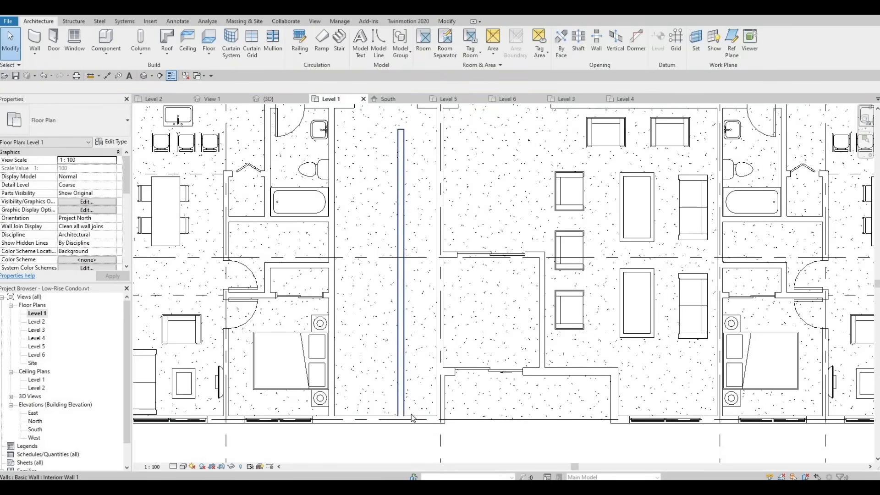
Resize the narrow room's opening to 1400 mm wide, 200 mm from its left wall, and extend the new partition to the corridor wall.
scroll(407, 332, up, 2)
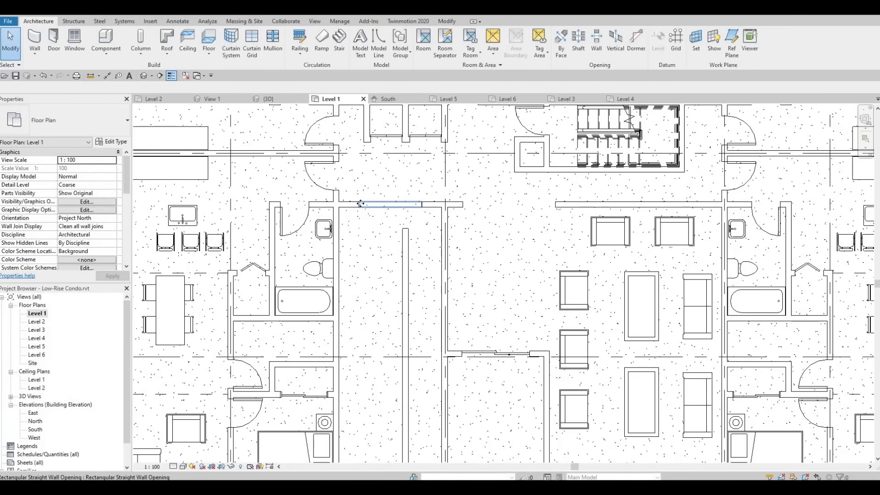
click(358, 206)
drag(347, 204, 345, 204)
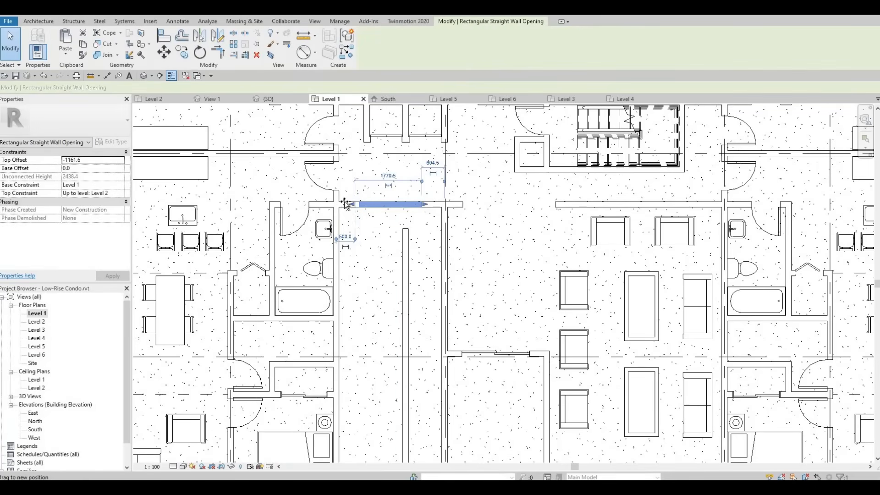
drag(433, 211, 395, 203)
click(404, 220)
click(405, 233)
click(398, 204)
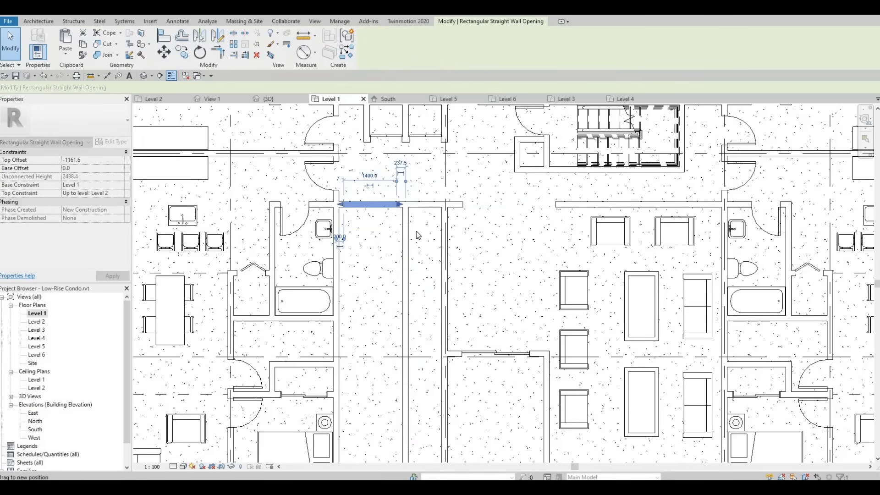
click(414, 306)
Shift the vestibule's upper wall slightly downward together with its sliding door.
scroll(443, 298, down, 3)
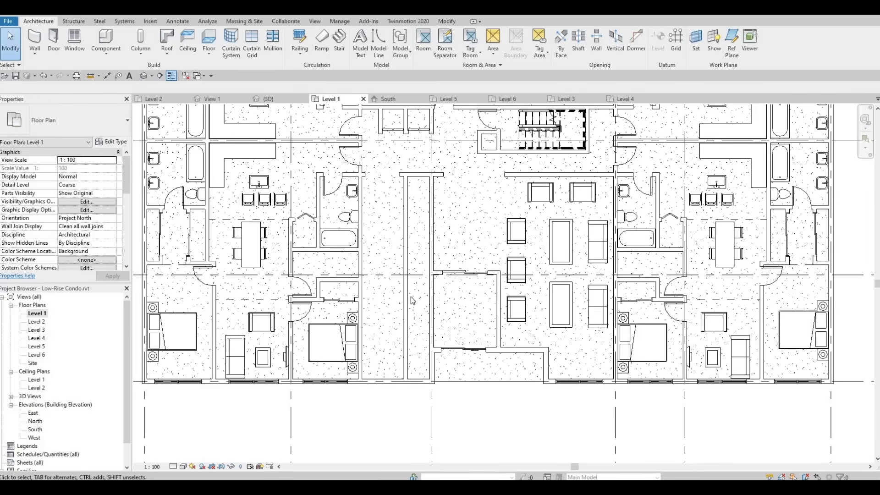
middle_drag(417, 328, 399, 328)
middle_drag(473, 320, 449, 341)
mouse_move(435, 266)
middle_down()
mouse_move(420, 321)
mouse_move(458, 275)
middle_up()
mouse_move(453, 300)
middle_down()
mouse_move(458, 267)
mouse_move(490, 280)
mouse_move(459, 281)
mouse_move(456, 243)
middle_up()
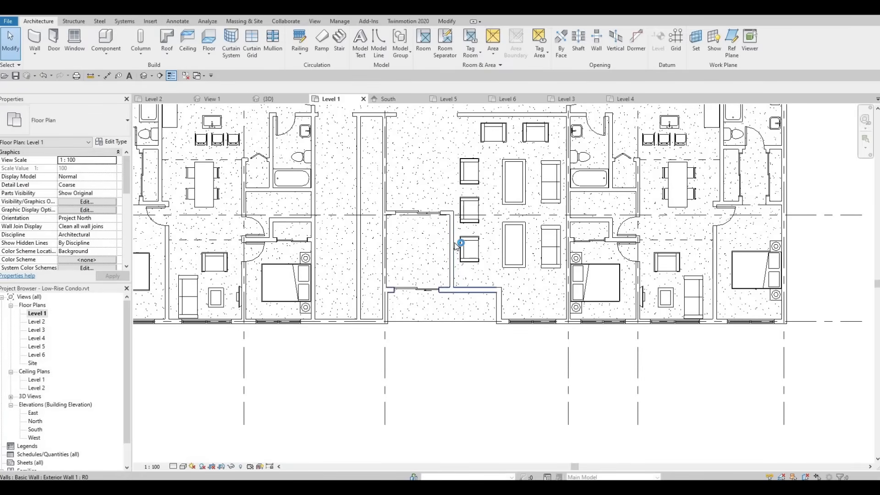
click(392, 216)
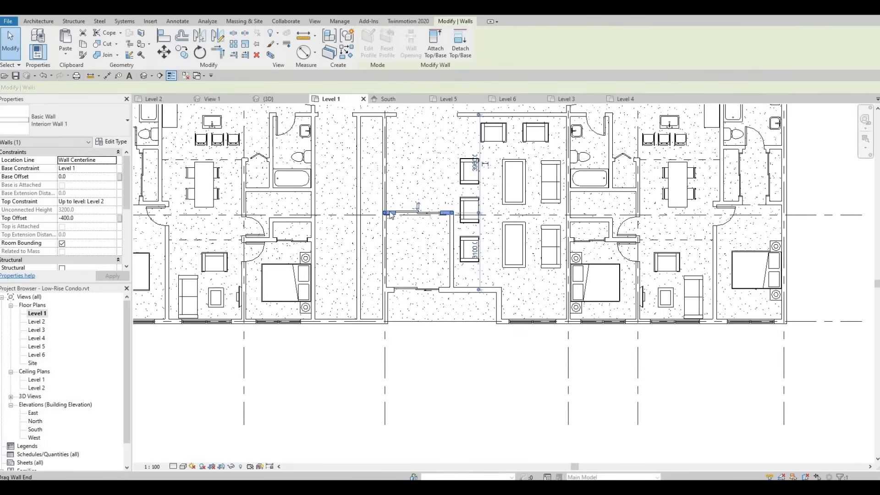
key(Down)
key(Down)
key(Down)
key(Down)
key(Down)
key(Down)
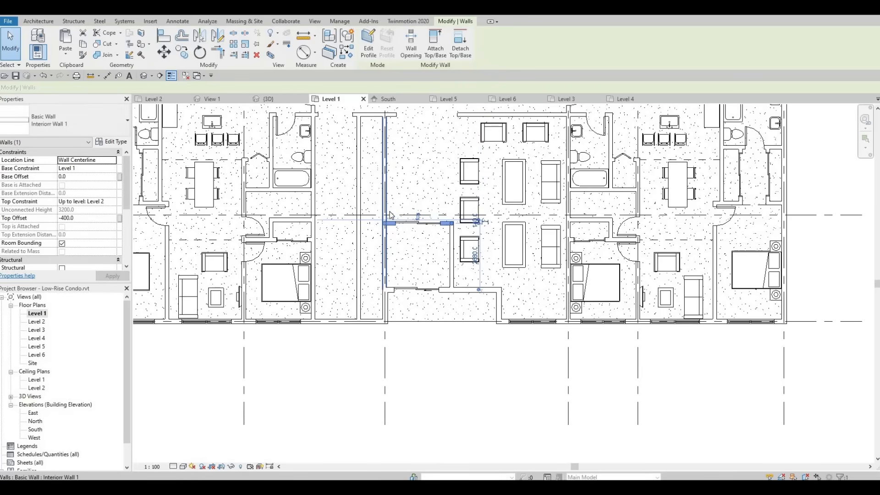
key(Escape)
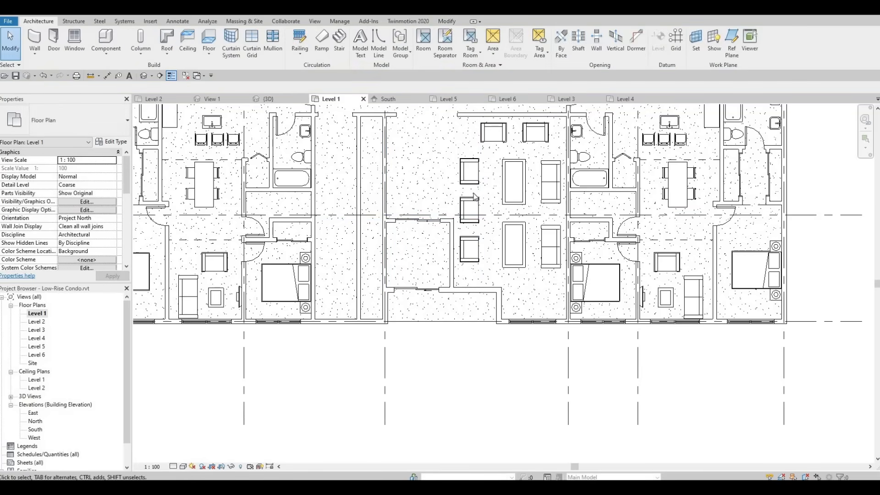
Place another M_Sofa-Corbu sofa in the lounge, parallel to the exterior wall, in front of the curtain-wall window.
middle_drag(510, 229, 528, 261)
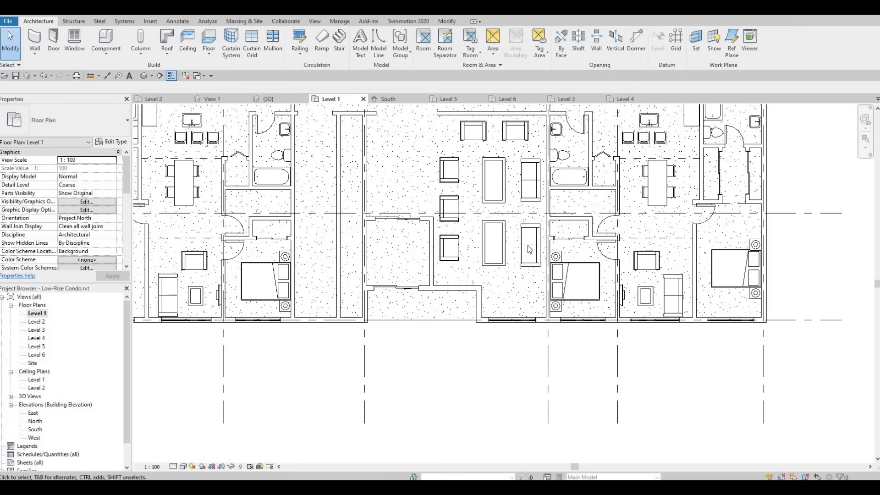
click(531, 246)
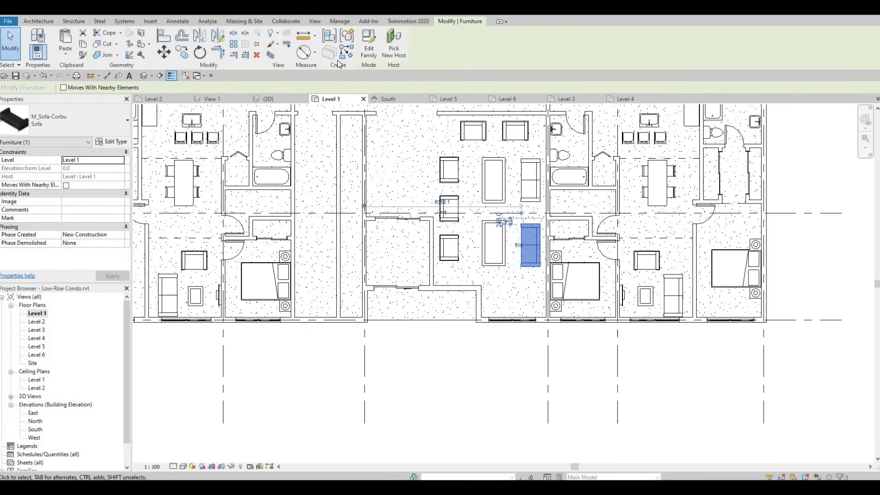
key(c)
key(s)
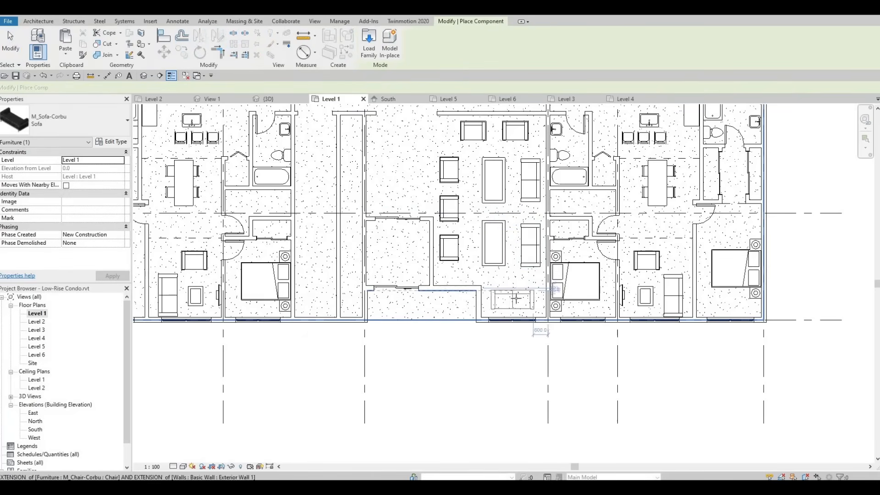
key(space)
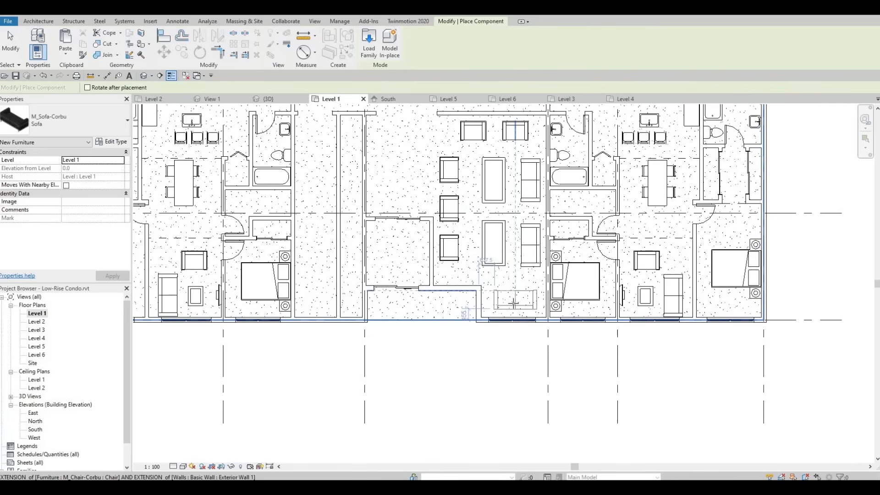
click(513, 303)
key(Escape)
key(Escape)
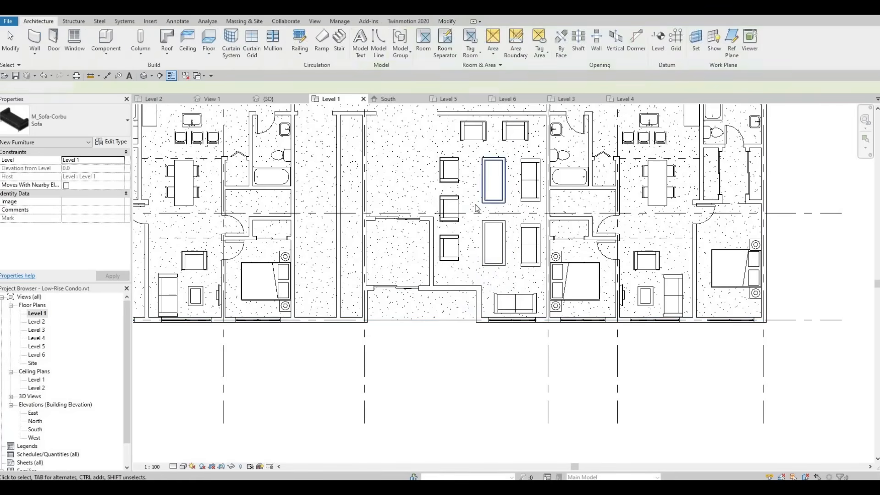
Delete the uppermost of the three chairs lined up opposite the coffee tables.
scroll(478, 211, up, 1)
scroll(478, 211, down, 1)
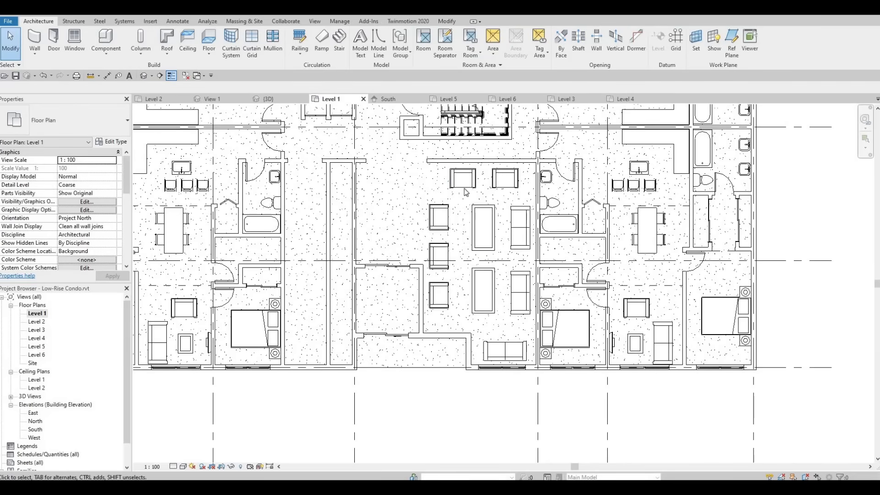
click(446, 219)
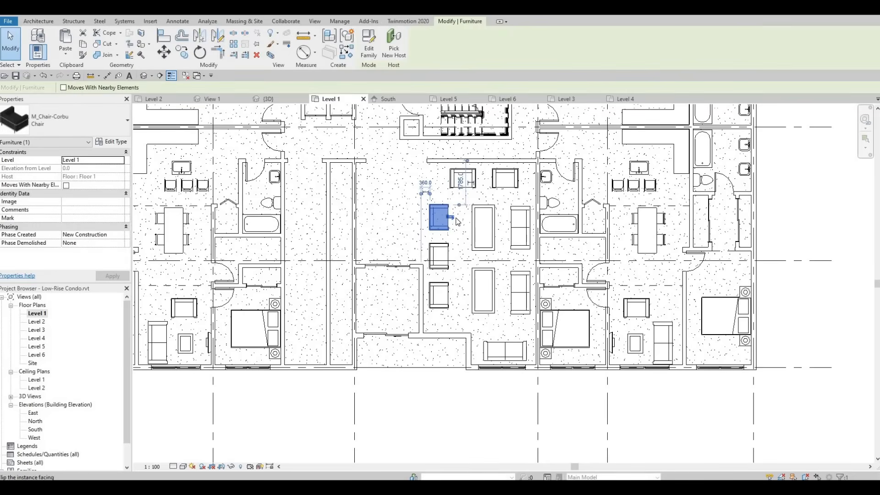
key(Delete)
Change the upper M_Table-Coffee in the lounge to the 0787 x 0711 x 0610mm type.
click(500, 232)
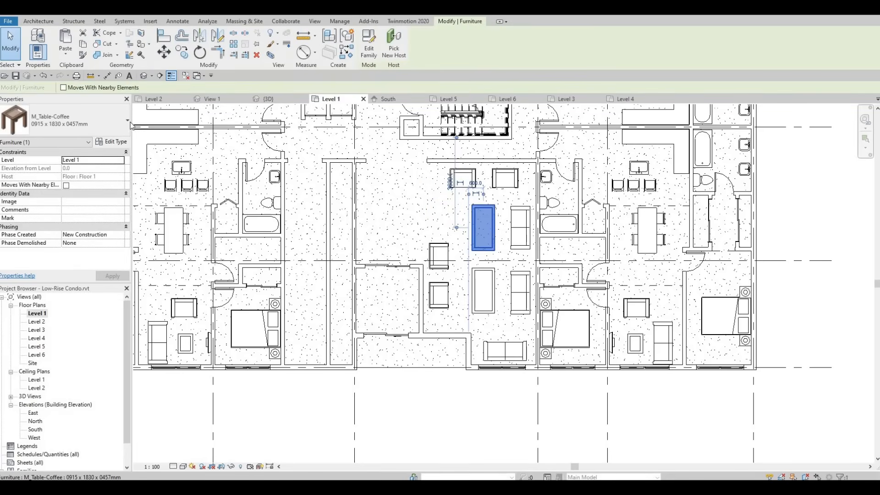
click(119, 124)
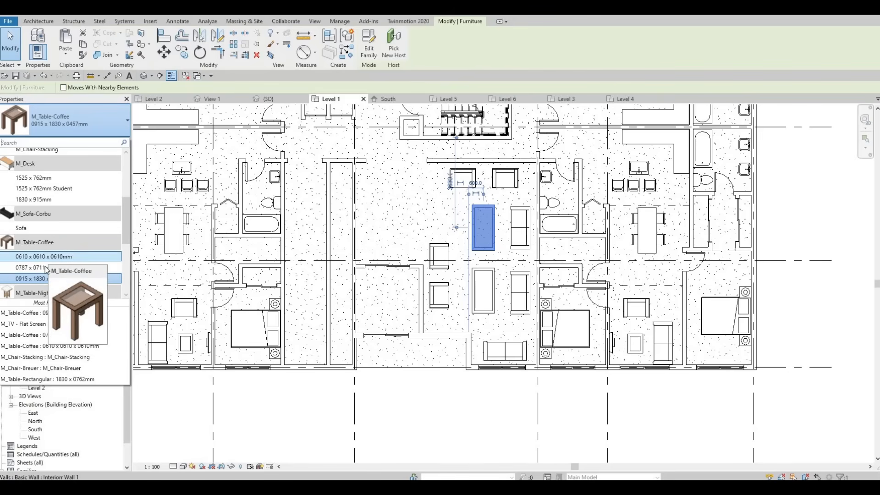
click(32, 268)
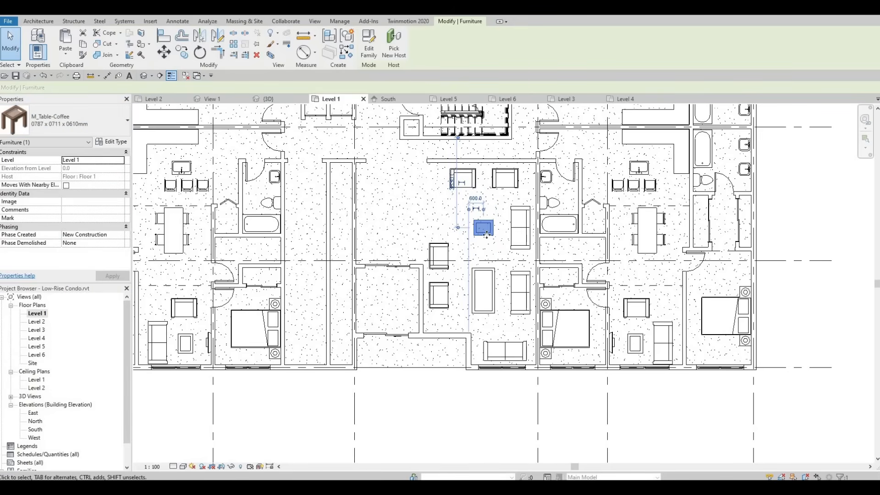
Shift the two sofas along the lounge's right wall and both coffee tables slightly downward.
drag(487, 235, 522, 243)
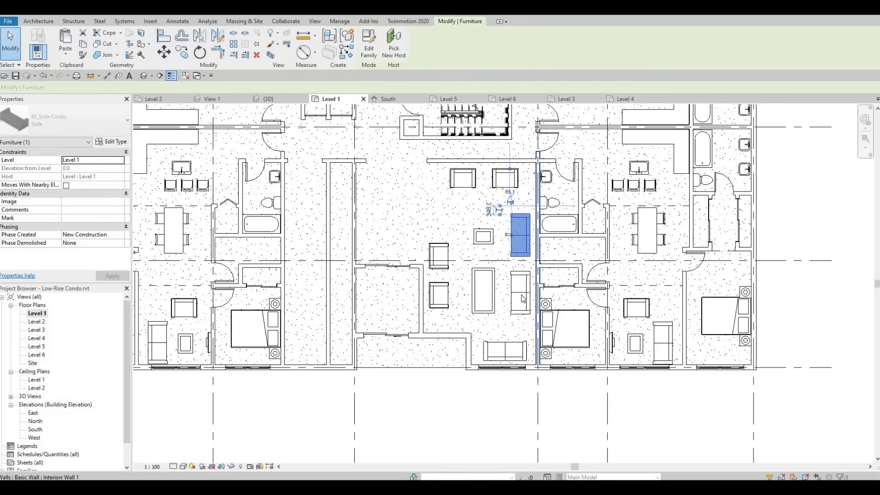
drag(518, 316, 496, 306)
key(Right)
key(Down)
key(Left)
key(Left)
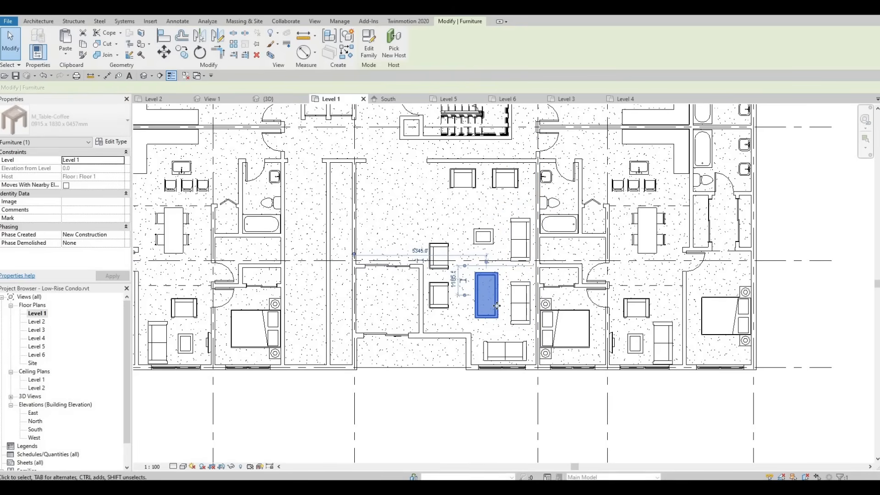
key(Down)
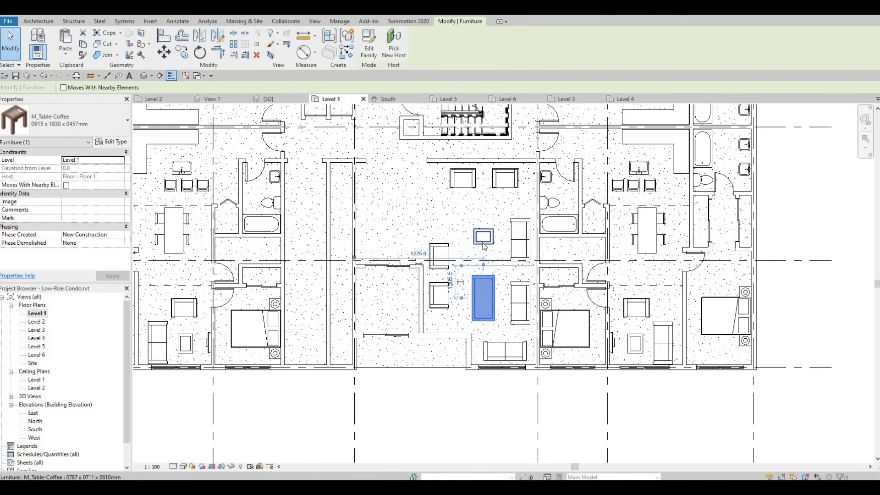
Set the upper coffee table to the 0915 x 1830 x 0457mm type and nudge the lower coffee table slightly down.
click(474, 239)
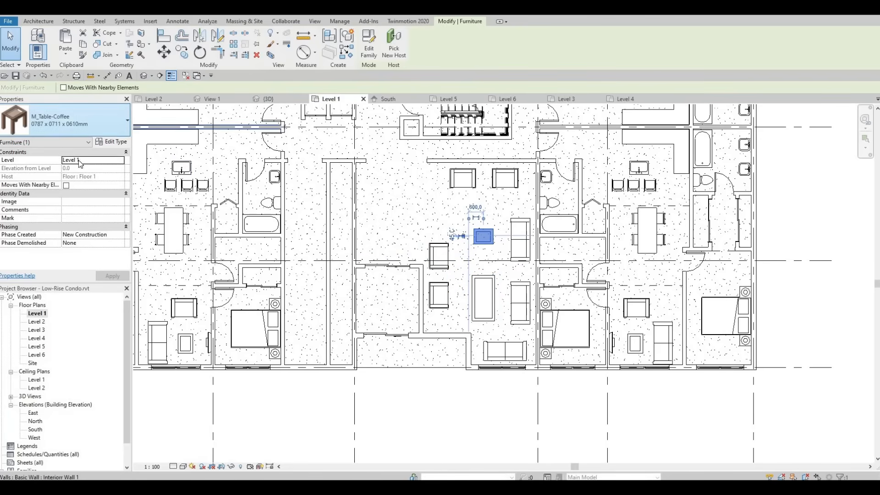
click(64, 120)
scroll(50, 261, down, 1)
click(49, 261)
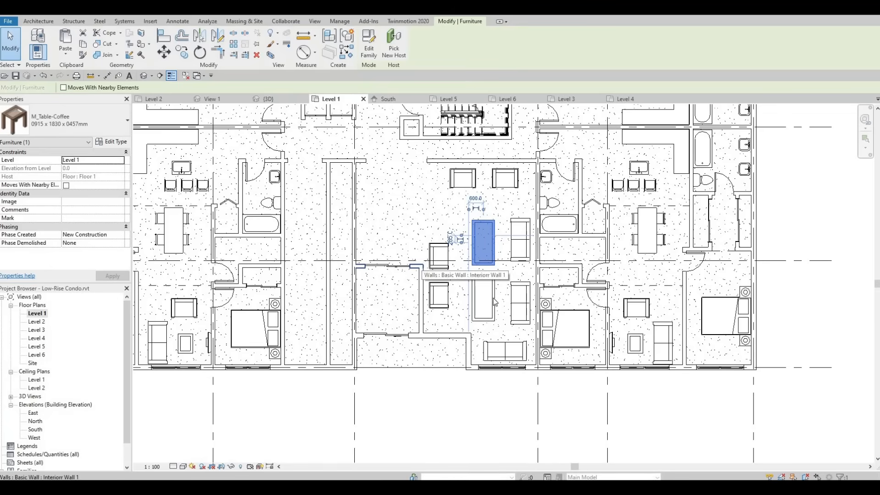
click(489, 319)
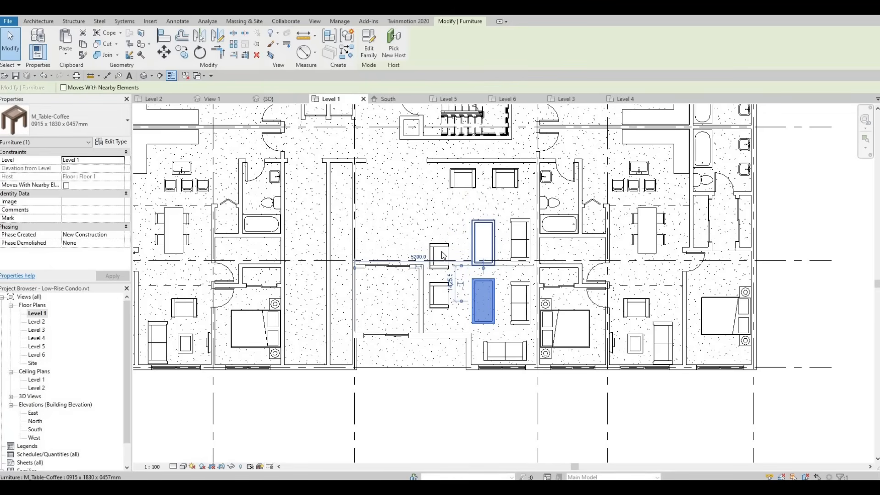
Shift the two chairs beside the vestibule slightly down and rightward, to about 540 mm from the vestibule's side wall.
click(451, 292)
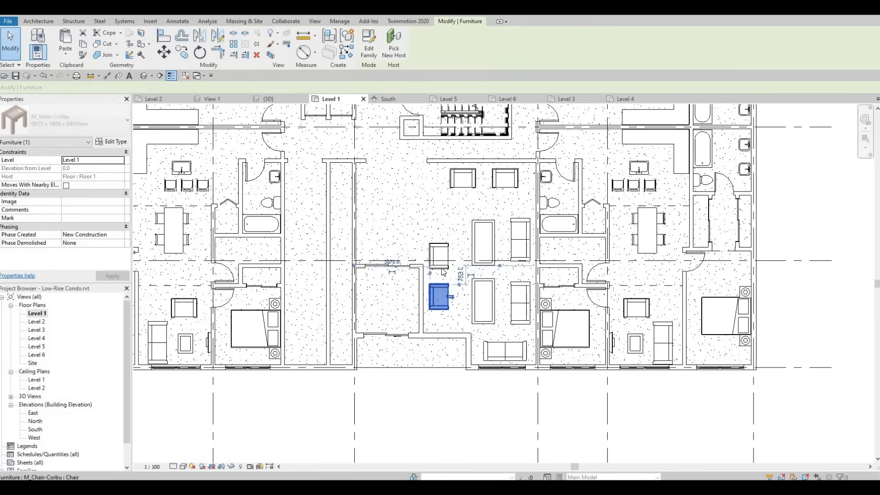
click(439, 256)
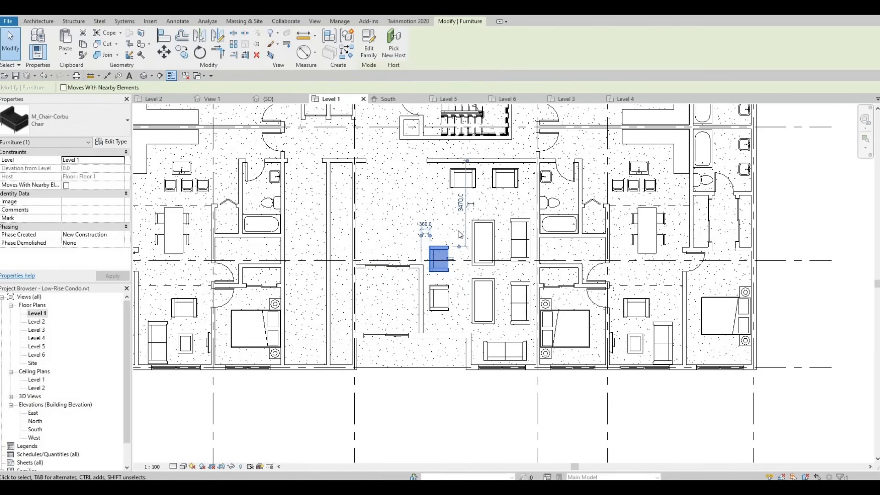
key(Right)
key(Right)
click(446, 302)
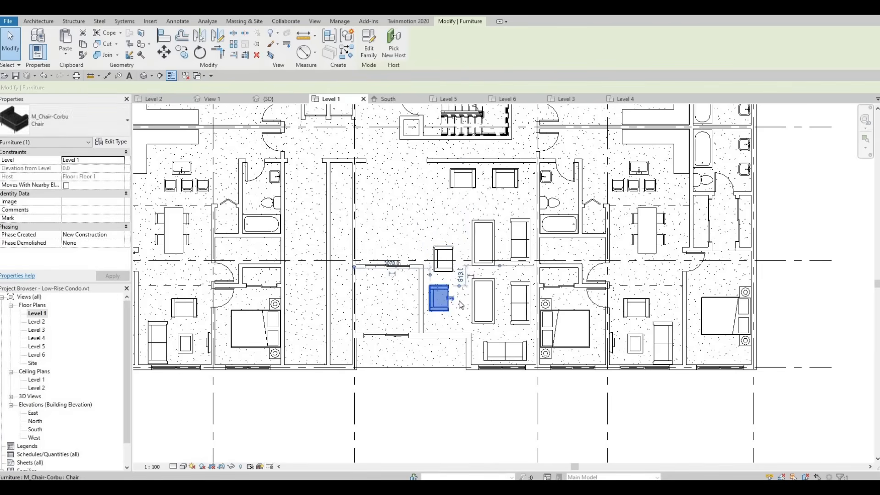
key(Right)
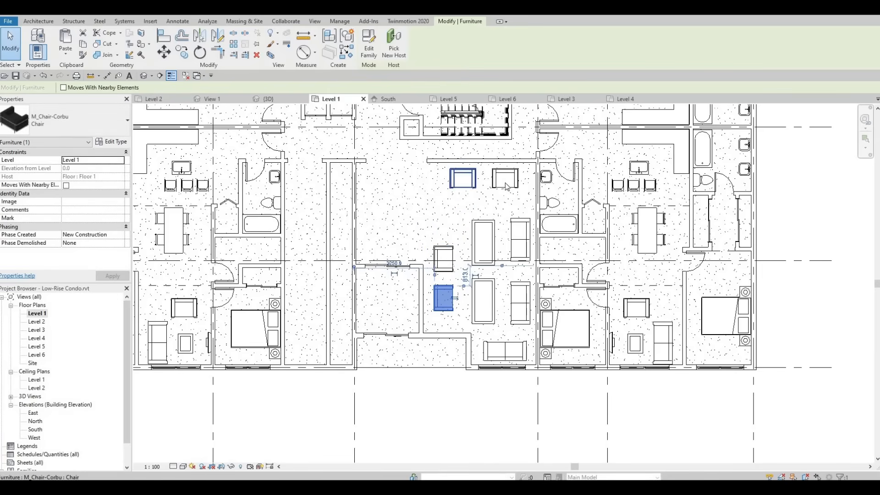
Nudge the right chair near the corridor wall rightward, and move both chairs there slightly down.
click(503, 195)
key(Right)
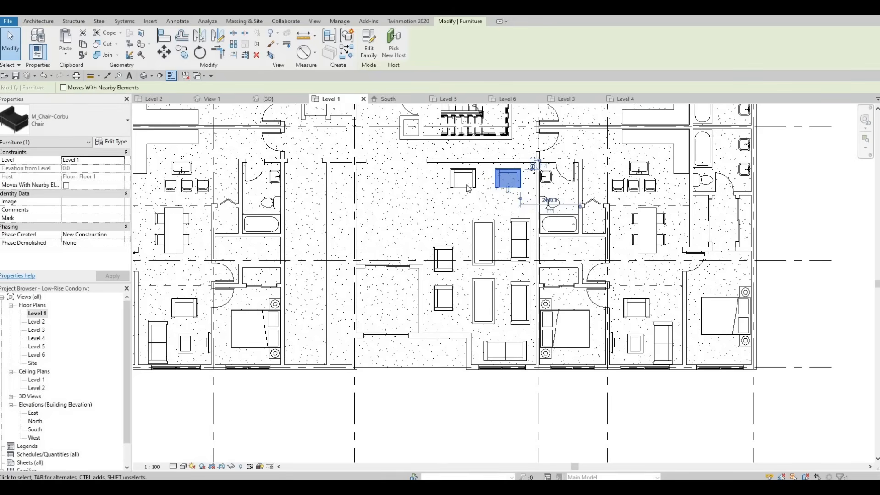
drag(434, 153, 526, 205)
key(Down)
key(Down)
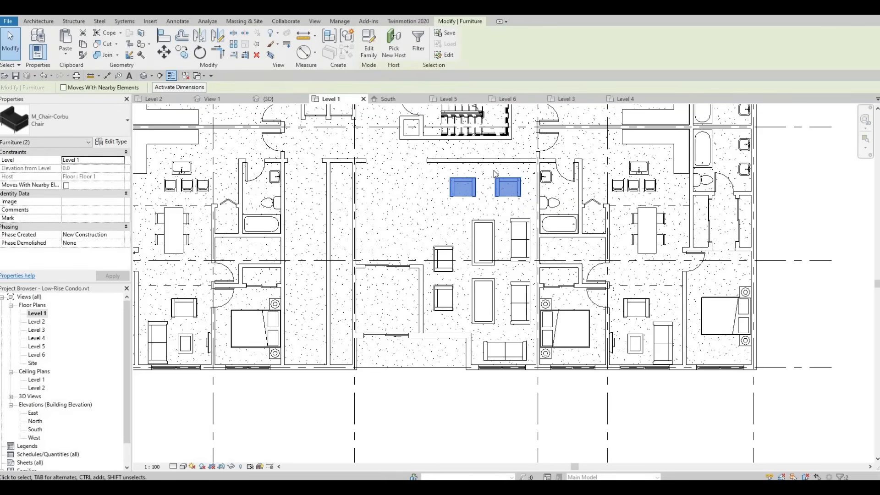
click(528, 211)
Move the right chair near the corridor wall further right and down, in line with the sofas.
click(517, 196)
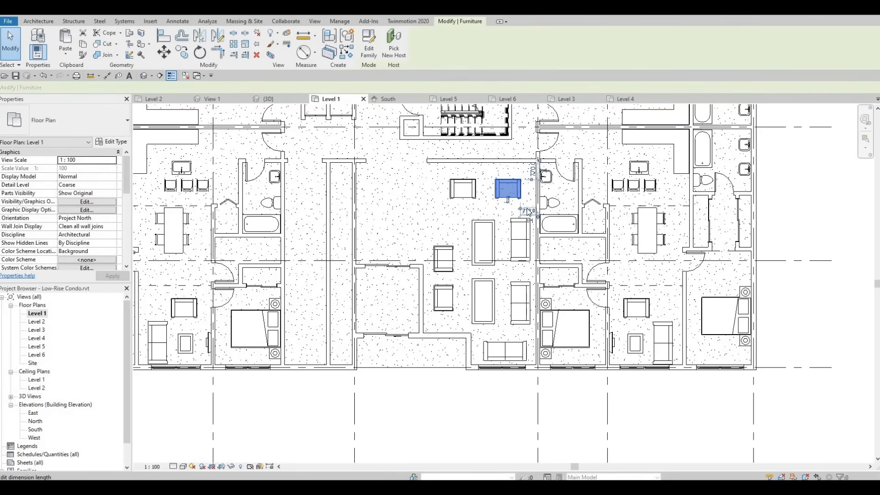
key(Right)
key(Right)
key(Right)
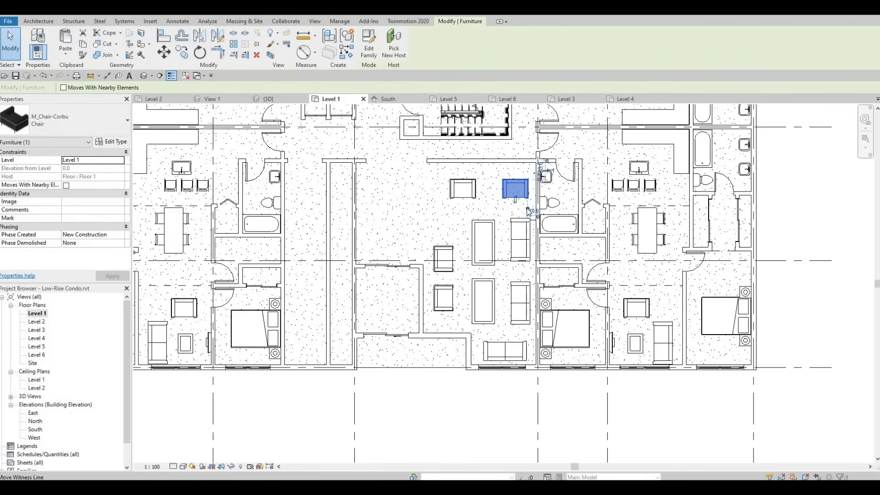
key(Down)
key(Down)
key(Down)
key(Down)
Move the left chair near the corridor wall down toward the upper coffee table.
click(473, 199)
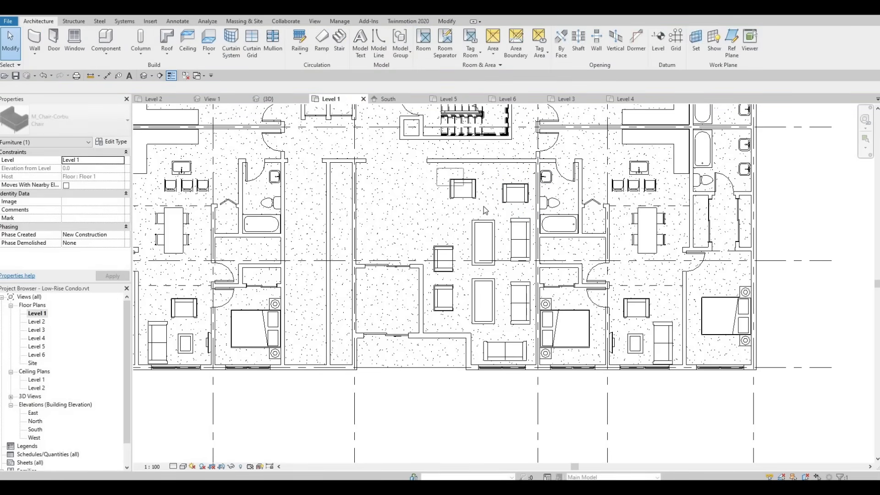
key(Down)
key(Down)
key(Down)
key(Down)
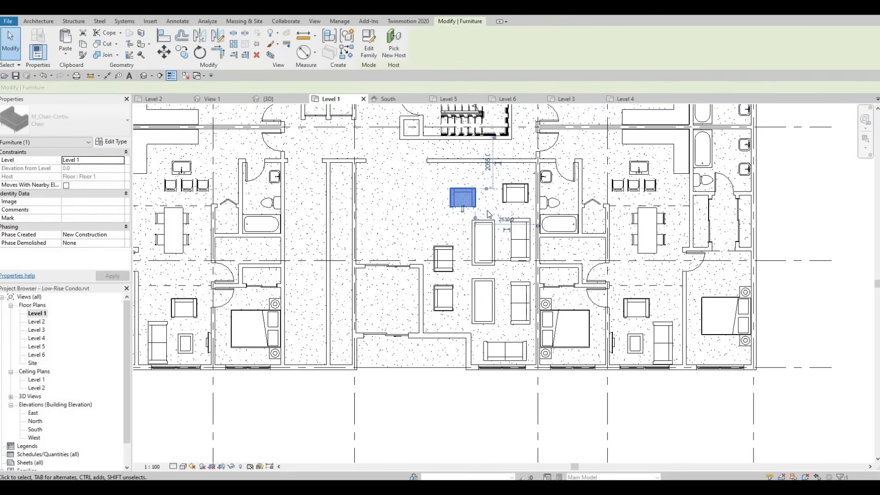
Delete the two chairs near the corridor wall.
key(Delete)
click(509, 202)
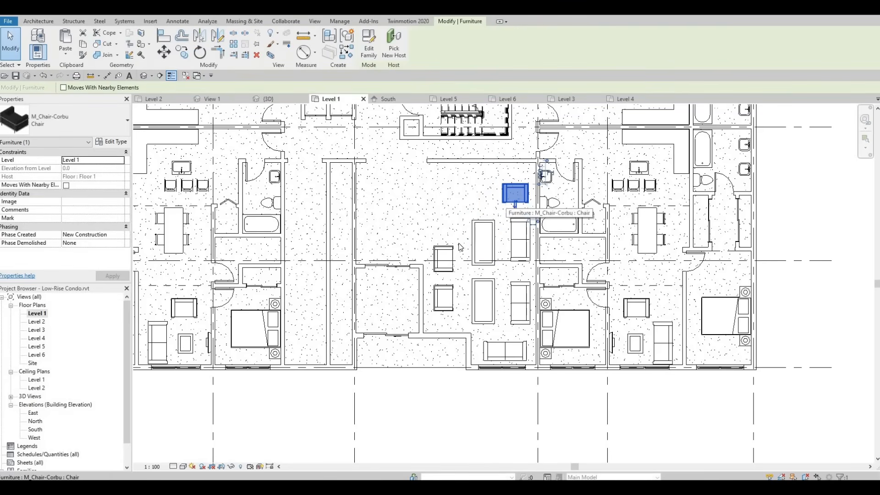
key(Delete)
Copy the upper chair beside the vestibule to a spot directly above it, opposite the upper coffee table.
click(443, 258)
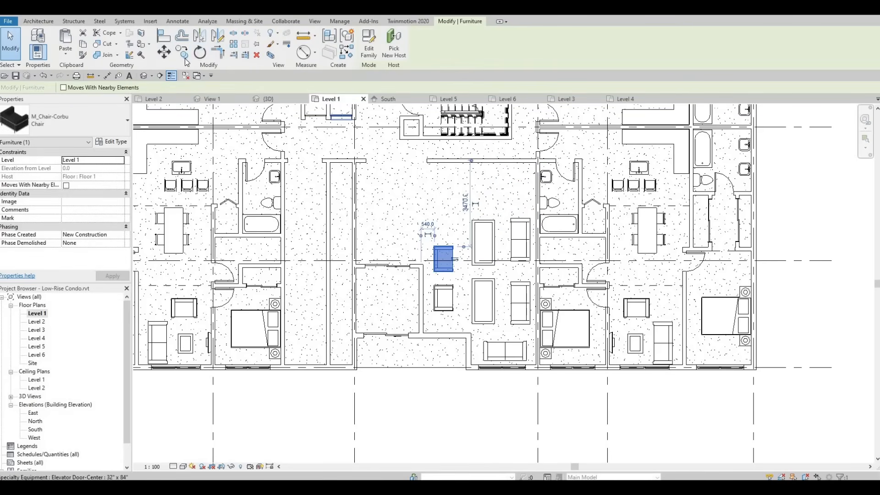
click(392, 205)
key(c)
key(o)
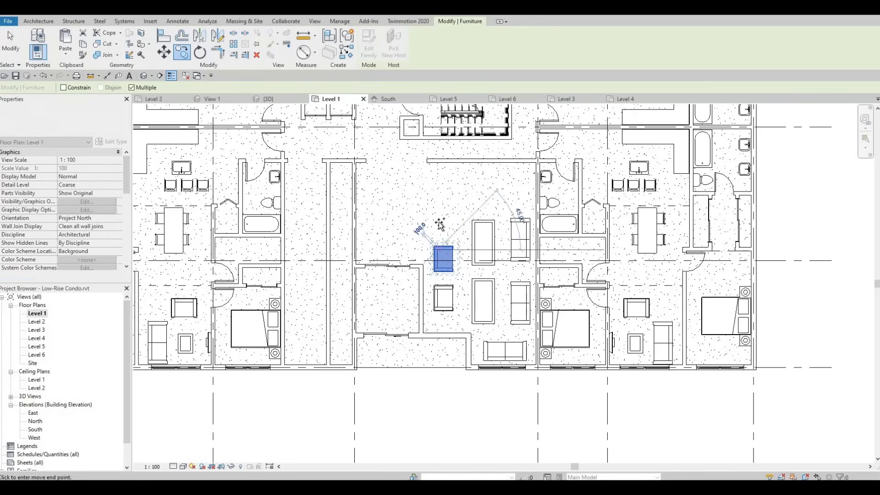
click(448, 270)
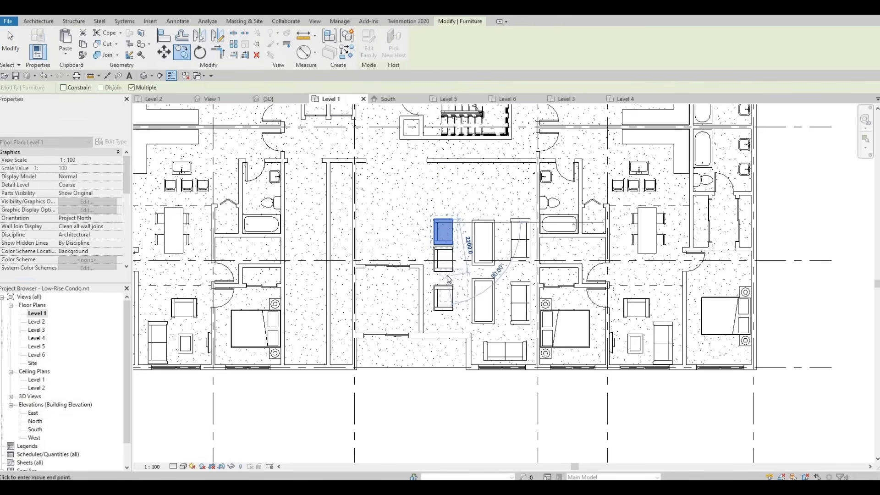
key(Escape)
key(Escape)
Nudge the middle chair of the column down, away from the copied chair.
click(446, 272)
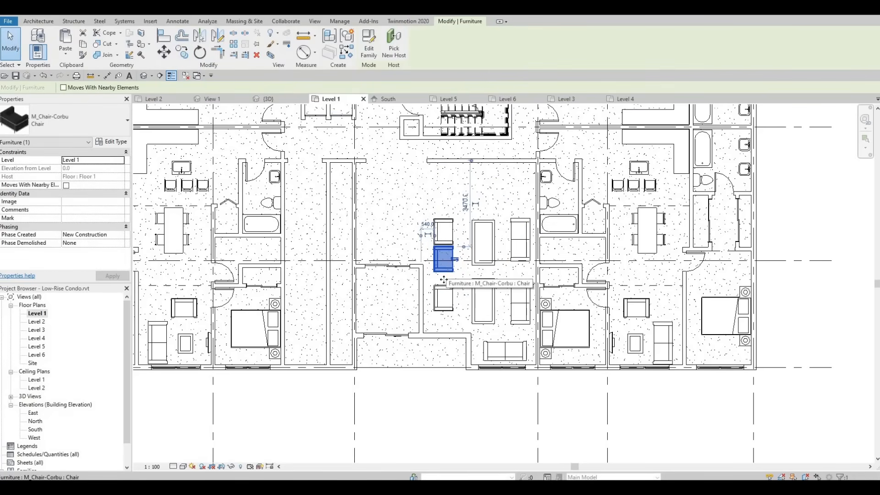
key(Down)
key(Down)
key(Down)
key(Down)
Move the lowest chair of the column down and left toward the vestibule wall.
click(441, 307)
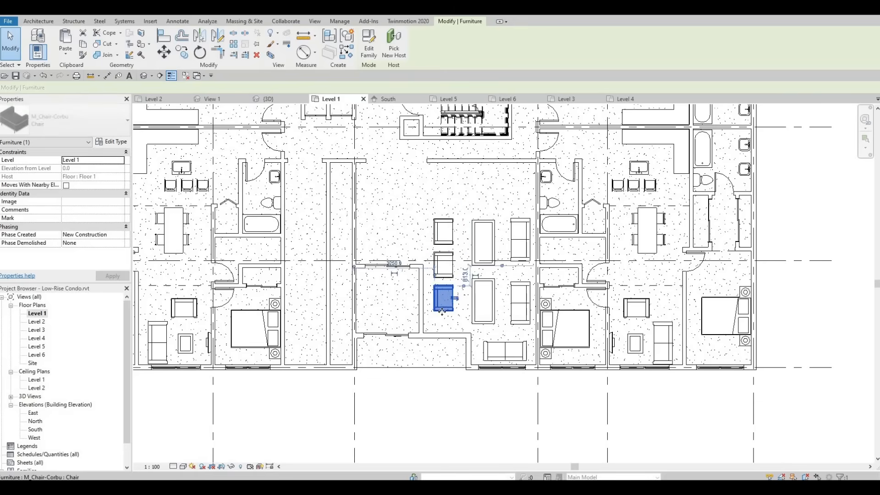
key(Down)
key(Down)
key(Down)
key(Down)
key(Left)
key(Left)
key(Left)
key(Left)
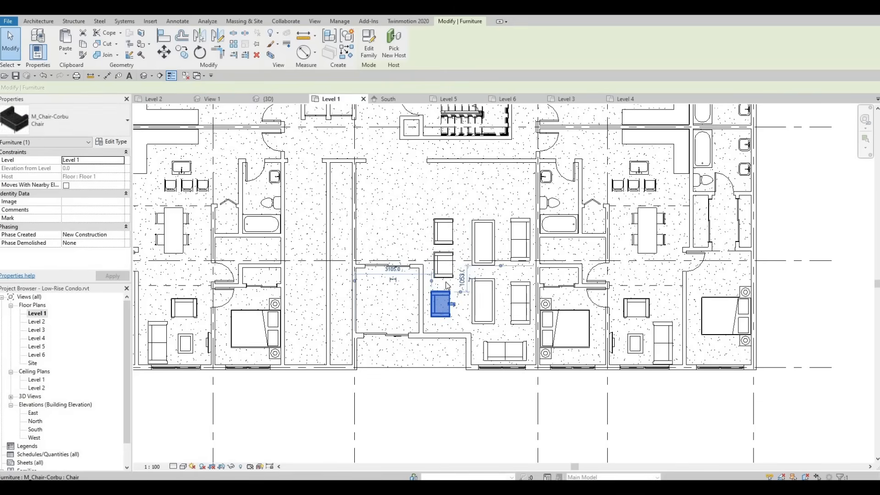
key(Down)
key(Down)
key(Down)
key(Down)
Shift the middle chair of the column down and left, in line with the lowest chair.
click(449, 278)
key(Down)
key(Down)
key(Down)
key(Down)
key(Left)
key(Left)
key(Left)
key(Left)
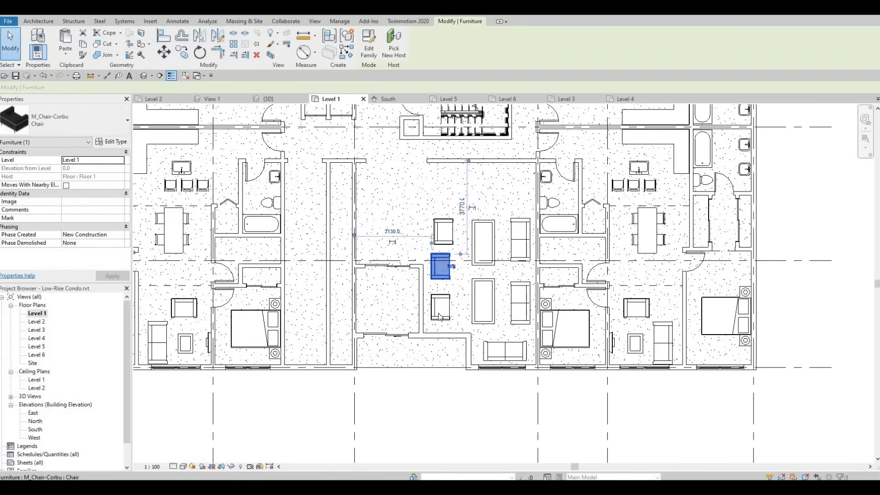
Shift the lowest chair further down and left, closer to the vestibule's side wall.
click(441, 314)
key(Down)
key(Down)
key(Down)
key(Down)
key(Left)
key(Left)
key(Left)
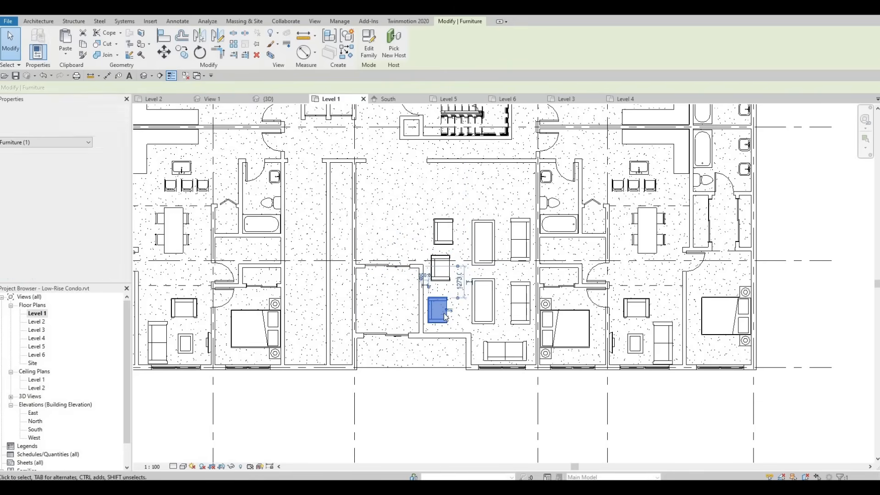
Nudge the lowest chair of the column slightly further down, toward the lounge's lower wall.
key(Down)
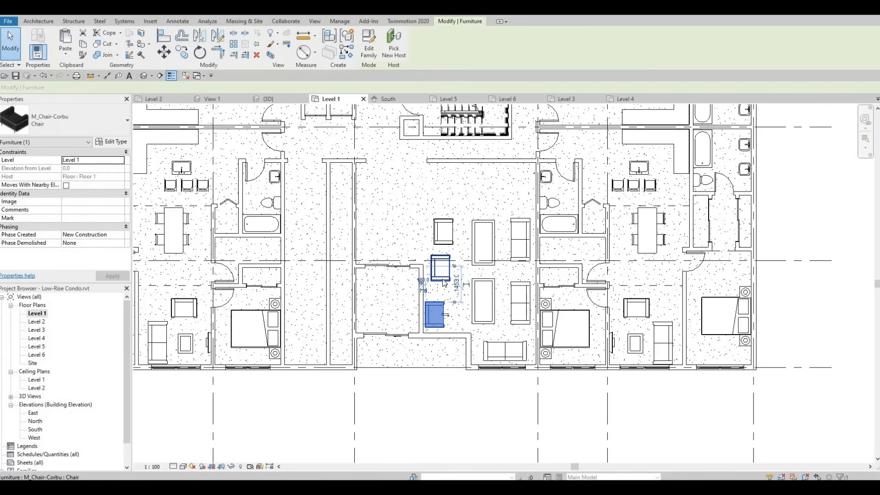
key(Down)
key(Down)
Shift the middle chair down and left so it lines up with the lowest chair beside the vestibule wall.
click(442, 279)
key(Down)
key(Left)
key(Left)
key(Left)
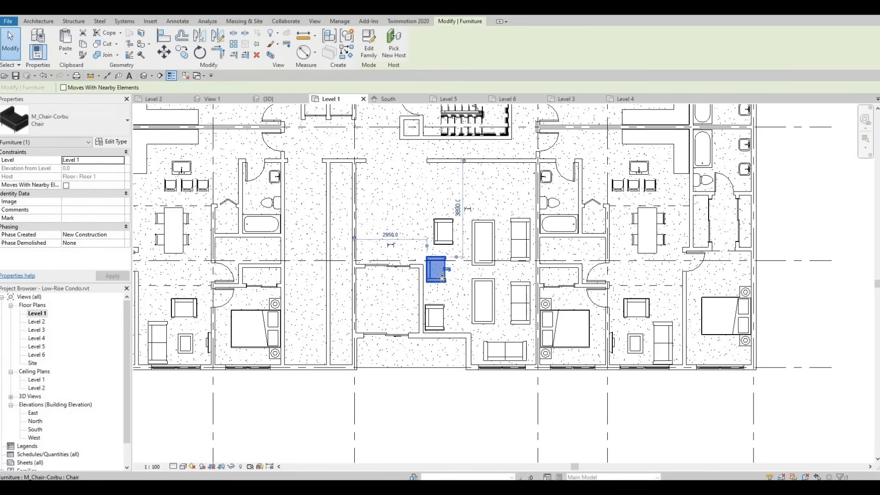
key(Down)
key(Down)
key(Down)
key(Down)
key(Left)
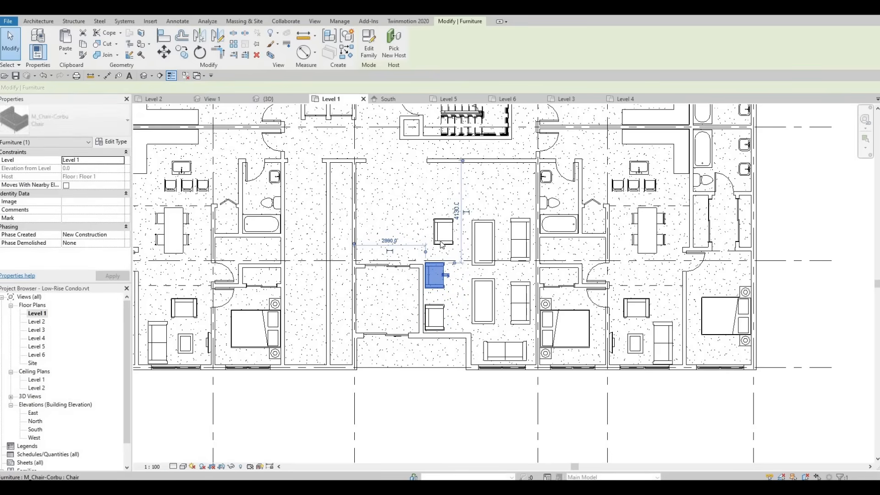
key(Down)
Shift the uppermost chair left and down to align it with the two chairs below at similar spacing.
click(442, 243)
key(Left)
key(Left)
key(Left)
key(Left)
key(Left)
key(Left)
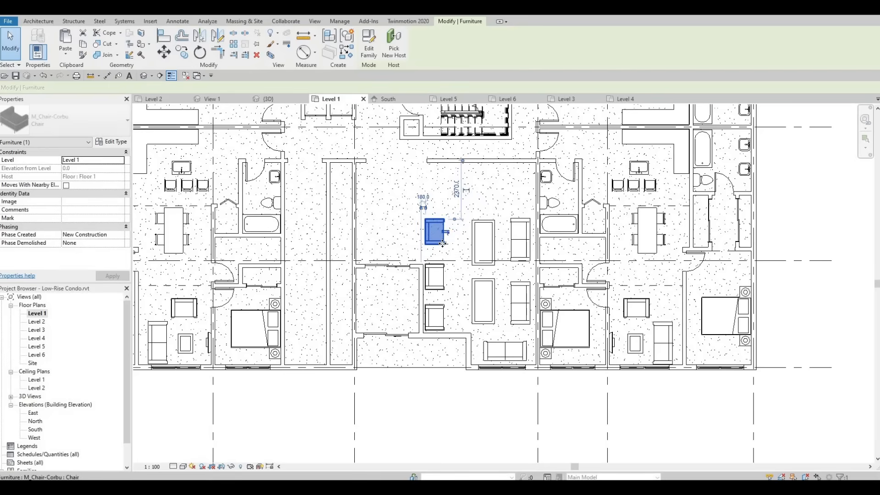
key(Down)
key(Down)
key(Down)
key(Right)
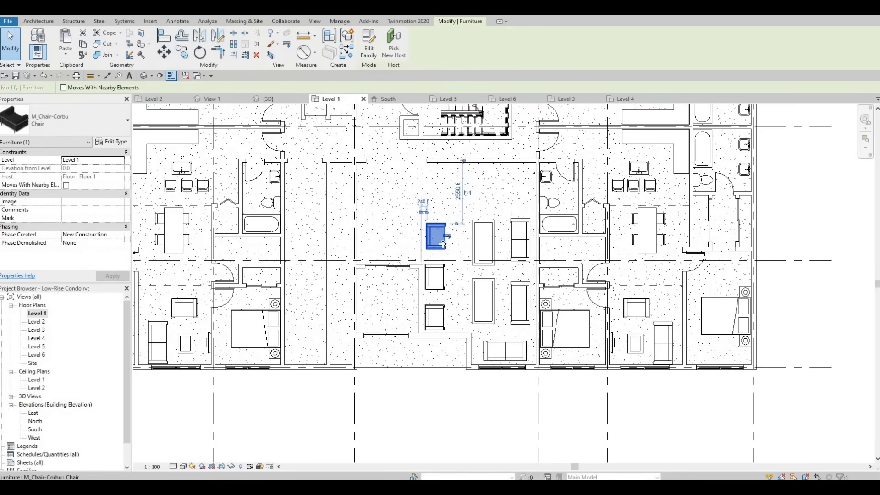
key(Down)
key(Down)
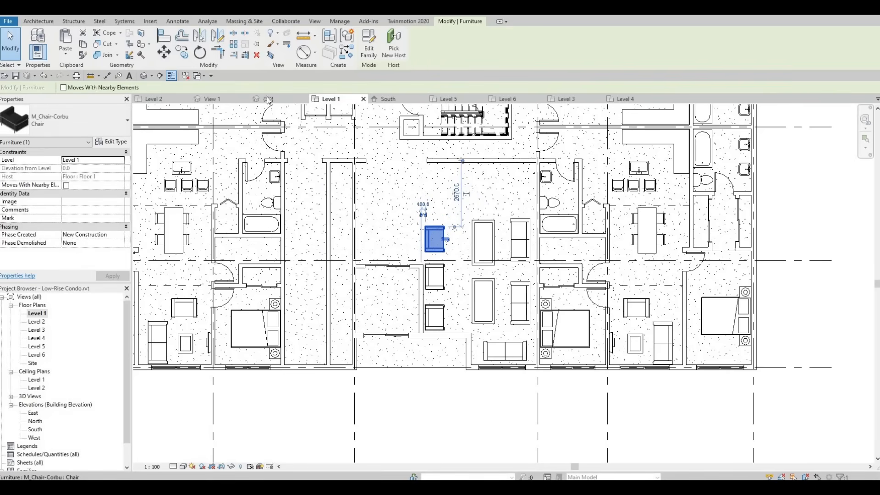
key(Escape)
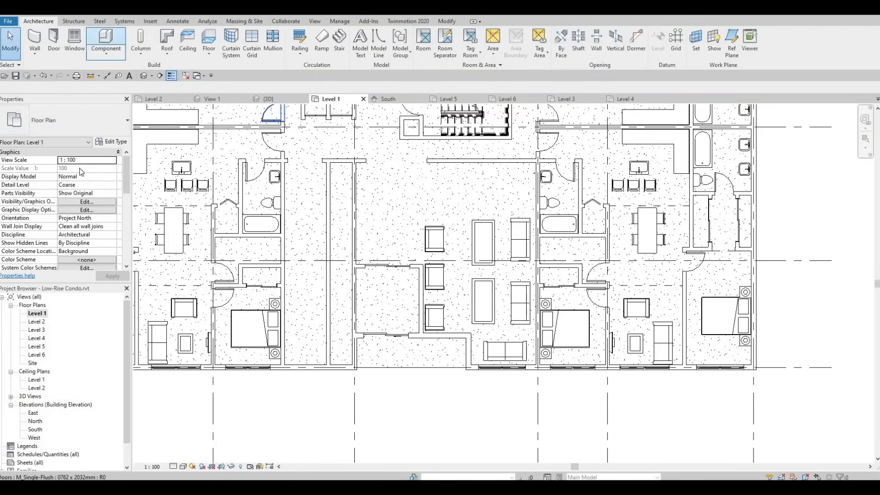
Place an M_Desk component of type 1525 x 762mm Student in the lounge, above the seating area.
key(c)
key(m)
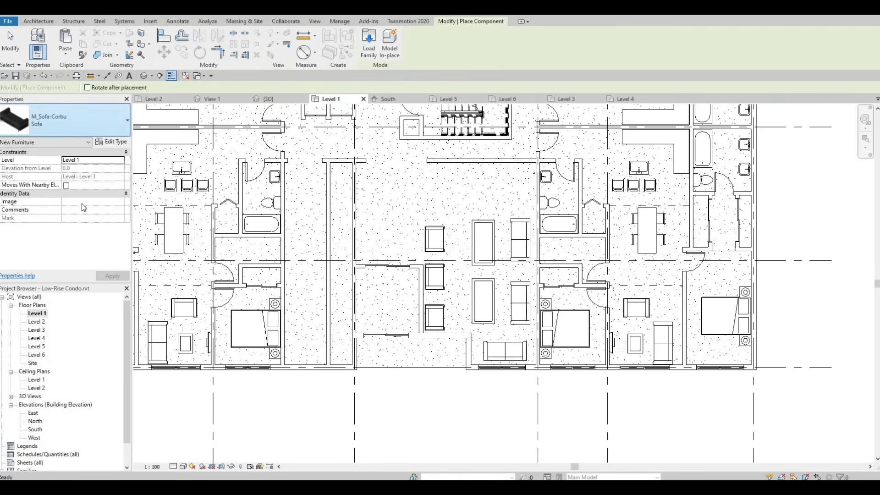
click(82, 121)
scroll(79, 209, up, 12)
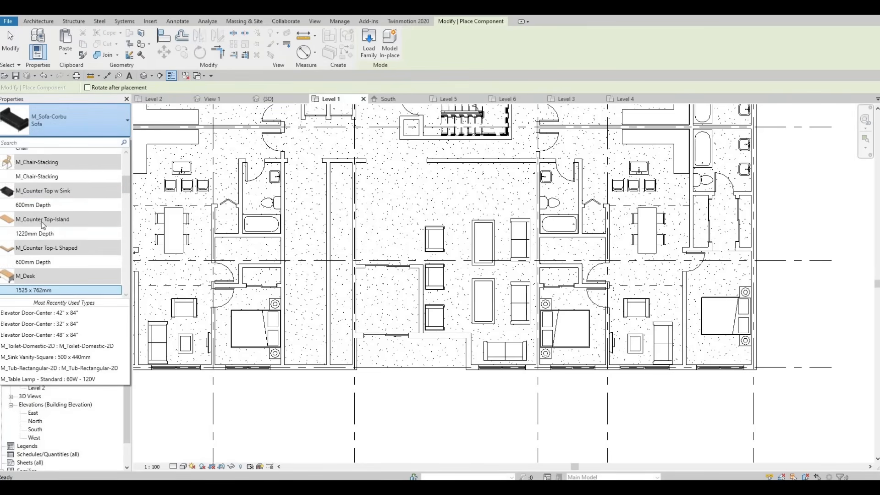
scroll(42, 224, down, 3)
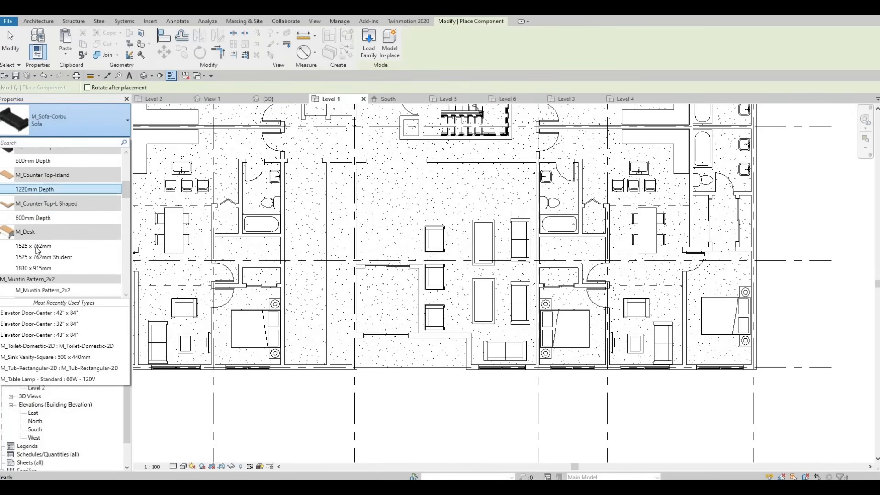
click(355, 191)
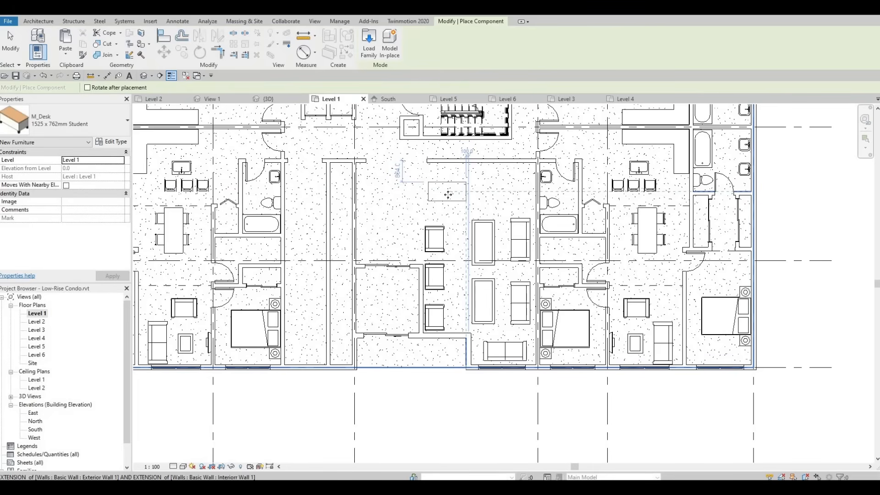
click(444, 208)
key(Escape)
key(Escape)
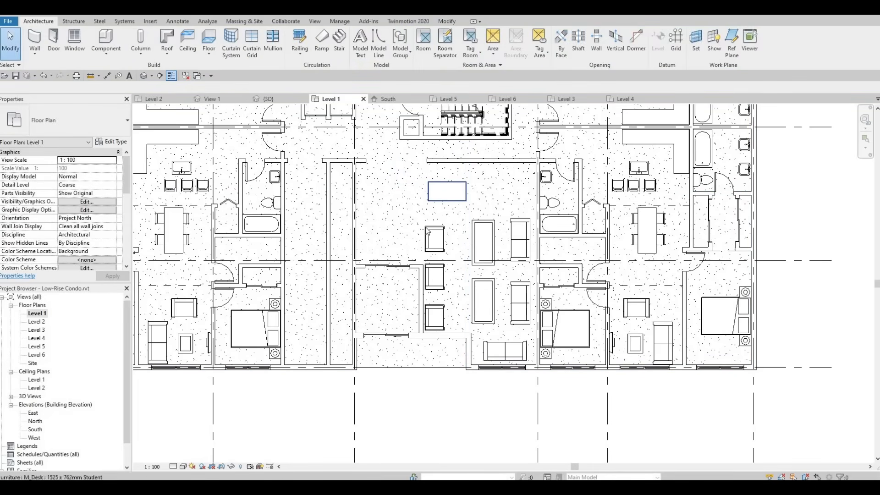
Nudge the upper coffee table and the upper sofa down, closer to the pair below them.
click(429, 231)
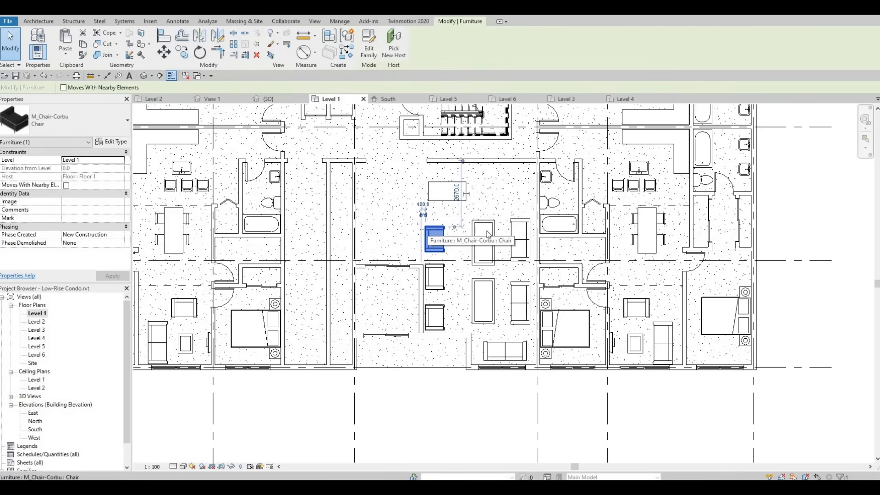
click(504, 245)
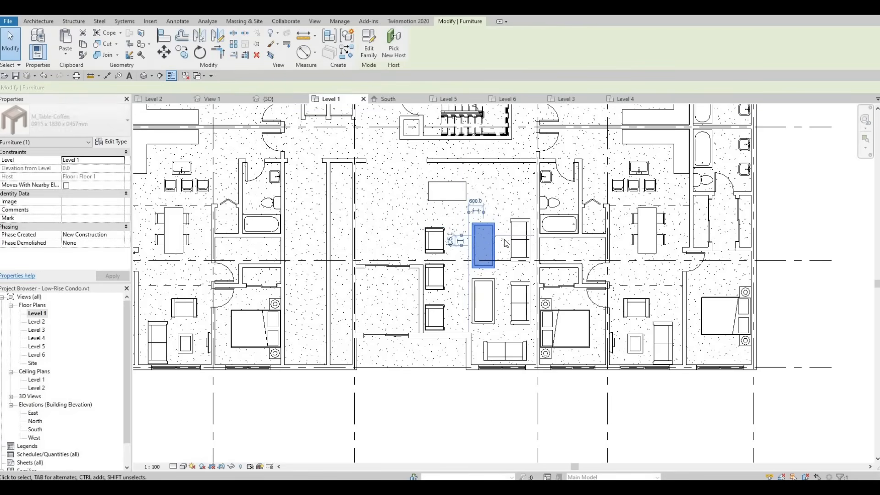
click(527, 238)
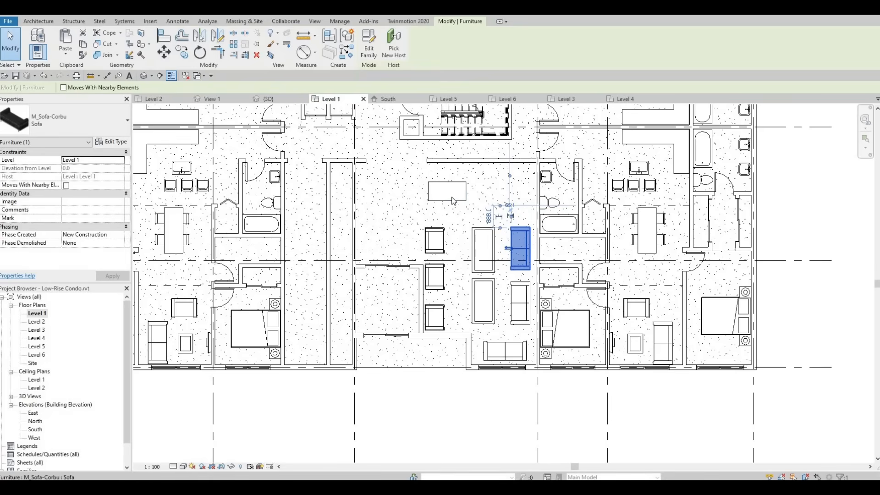
key(Escape)
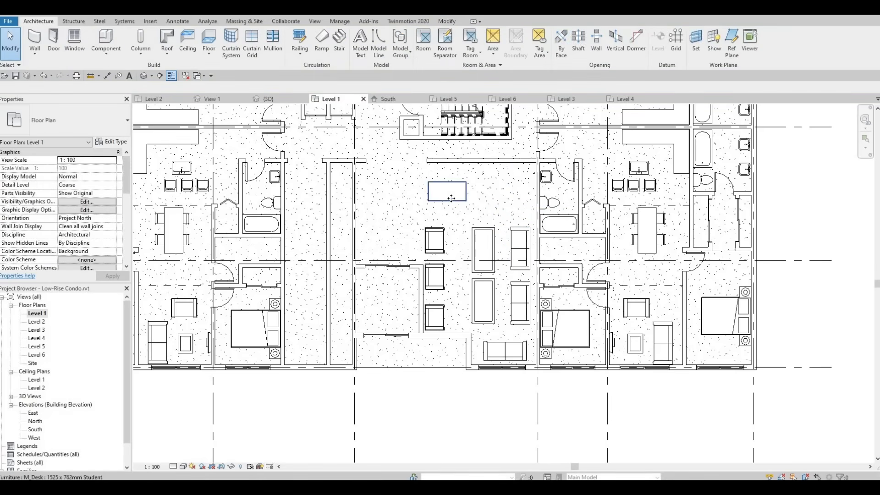
Nudge the desk slightly right and up, toward the lounge's upper wall.
click(451, 198)
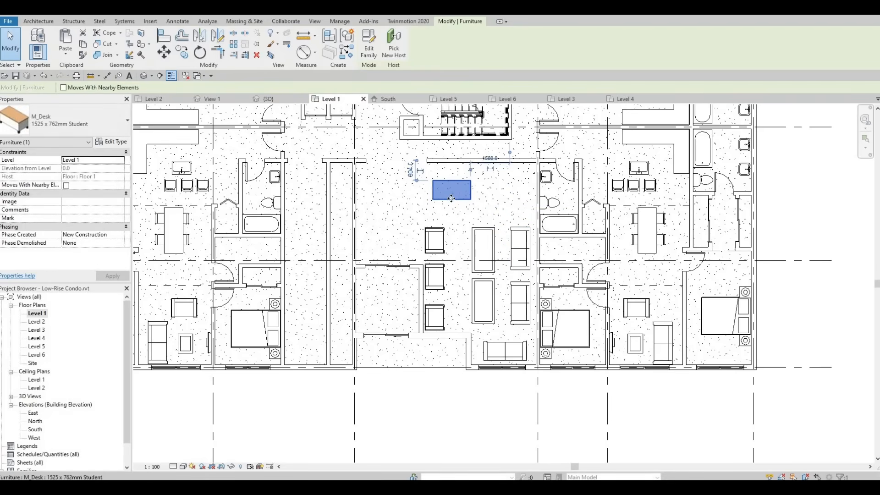
key(Left)
key(Up)
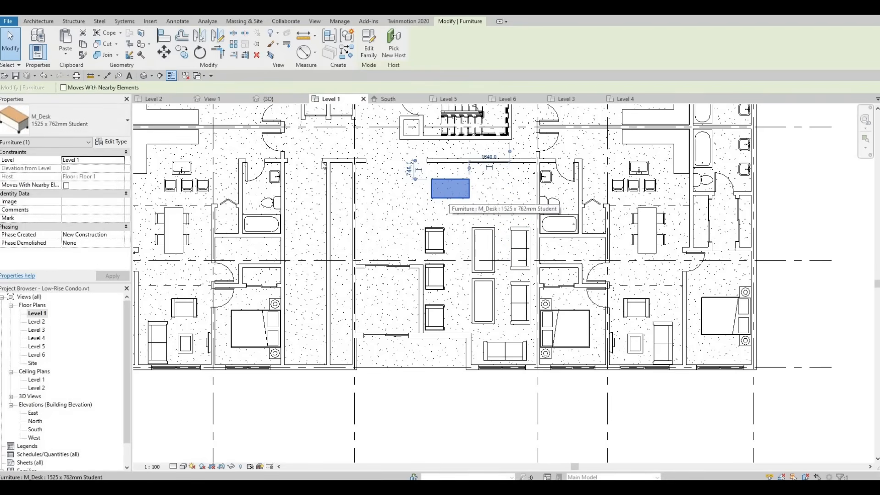
key(Down)
Copy the desk horizontally to the right by about 1700 mm.
key(c)
key(o)
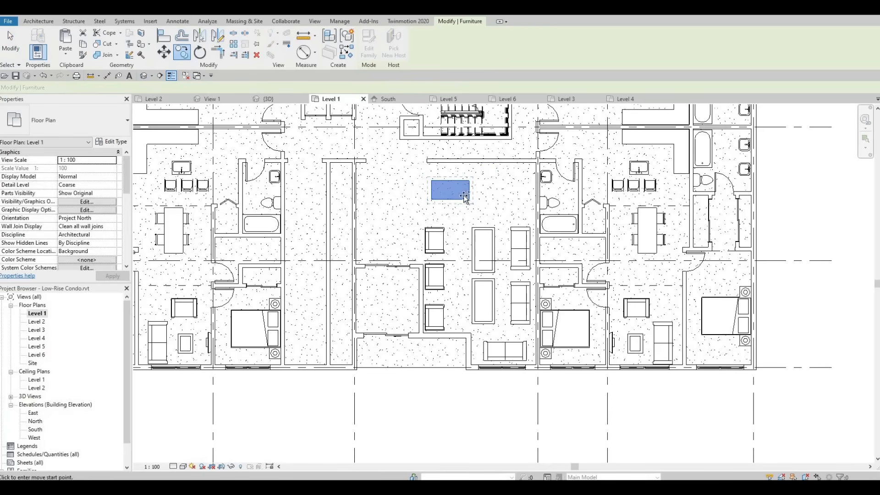
click(463, 193)
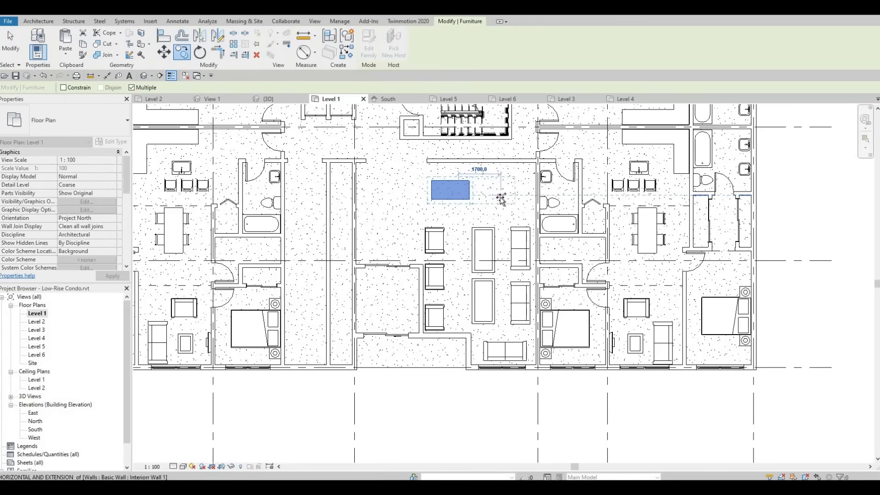
click(501, 198)
key(Escape)
Shift the copied desk left until it sits end to end with the original desk.
click(485, 199)
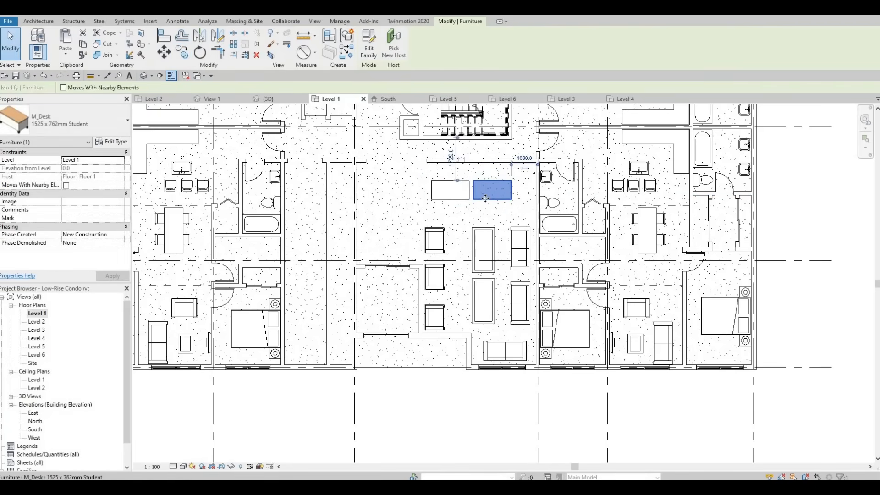
key(Left)
key(Left)
key(Left)
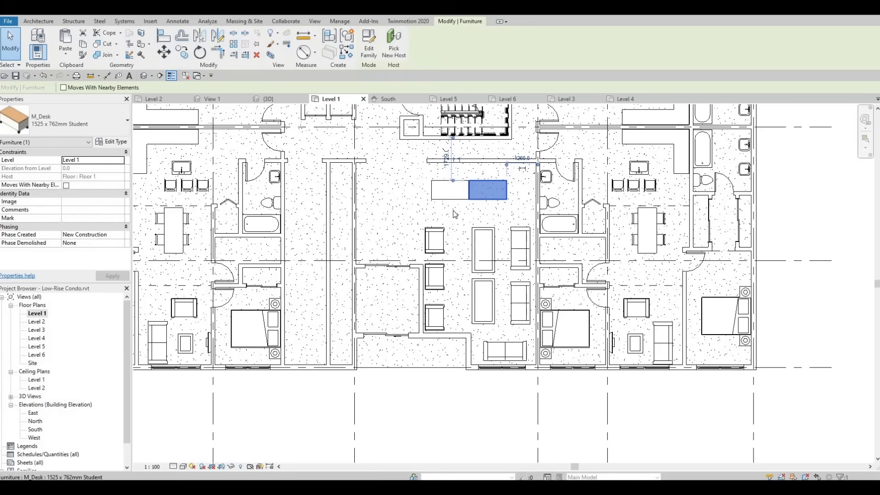
key(Escape)
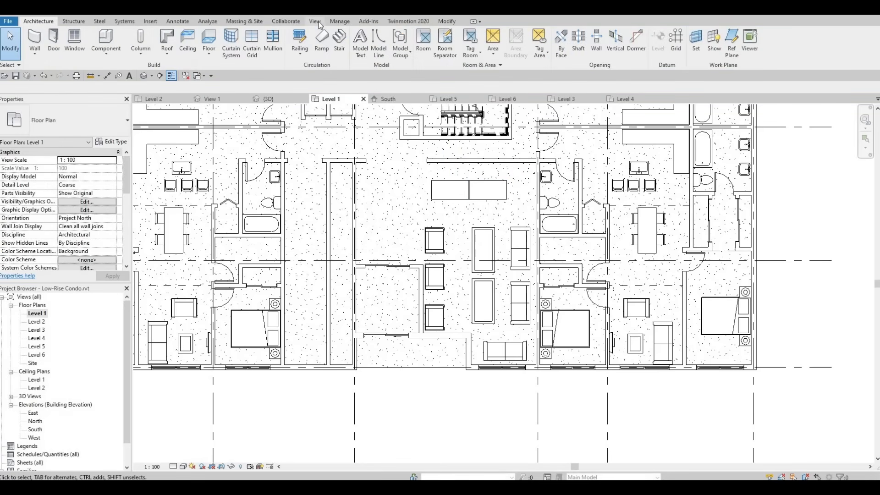
Load the M_Chair-Task (Arms).rfa family from the Canada library's Furniture > Seating folder.
click(375, 44)
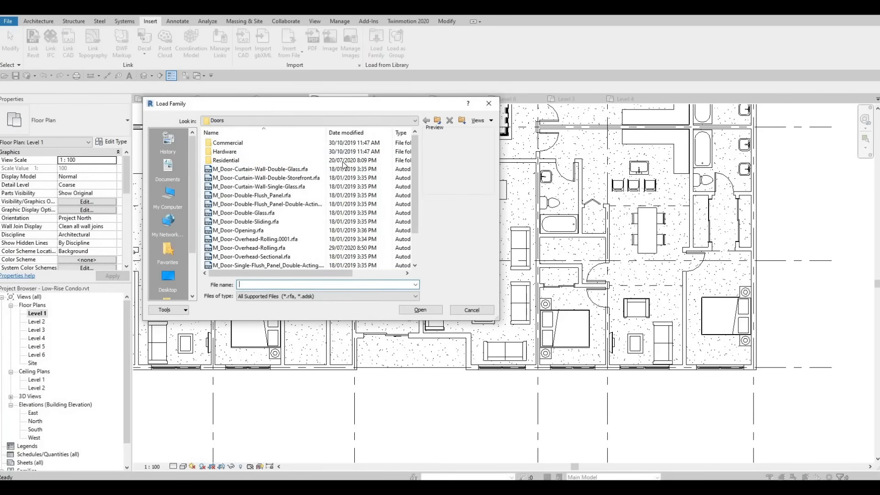
click(275, 120)
scroll(271, 184, up, 1)
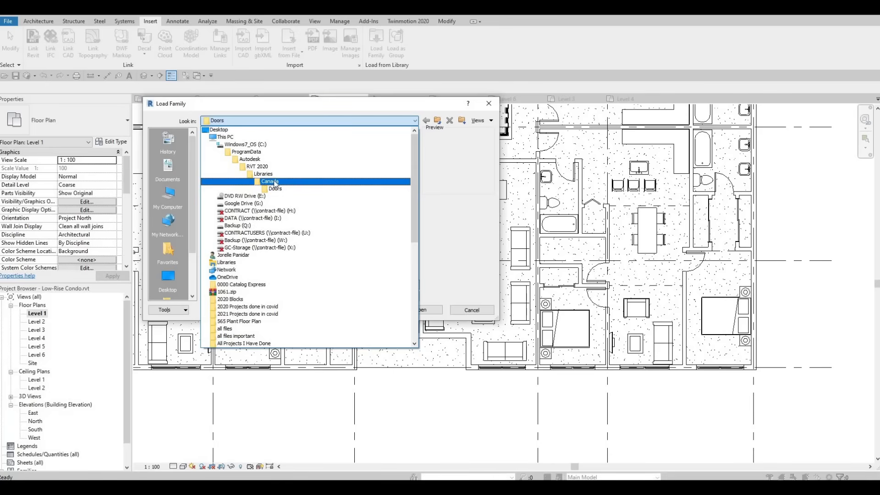
click(275, 181)
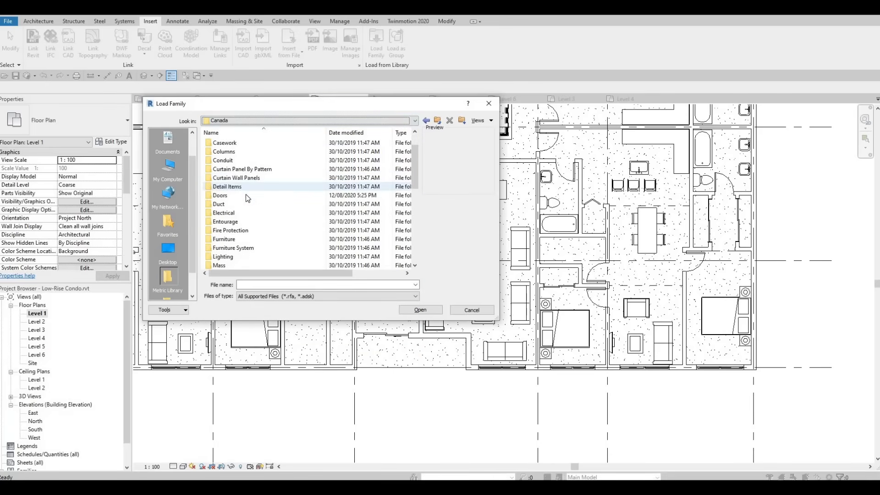
scroll(242, 203, down, 1)
double_click(236, 212)
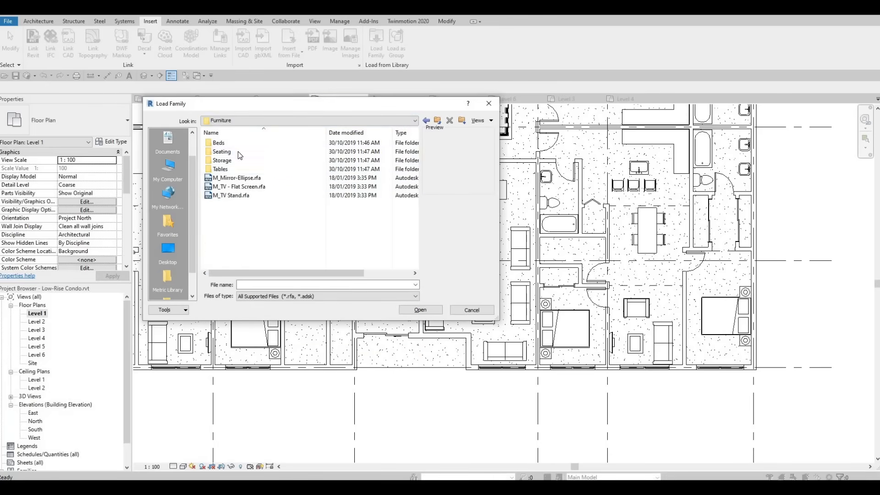
double_click(238, 151)
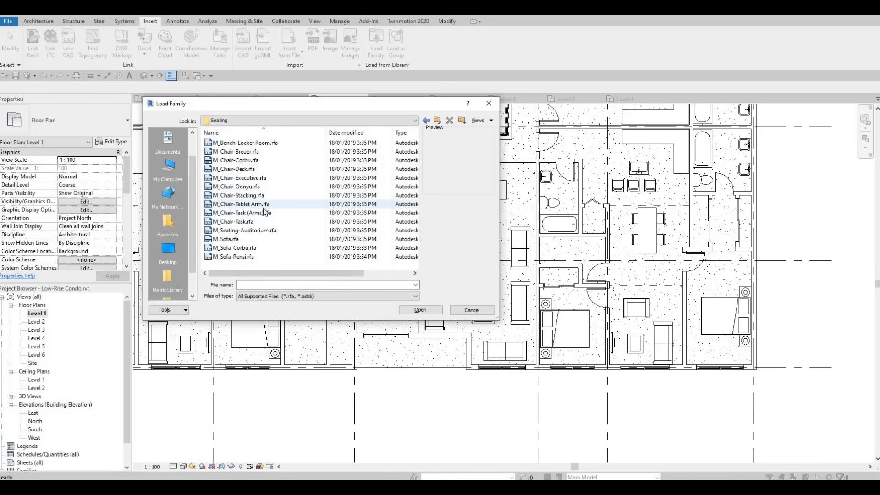
click(264, 205)
click(265, 213)
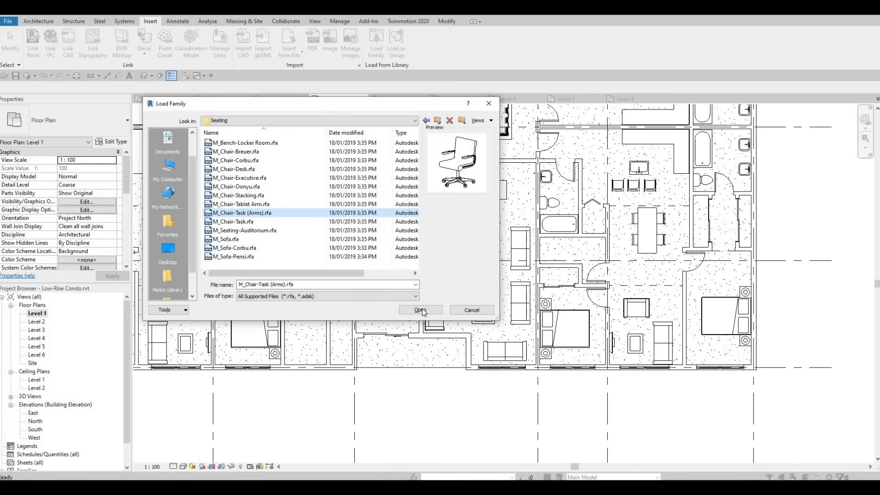
click(420, 309)
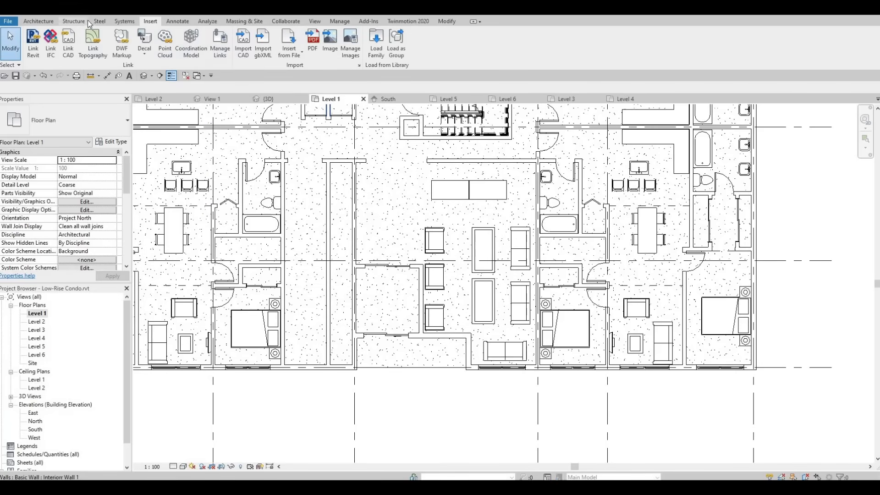
Place two M_Chair-Task (Arms) chairs between the desks and the upper wall, one centred on each desk.
click(45, 22)
click(106, 41)
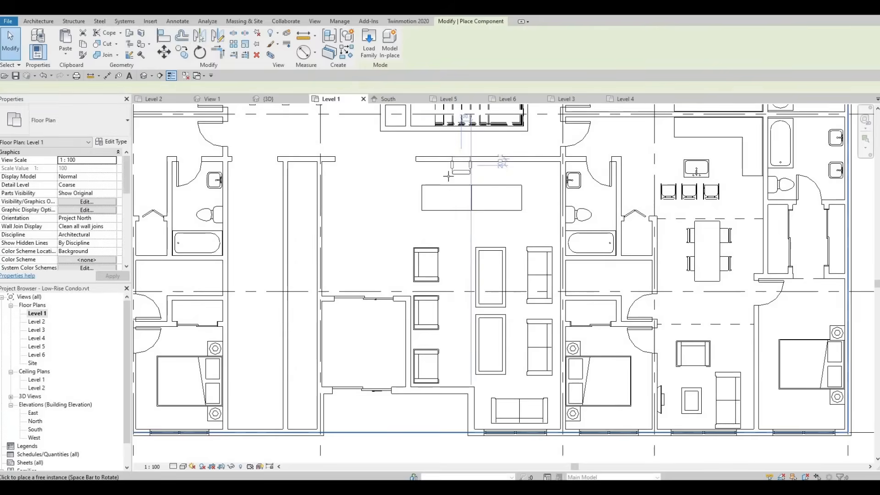
scroll(456, 168, up, 2)
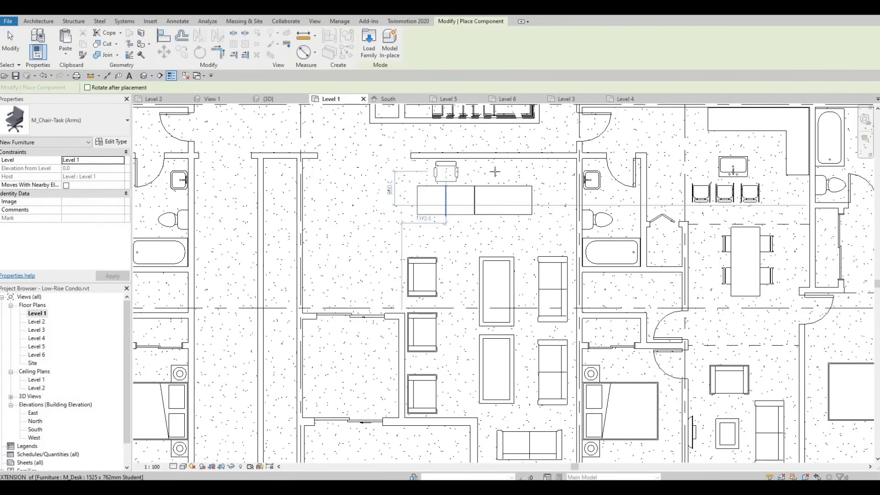
click(445, 171)
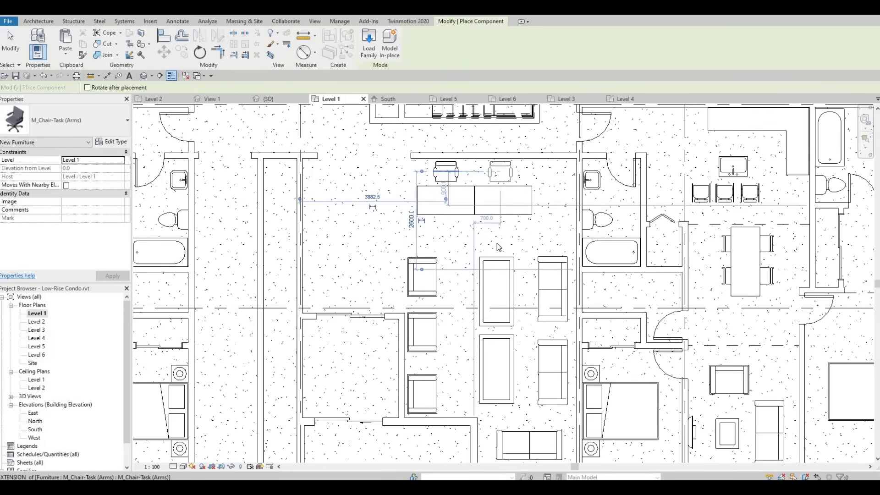
key(Escape)
key(Escape)
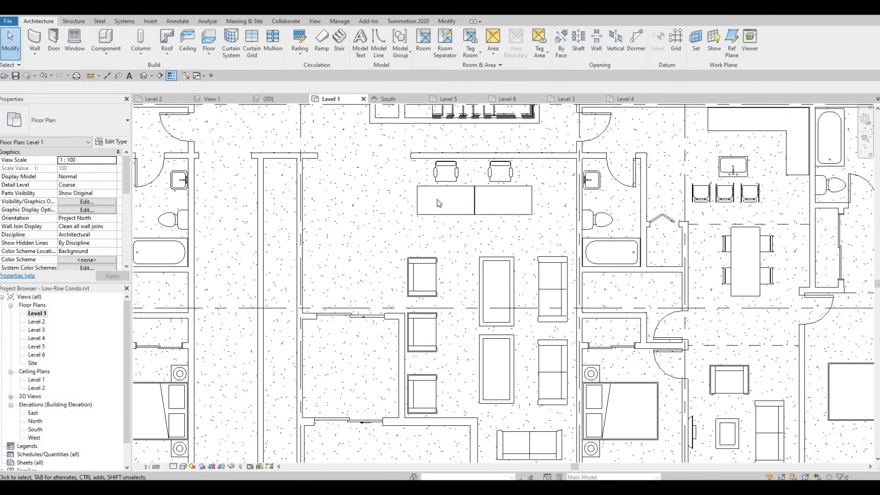
Move both desks together slightly down, away from the task chairs.
drag(435, 199, 435, 200)
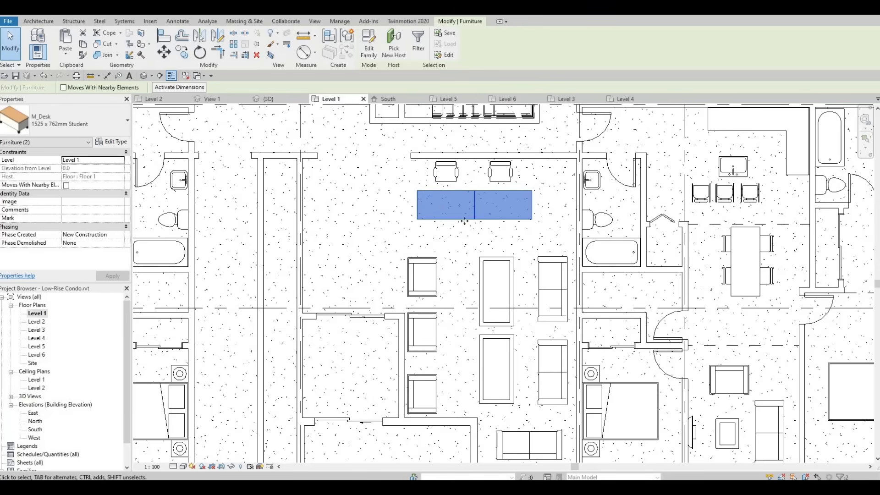
Fine-tune the position of both desks, shifting them down and nudging them slightly back toward the task chairs.
drag(444, 205, 444, 211)
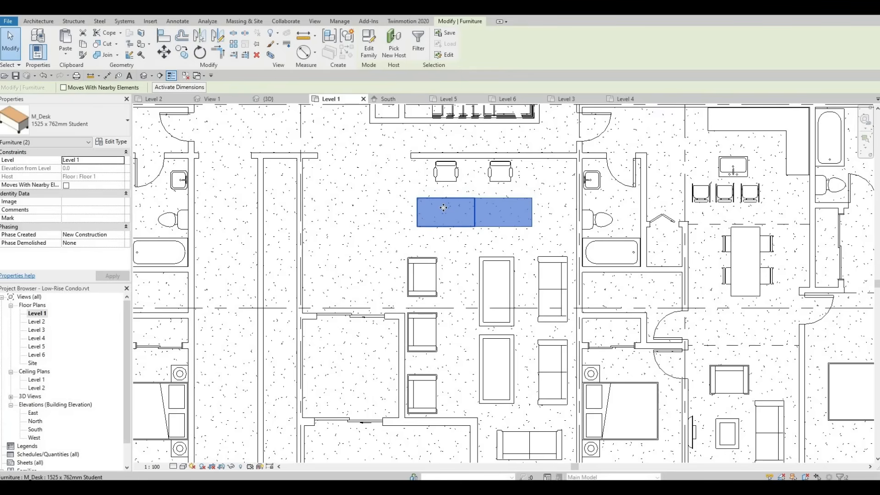
key(Escape)
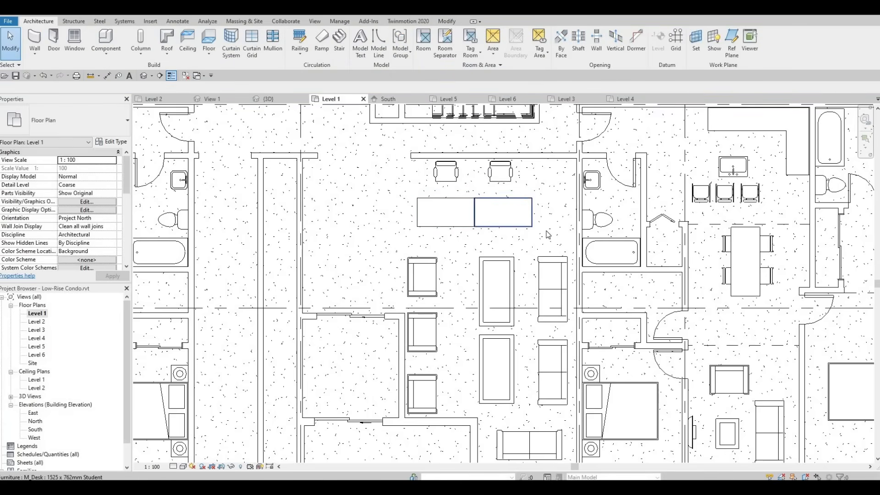
drag(403, 204, 404, 205)
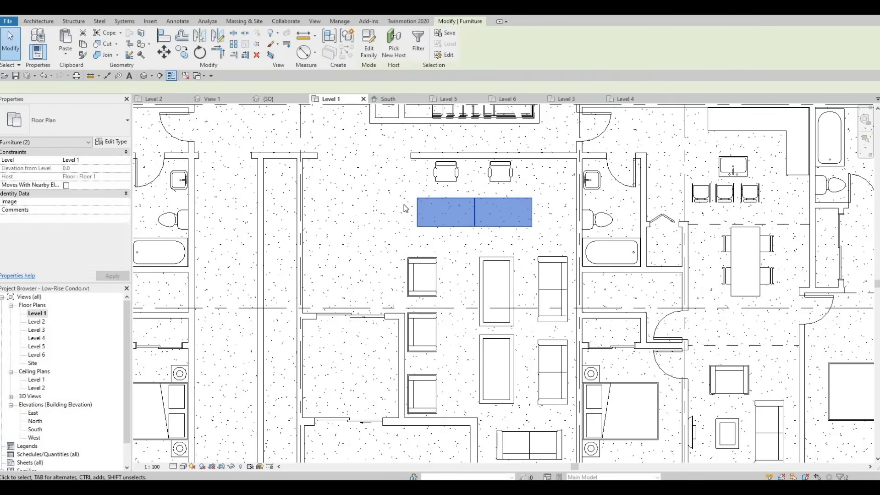
key(Up)
key(Escape)
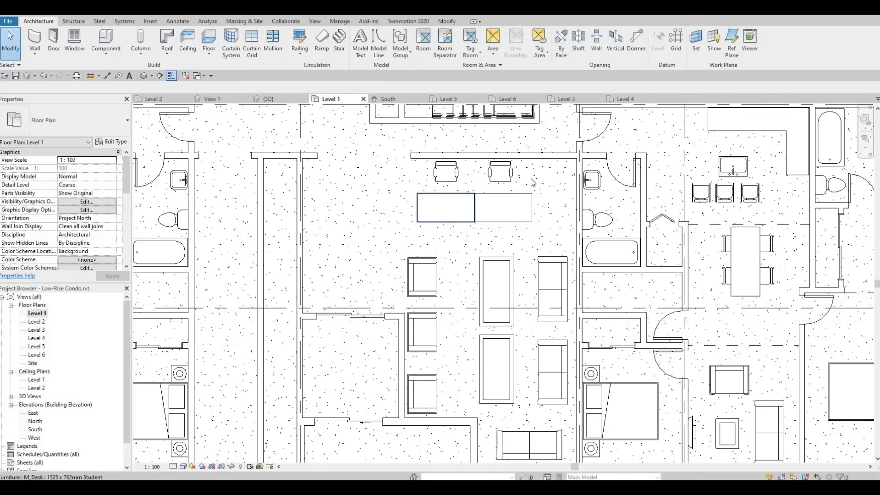
Move both task chairs down together until they sit close against the desks.
middle_drag(435, 165, 436, 163)
drag(518, 165, 436, 163)
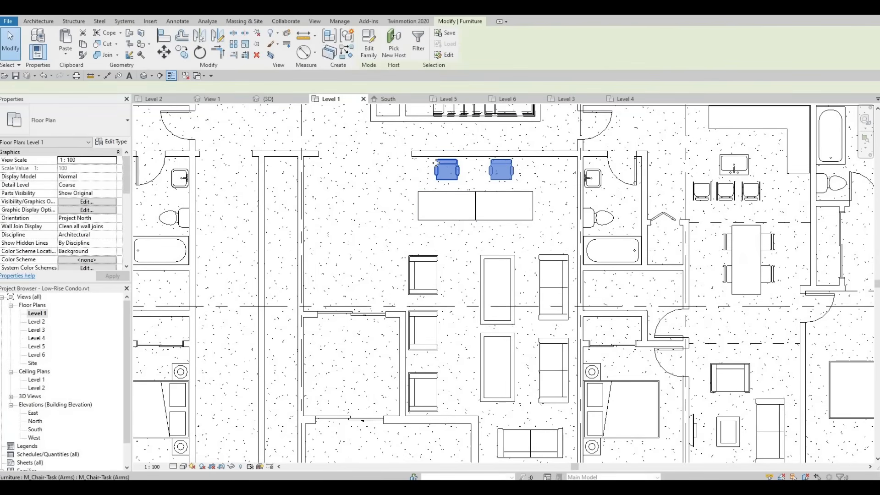
key(Down)
key(Down)
key(Down)
key(Down)
key(Down)
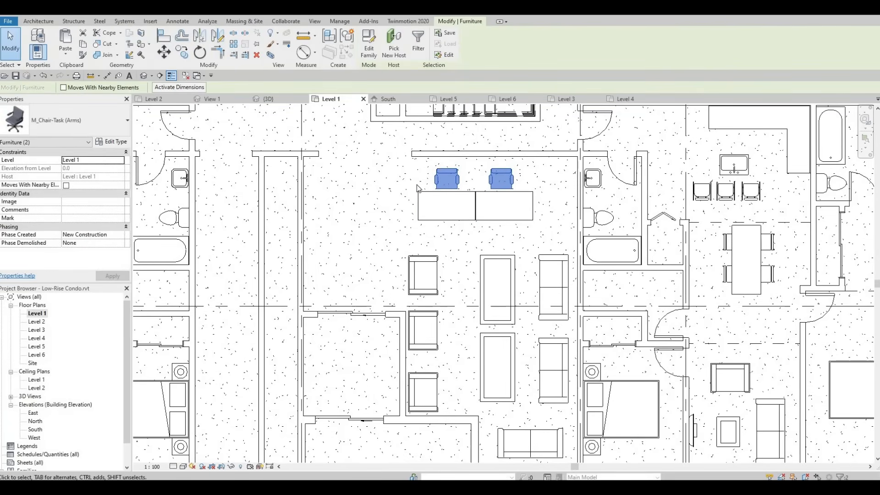
key(Escape)
key(Escape)
Narrow the rectangular wall opening beside the reception desks to about 2.1 m by pulling in its right edge.
middle_drag(426, 155, 428, 156)
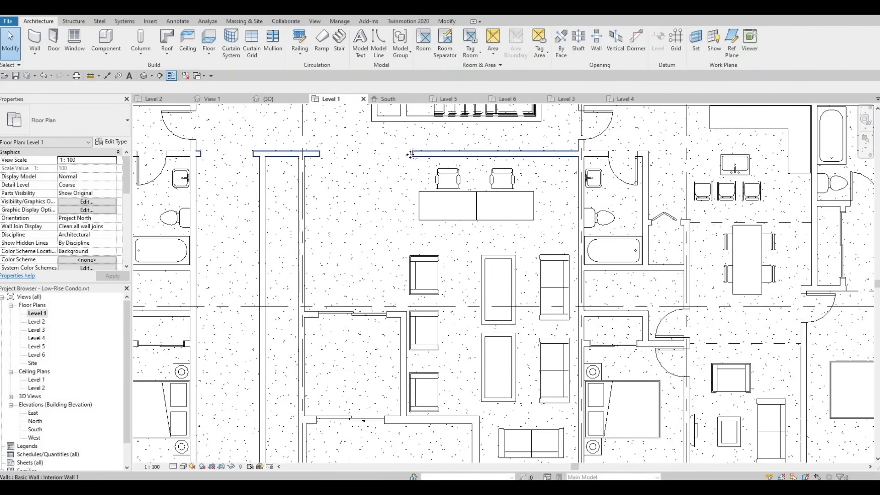
click(410, 155)
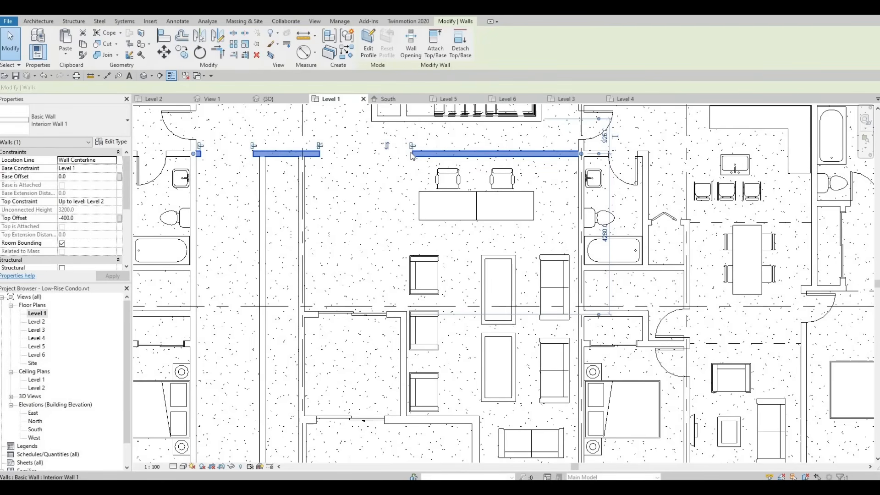
key(Escape)
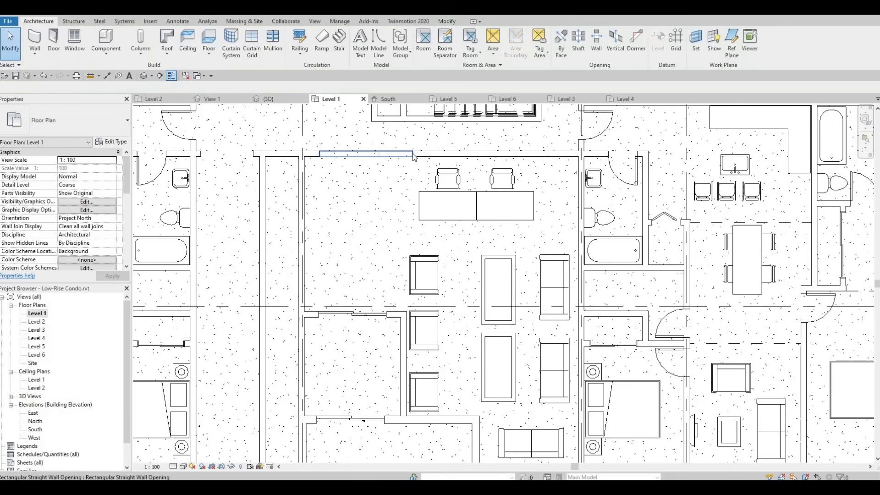
click(415, 155)
drag(399, 156, 397, 157)
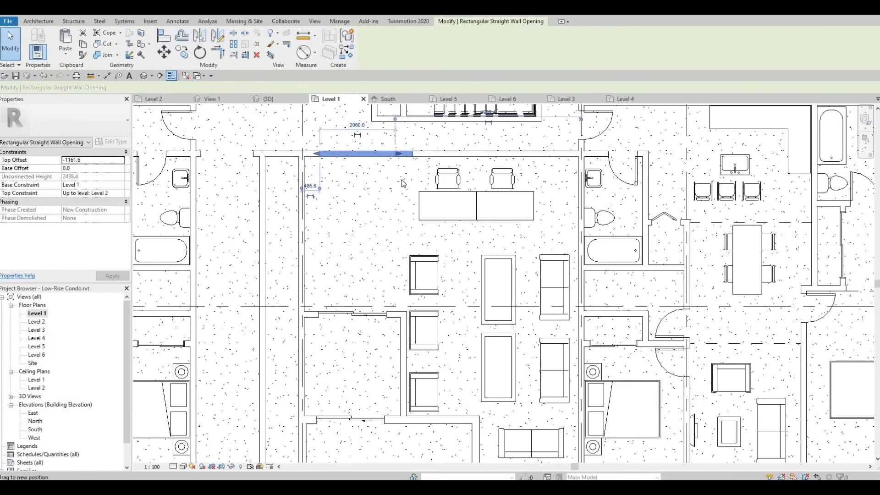
key(Escape)
Delete the curtain wall window and the M_Door-Double-Sliding door from the recessed exterior wall of the large upper room.
middle_drag(408, 259, 462, 308)
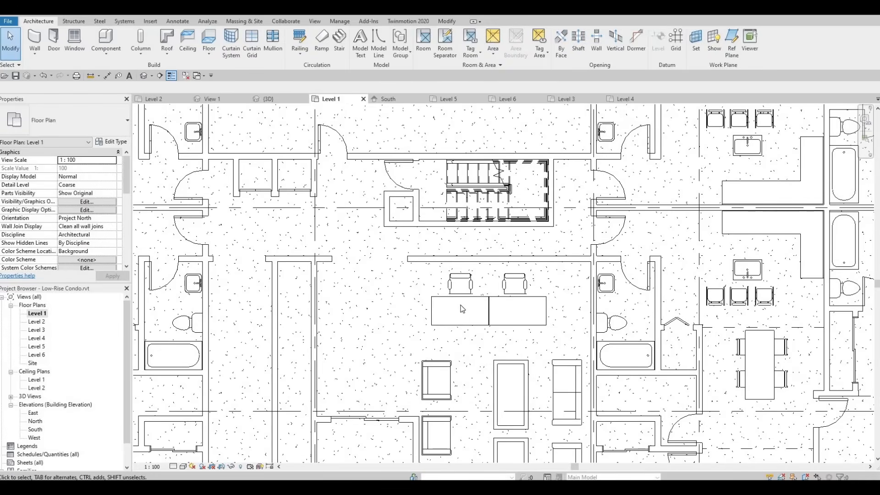
scroll(462, 309, down, 6)
middle_drag(417, 266, 435, 326)
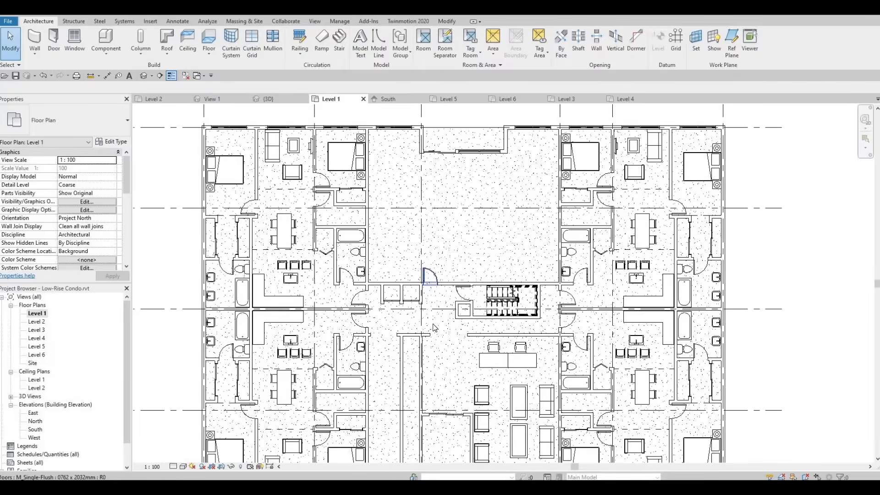
scroll(465, 339, up, 4)
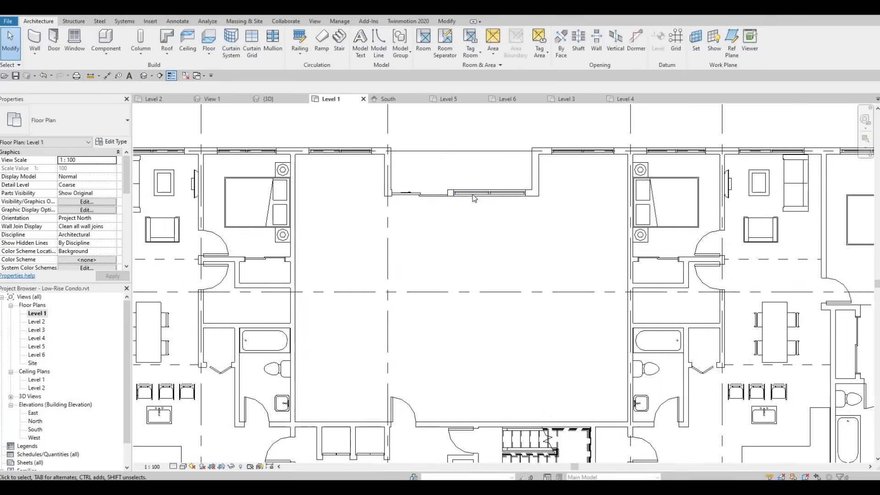
click(471, 194)
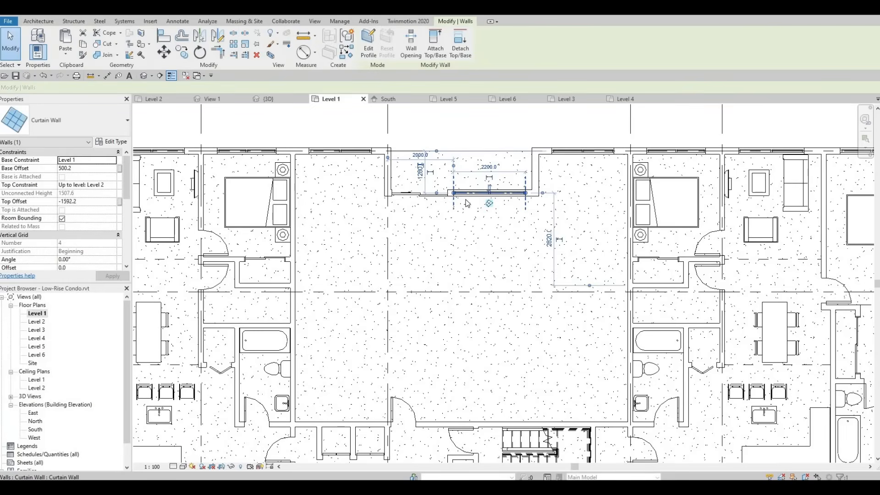
key(Escape)
click(438, 201)
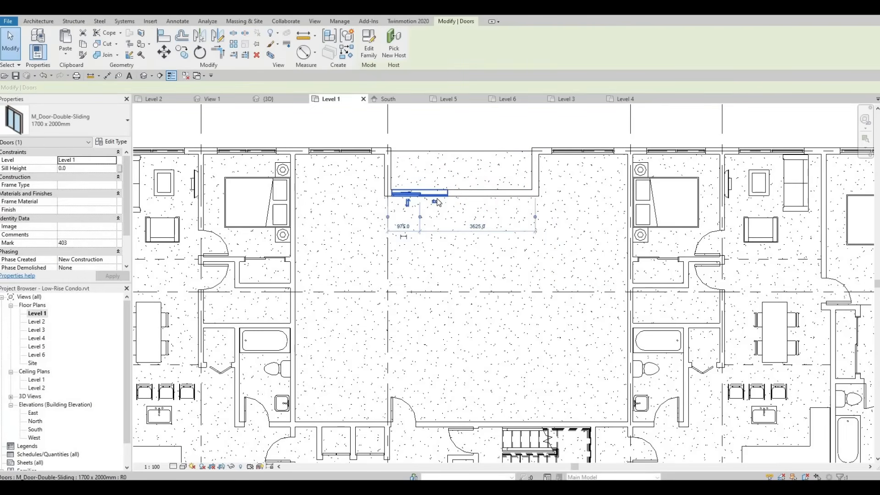
key(Escape)
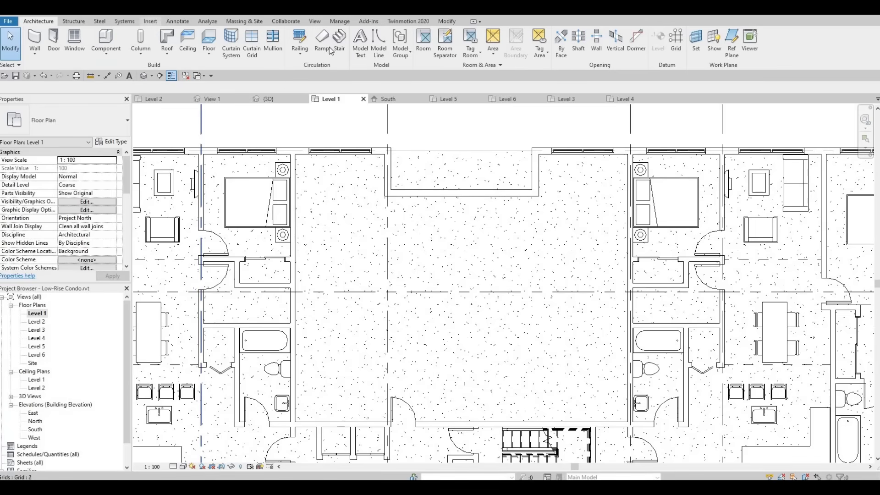
Browse to the Canada library's Doors folder to load a door family.
click(374, 51)
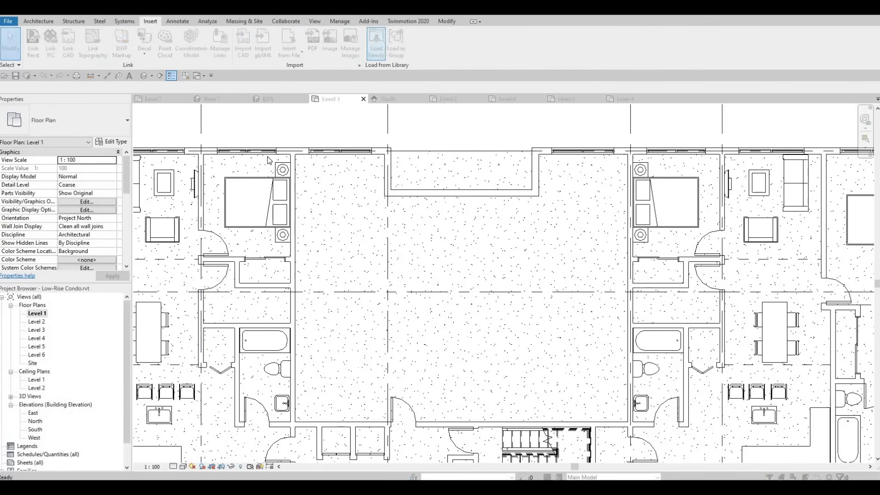
click(401, 122)
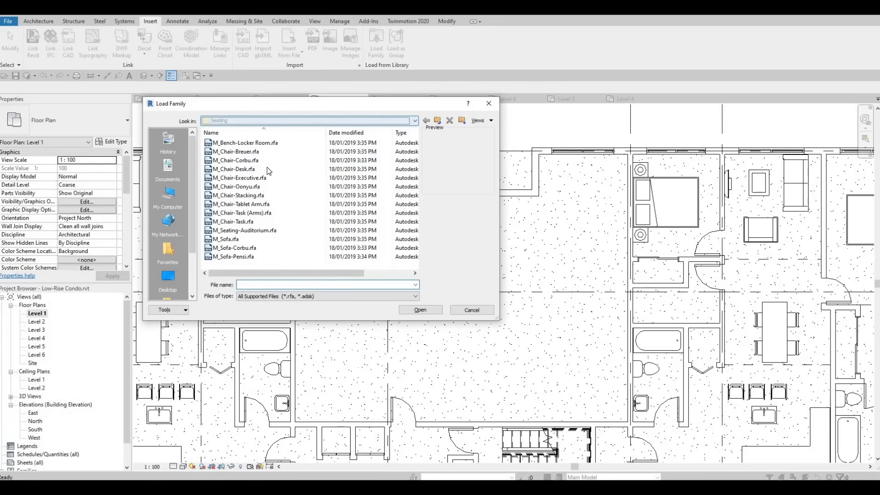
scroll(276, 161, up, 3)
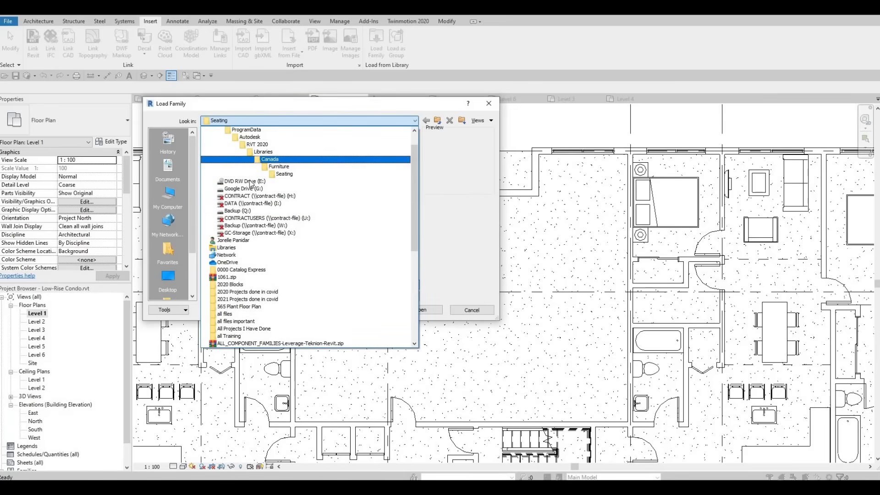
click(270, 159)
double_click(219, 221)
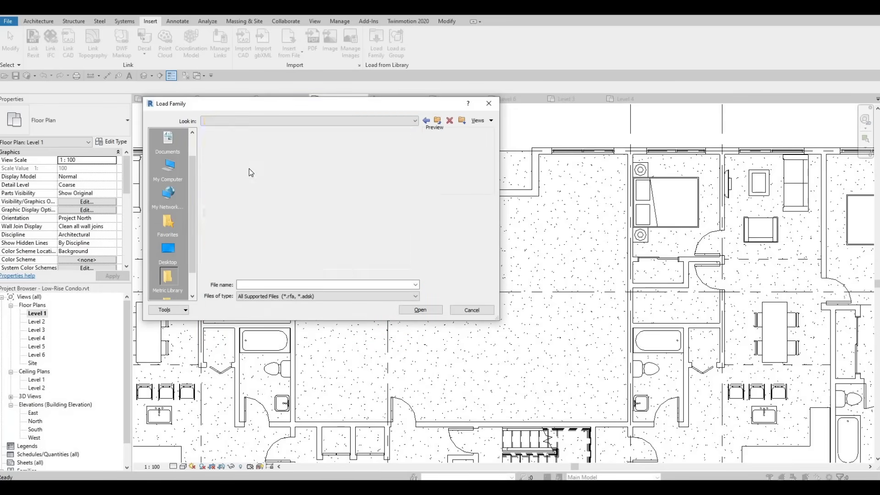
Go through the door family previews and load M_Door-Overhead-Rolling.rfa.
click(249, 169)
key(Down)
key(Down)
key(Down)
key(Down)
key(Down)
key(Down)
key(Down)
key(Down)
key(Down)
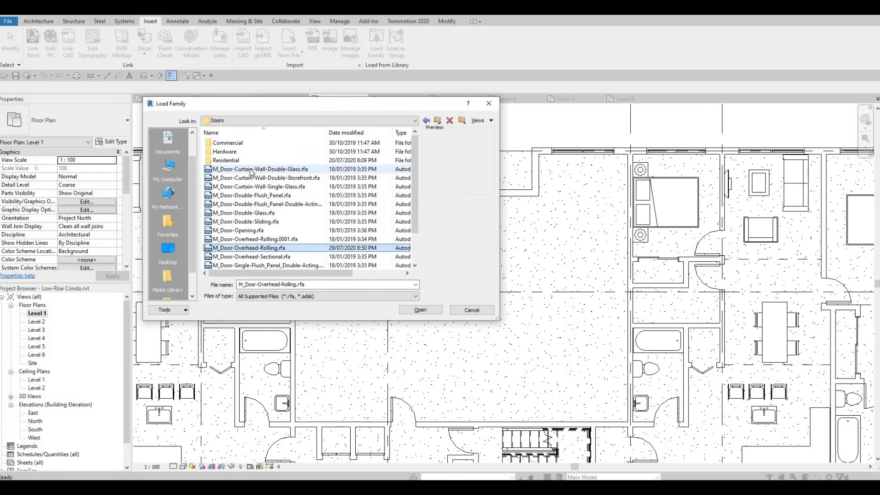
key(Down)
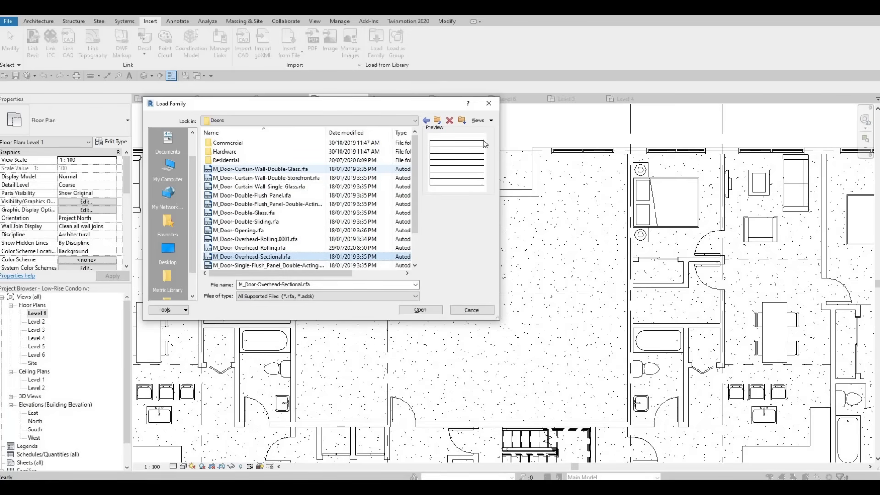
key(Up)
click(420, 309)
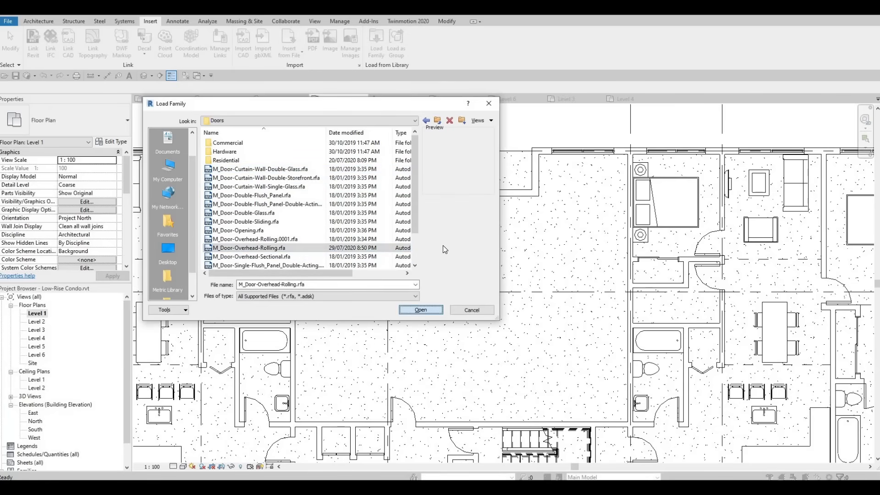
Place a 4200 x 4200mm M_Door-Overhead-Rolling door in the recessed exterior wall of the large upper room.
click(46, 21)
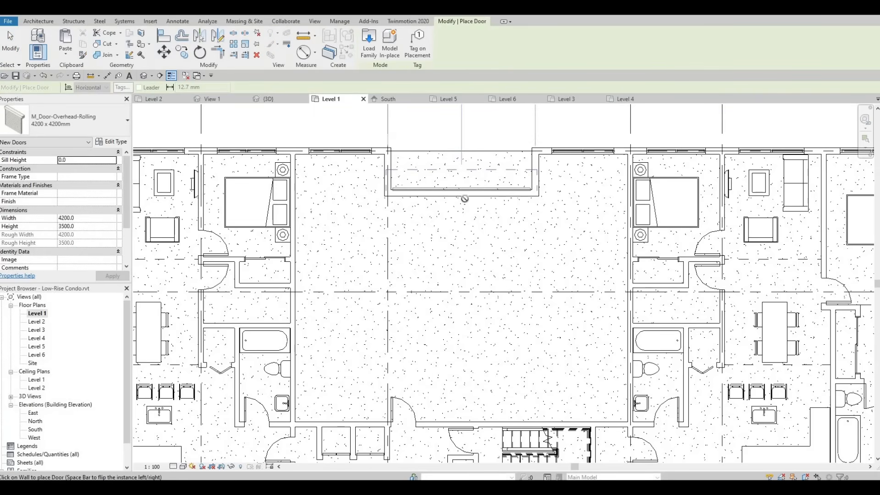
key(Escape)
key(Escape)
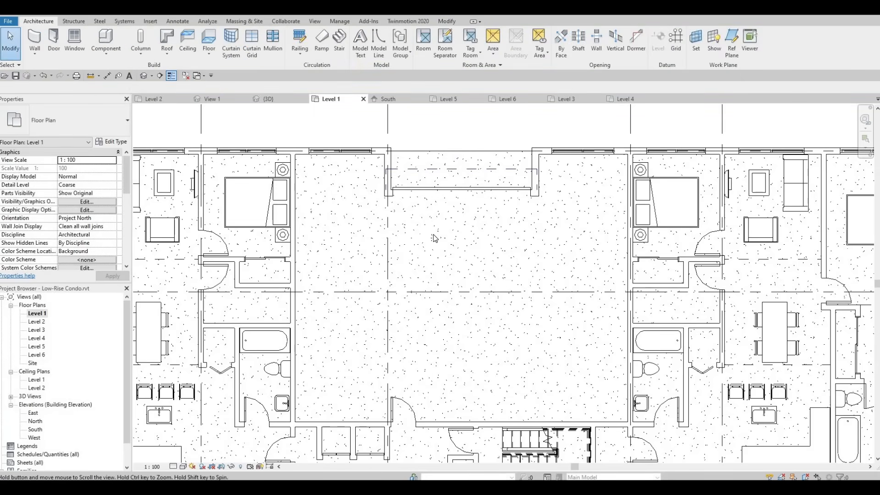
Delete the two curtain wall windows in the exterior wall on either side of the overhead door recess.
middle_drag(520, 249, 437, 250)
middle_drag(369, 242, 397, 262)
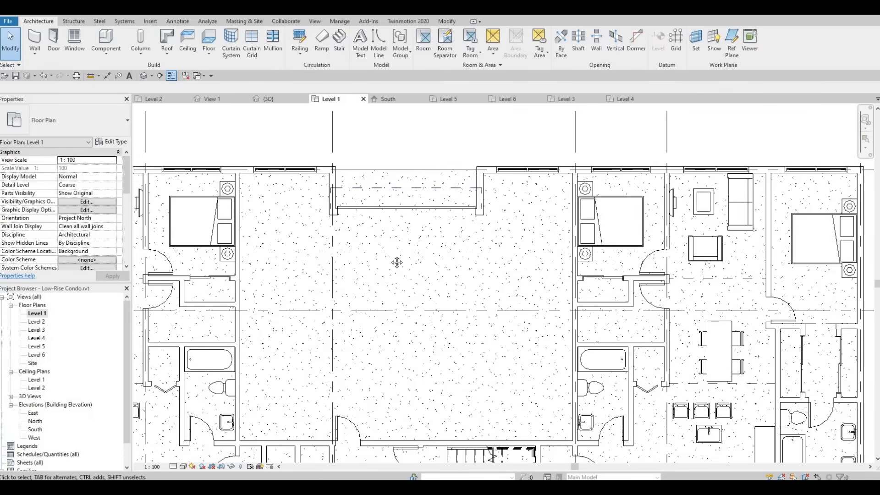
middle_drag(349, 207, 356, 208)
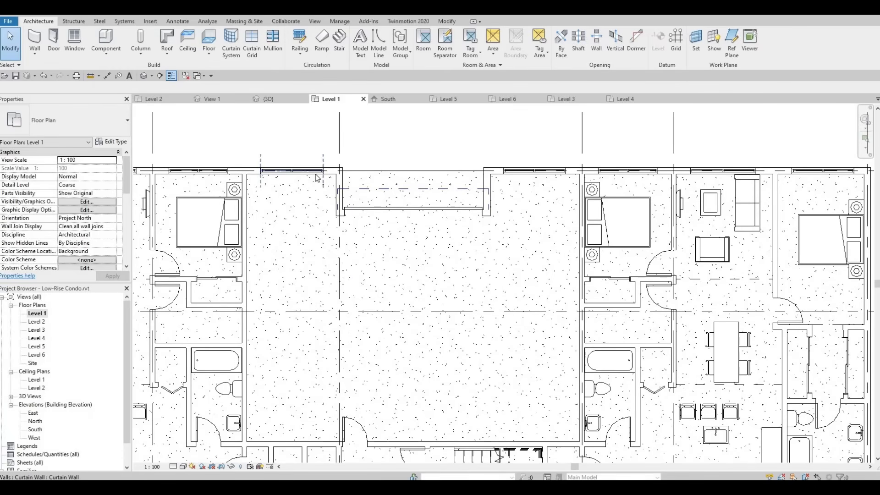
click(316, 178)
key(Escape)
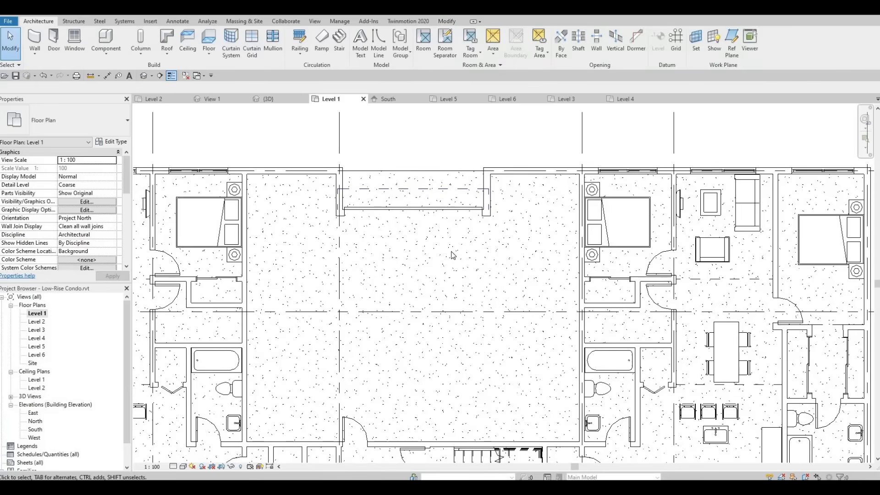
Draw Interiorr Wall 1 from the room's left wall along grid B about 2900 mm to grid 3, continuing about 3900 mm down to the lower wall.
middle_drag(451, 251, 464, 241)
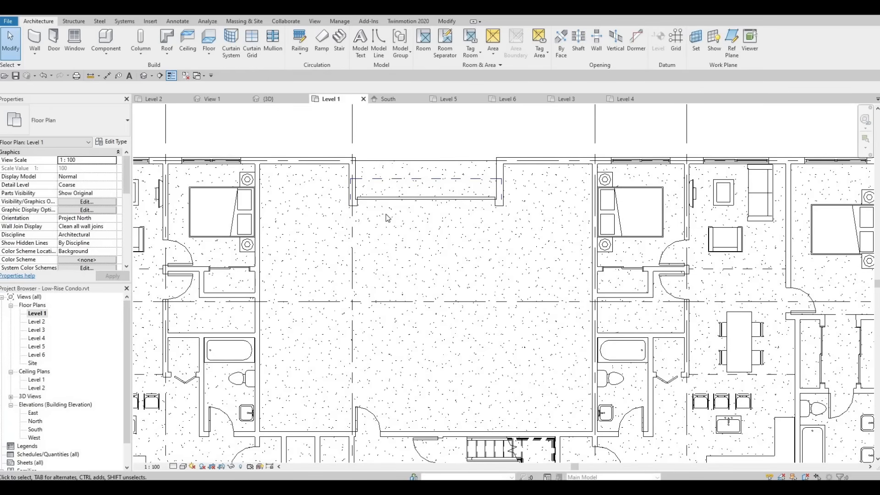
scroll(422, 195, down, 2)
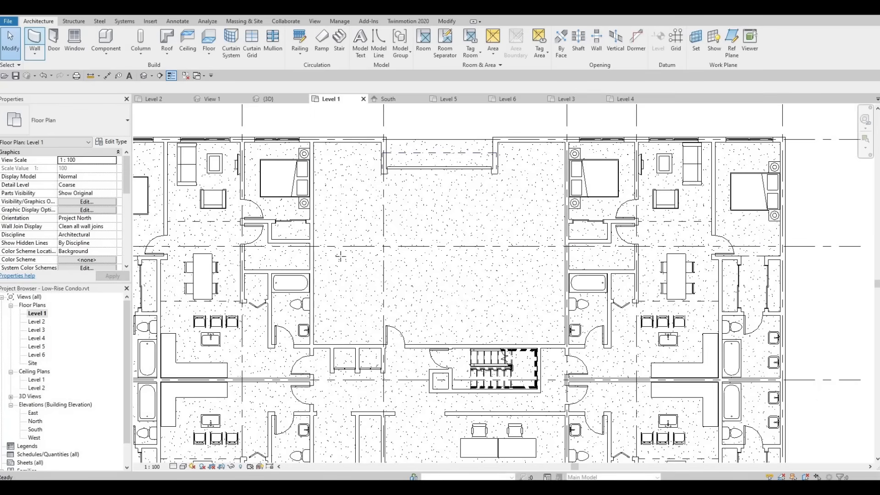
key(w)
key(a)
click(314, 246)
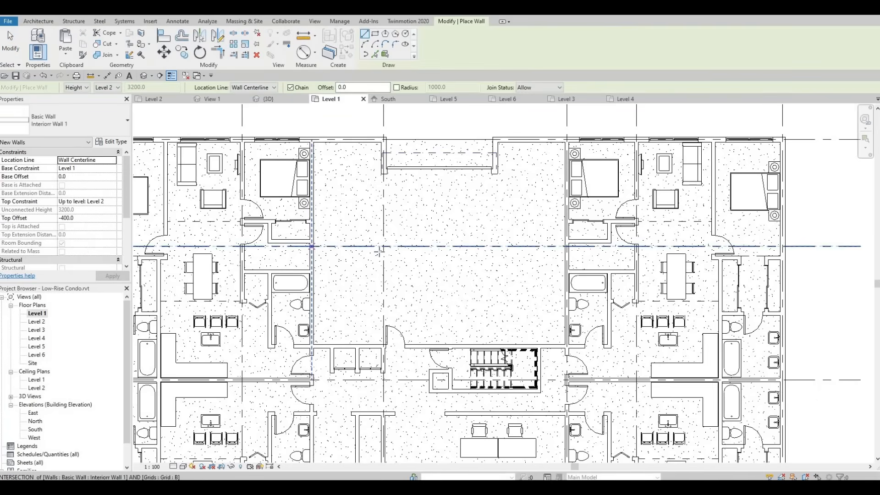
click(383, 247)
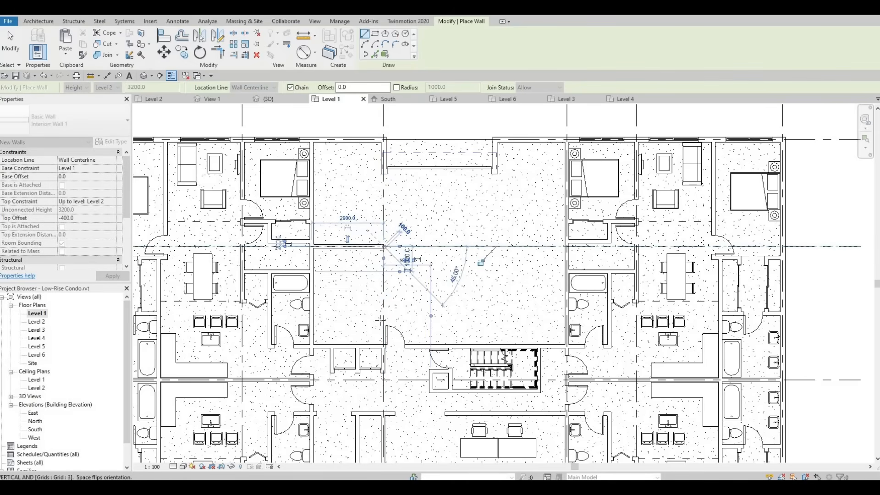
click(384, 346)
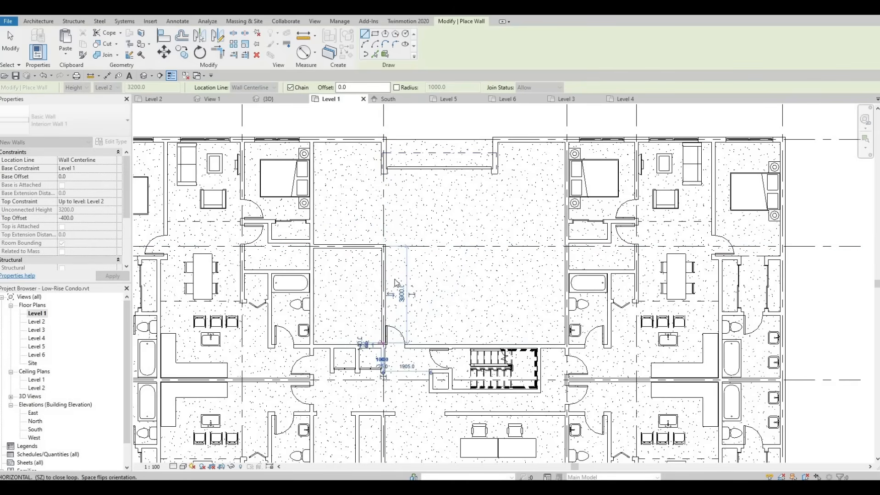
key(Escape)
key(Escape)
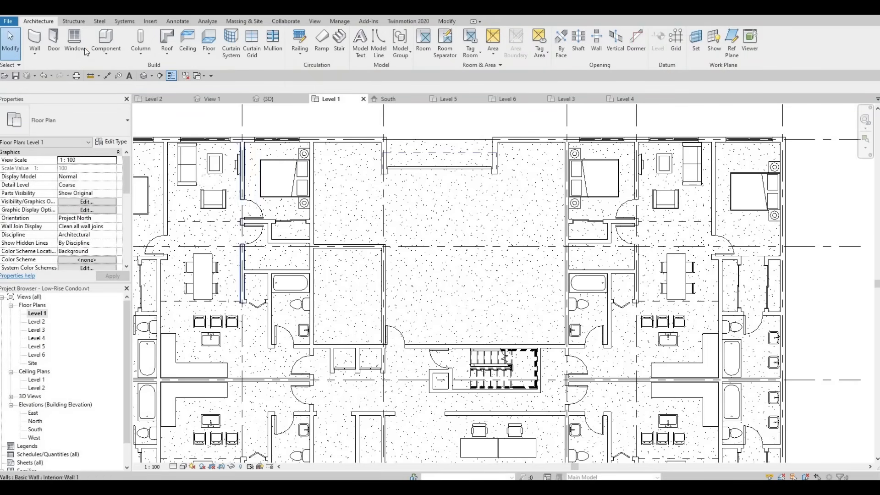
Draw an Interiorr Wall 1 along grid B from the grid 4 wall to the partition end at grid 3, about 7325 mm long.
click(36, 41)
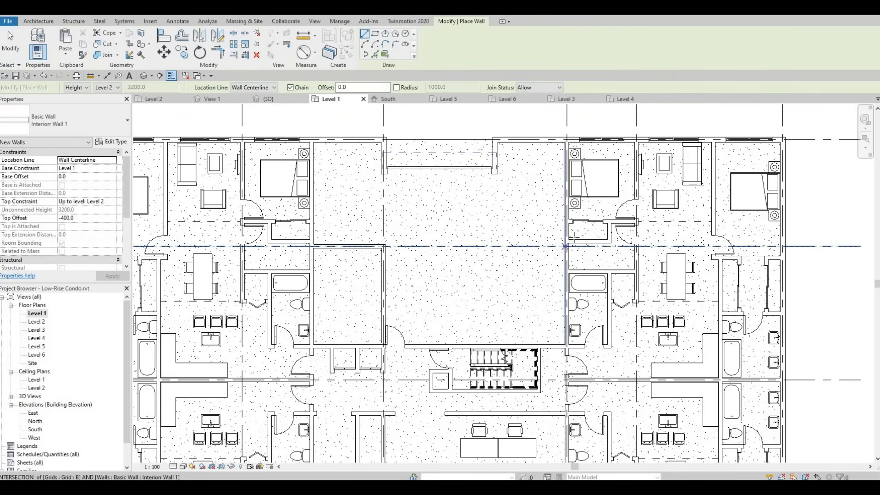
scroll(552, 255, up, 2)
scroll(552, 254, up, 1)
click(559, 251)
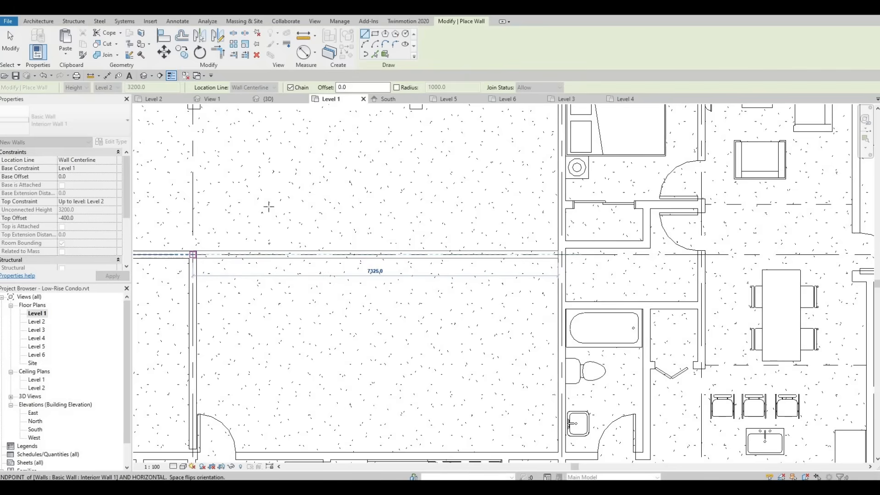
click(193, 254)
key(Escape)
key(Escape)
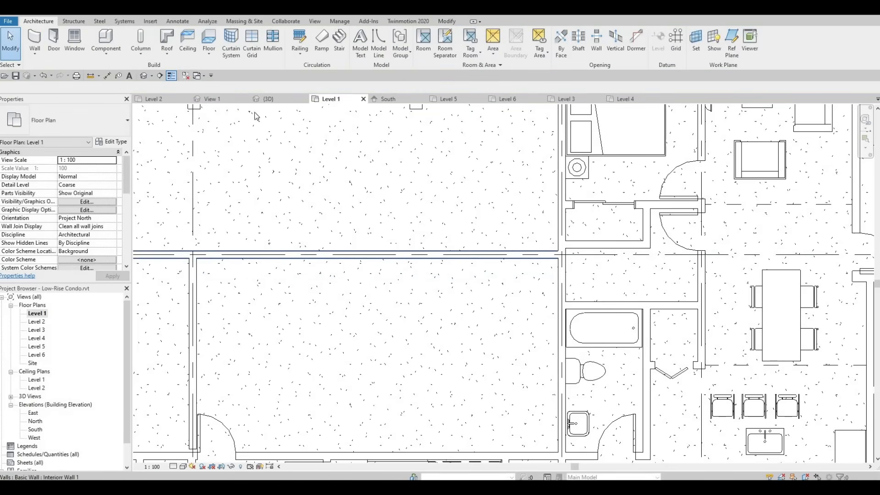
Cut a wall opening in the new grid B partition just past grid 3, linking the two large rooms.
click(298, 255)
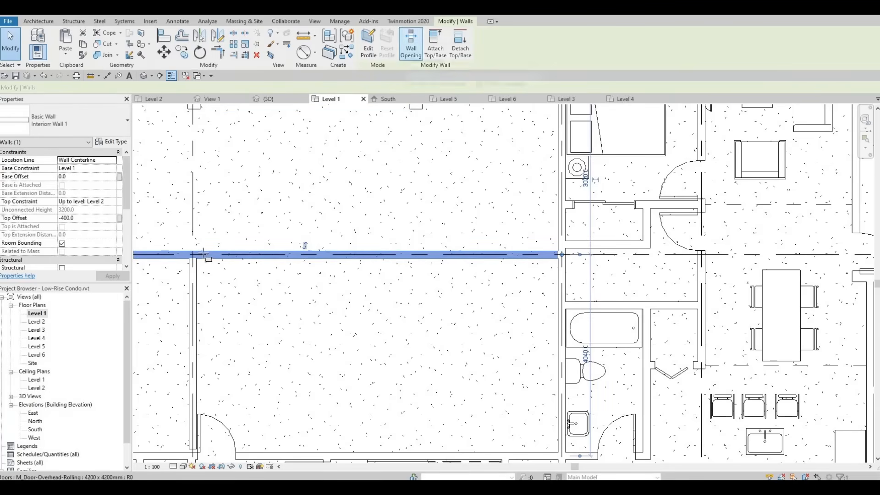
click(411, 44)
click(323, 253)
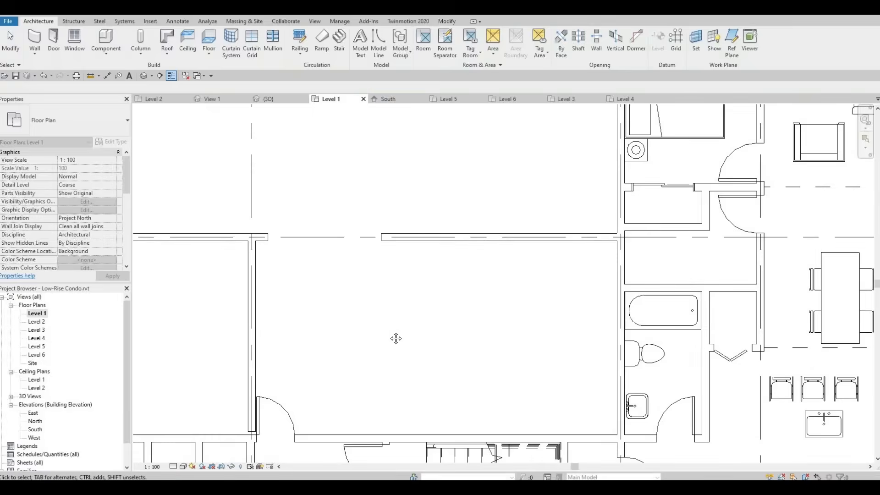
middle_drag(396, 338, 396, 329)
scroll(397, 329, down, 3)
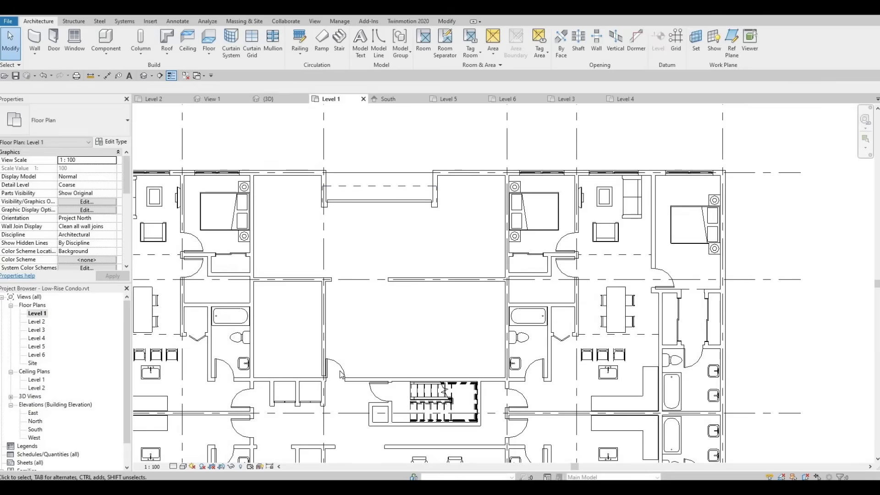
Place an M_Single-Flush 0762 x 2032mm door in the grid B partition near grid 3, swinging into the small corner room.
middle_drag(351, 367, 351, 373)
middle_drag(396, 246, 401, 261)
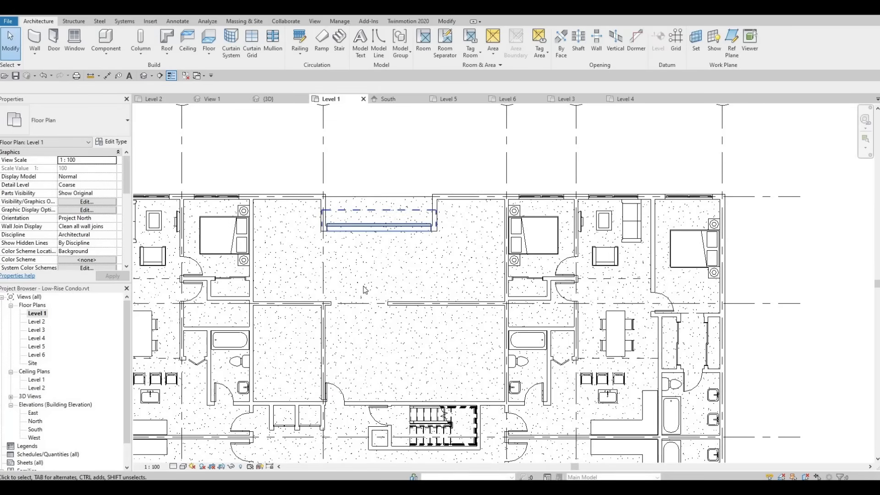
middle_drag(248, 340, 250, 350)
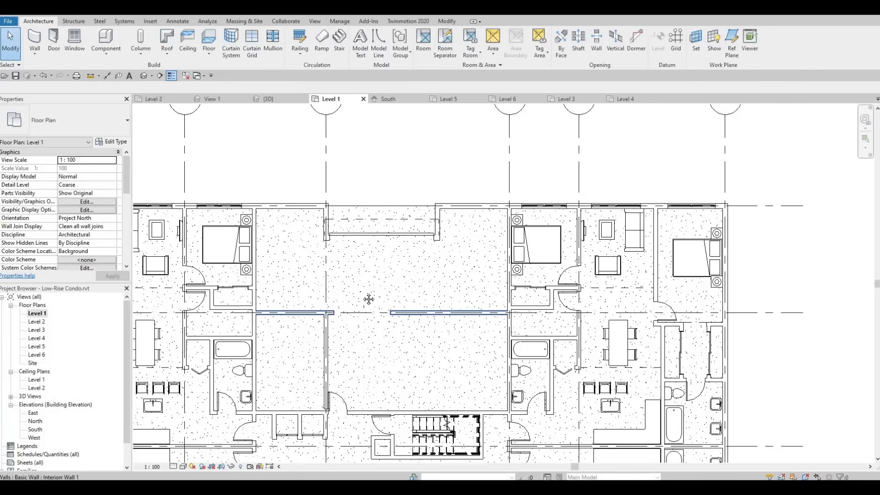
middle_drag(354, 277, 407, 243)
middle_drag(337, 373, 351, 348)
scroll(362, 344, up, 1)
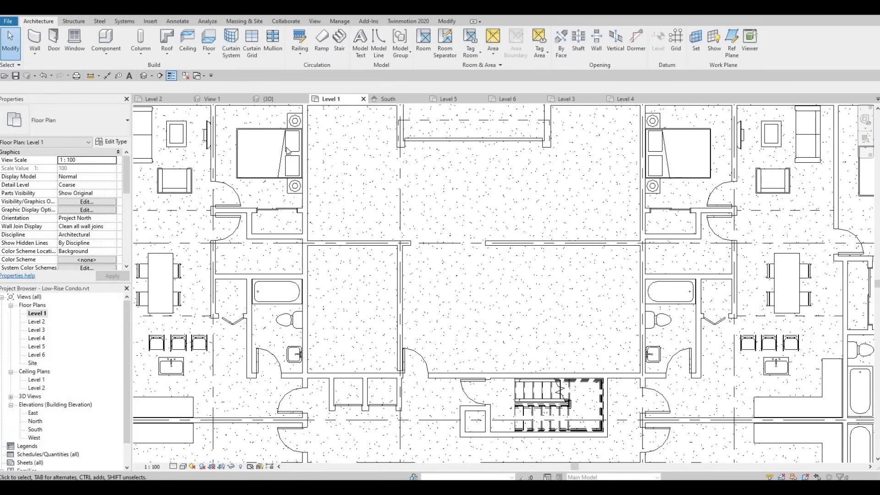
click(53, 37)
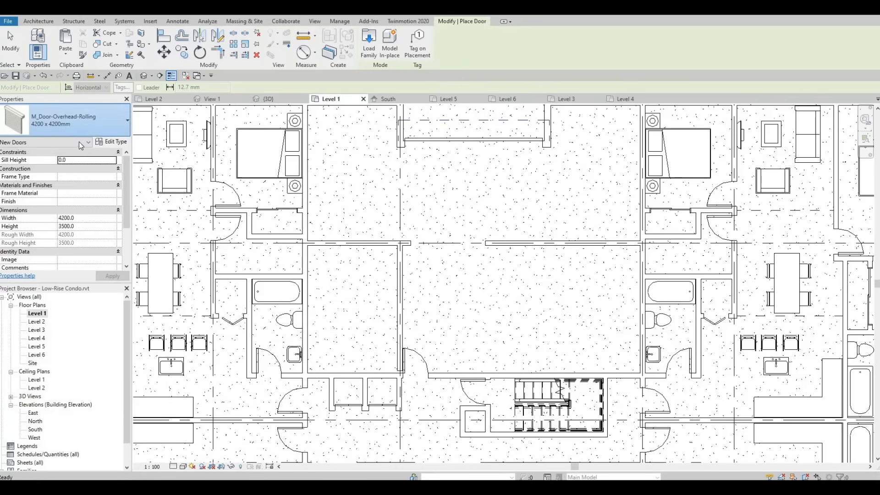
click(69, 121)
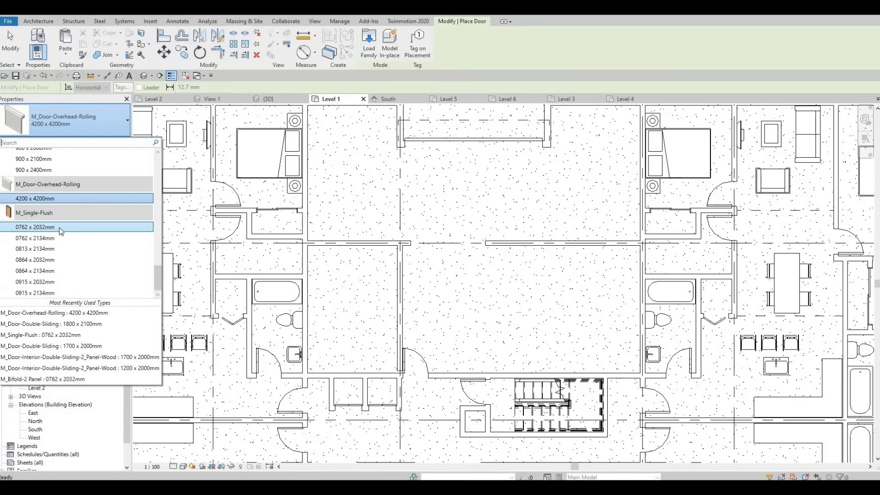
click(49, 228)
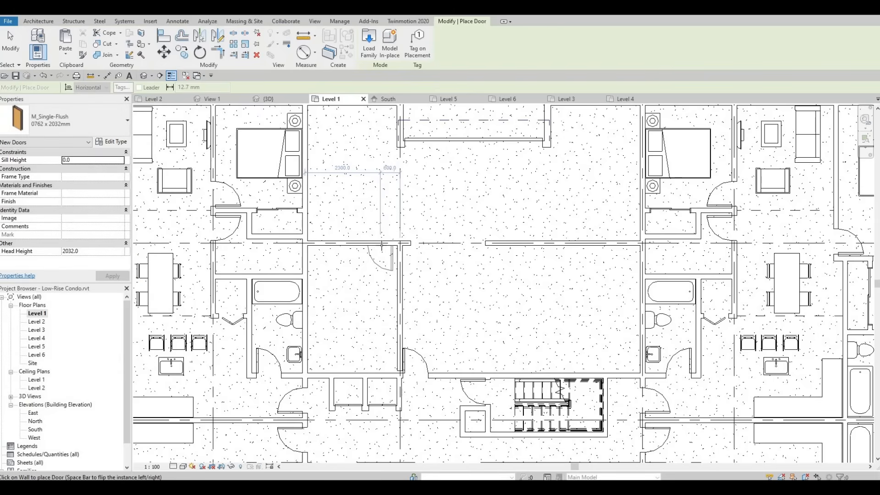
middle_drag(544, 189, 471, 265)
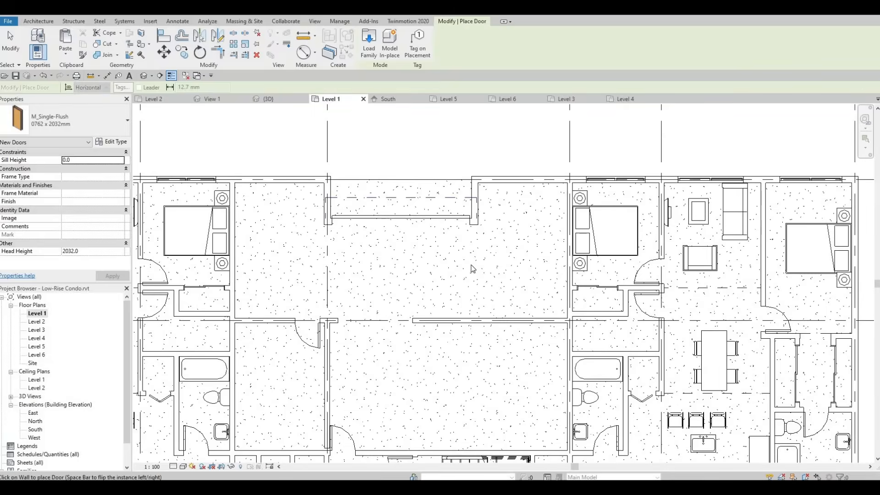
key(Escape)
Examine the Level 1 plan from the overhead door room down to the furnished lounge and entrance, ending with the whole floor.
scroll(466, 187, down, 4)
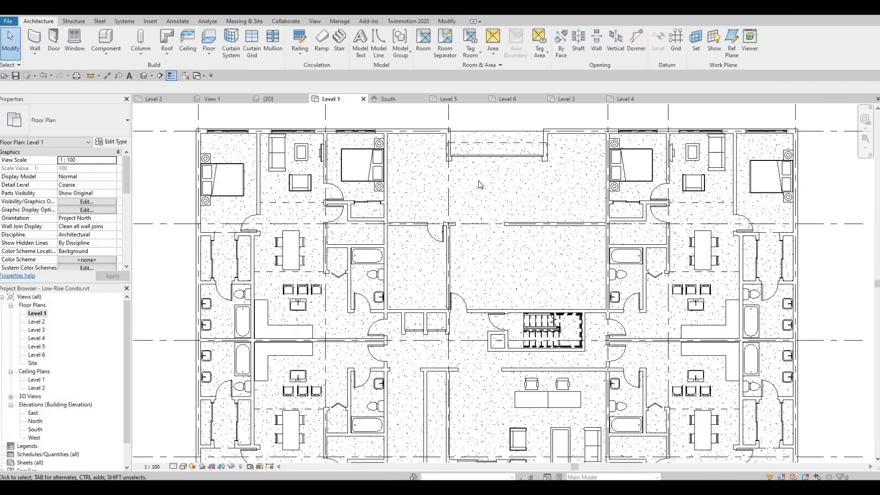
middle_drag(475, 228, 460, 159)
scroll(463, 161, down, 1)
middle_drag(467, 197, 442, 215)
middle_drag(429, 126, 419, 185)
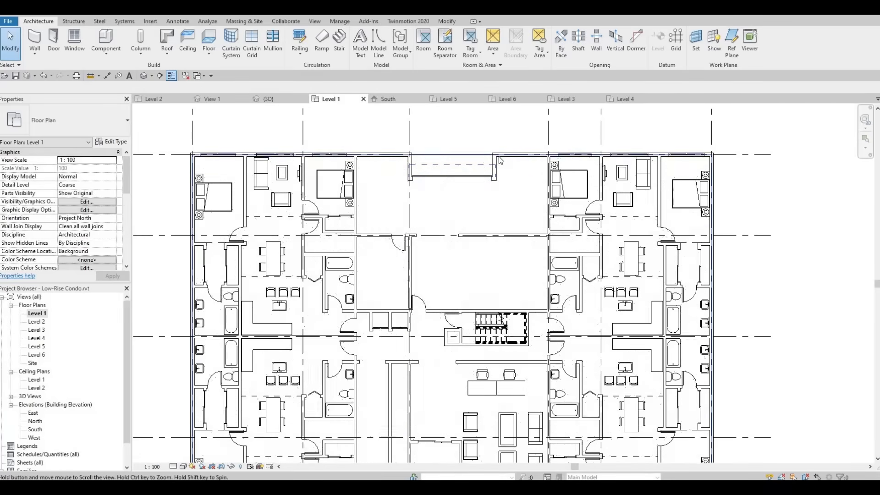
mouse_move(502, 165)
middle_down()
mouse_move(524, 182)
mouse_move(497, 165)
middle_up()
scroll(480, 206, down, 3)
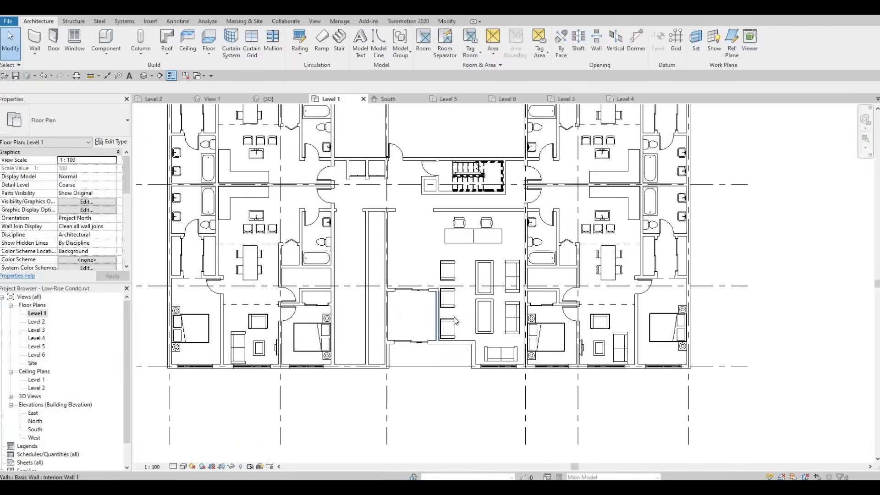
scroll(455, 320, up, 4)
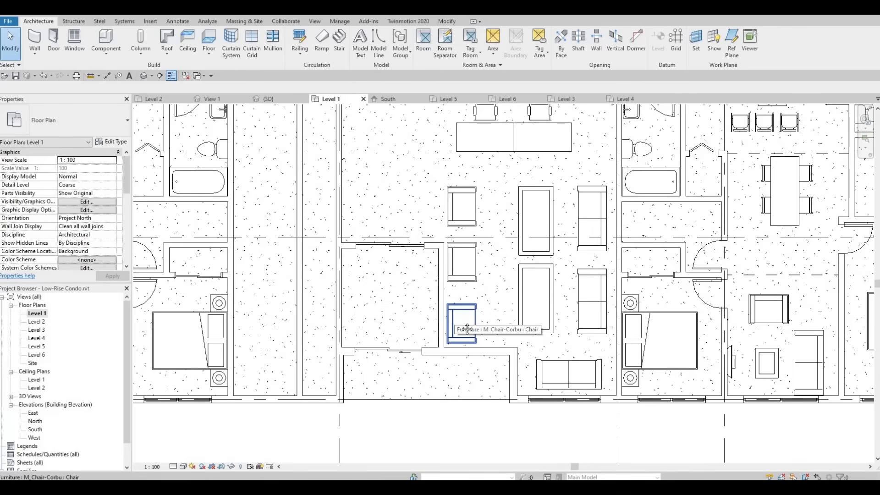
scroll(467, 329, down, 3)
scroll(463, 329, up, 1)
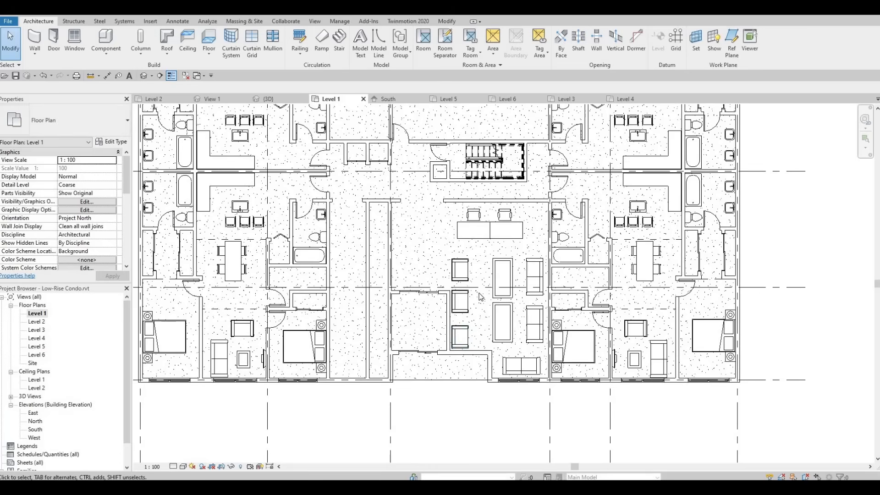
middle_drag(474, 326, 482, 291)
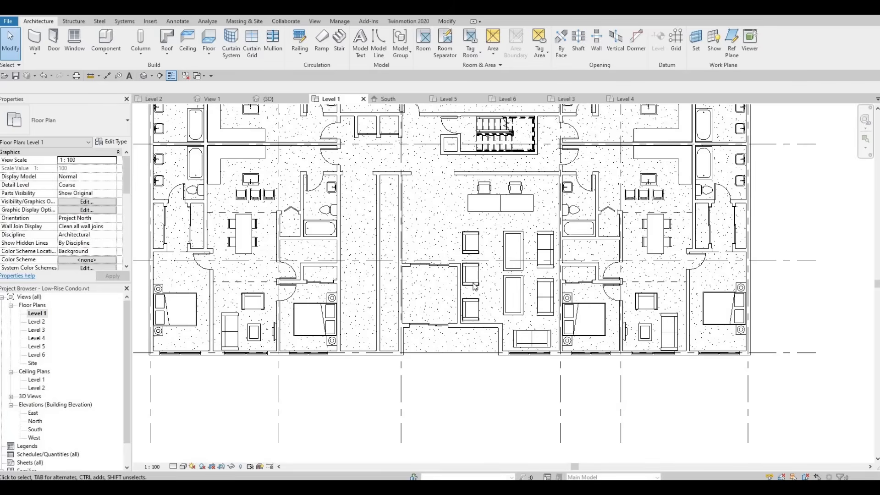
scroll(474, 283, up, 1)
scroll(473, 282, down, 1)
scroll(474, 283, down, 3)
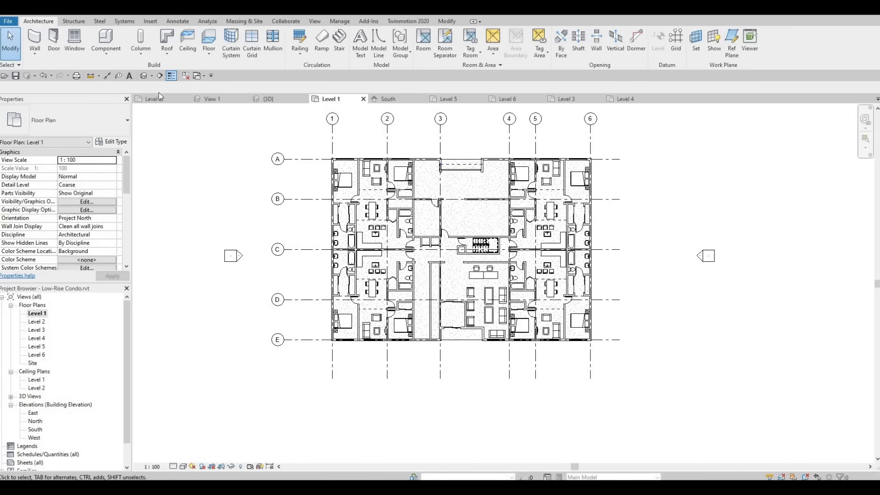
In the default 3D view, select the whole chain of Level 1 exterior walls and set their Top Offset to 0.0.
click(144, 77)
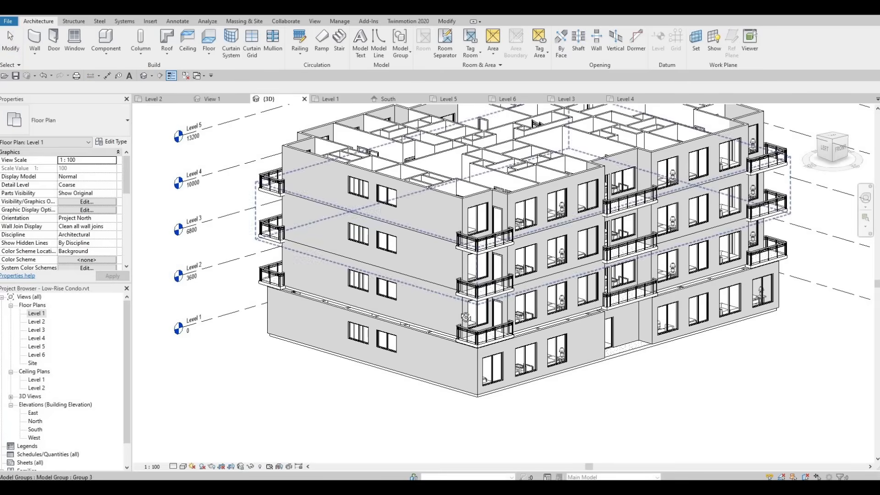
shift+middle_drag(403, 327, 400, 243)
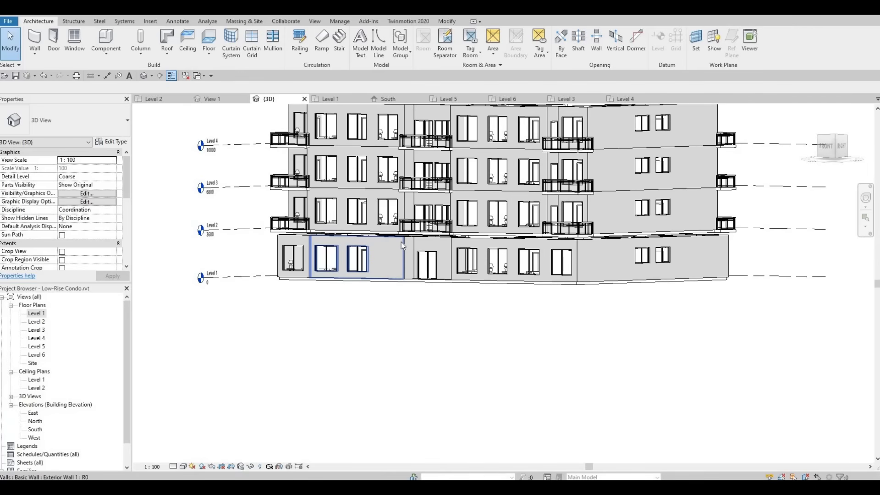
key(Tab)
click(402, 242)
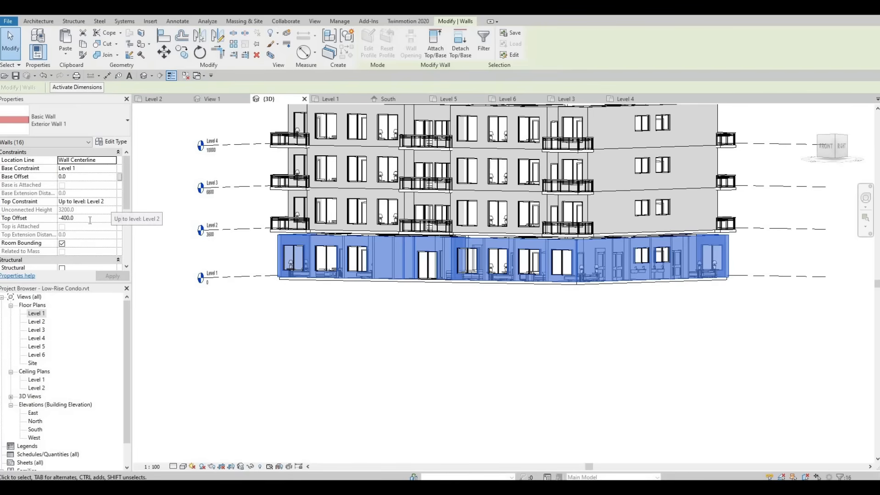
click(90, 219)
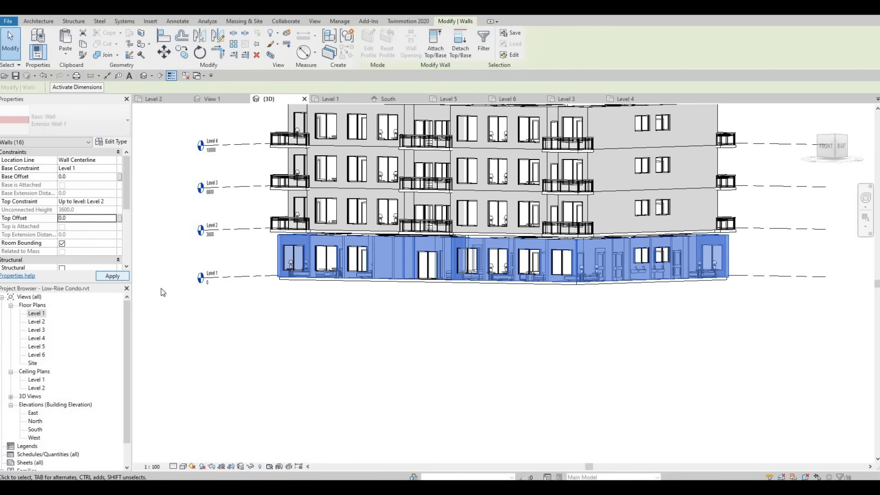
click(595, 307)
Inspect the building's exterior in 3D from the side, corner and front, checking where the ground-floor walls meet Level 2.
shift+middle_drag(596, 308, 551, 324)
scroll(550, 323, up, 1)
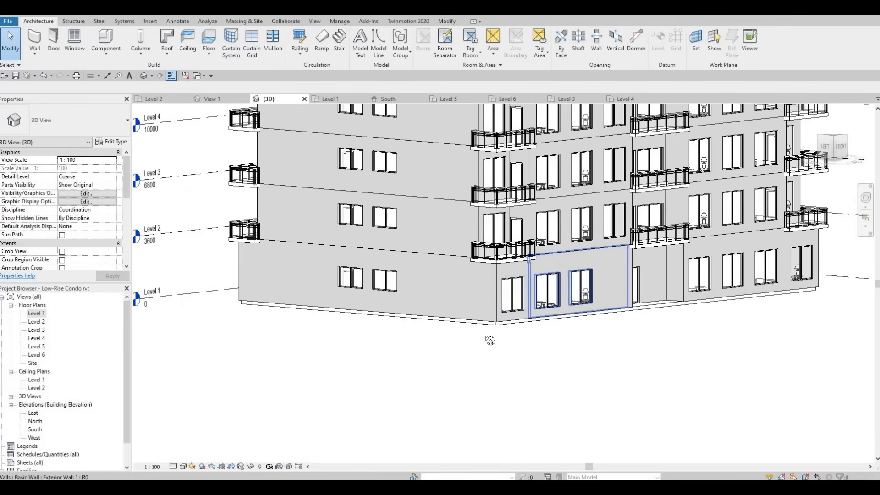
shift+middle_drag(489, 338, 461, 353)
mouse_move(503, 389)
shift+middle_down()
mouse_move(412, 380)
mouse_move(456, 359)
mouse_move(484, 360)
mouse_move(377, 389)
shift+middle_up()
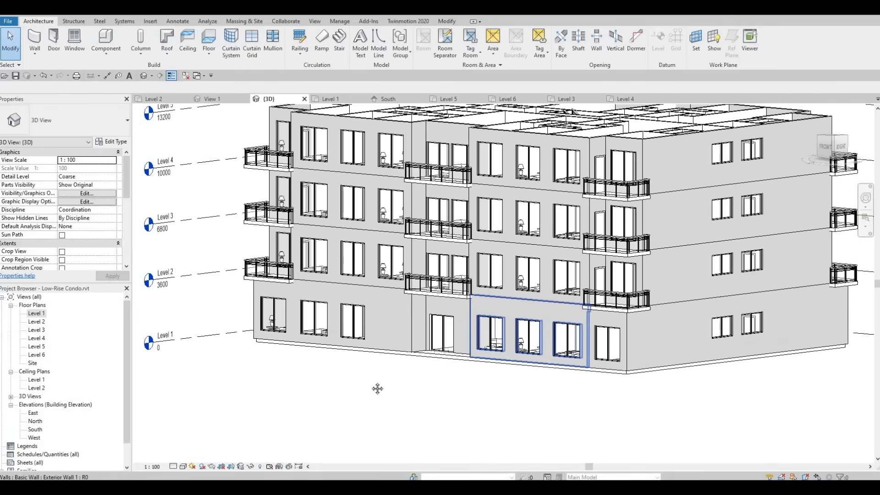
middle_drag(486, 363, 357, 393)
shift+middle_drag(448, 394, 414, 417)
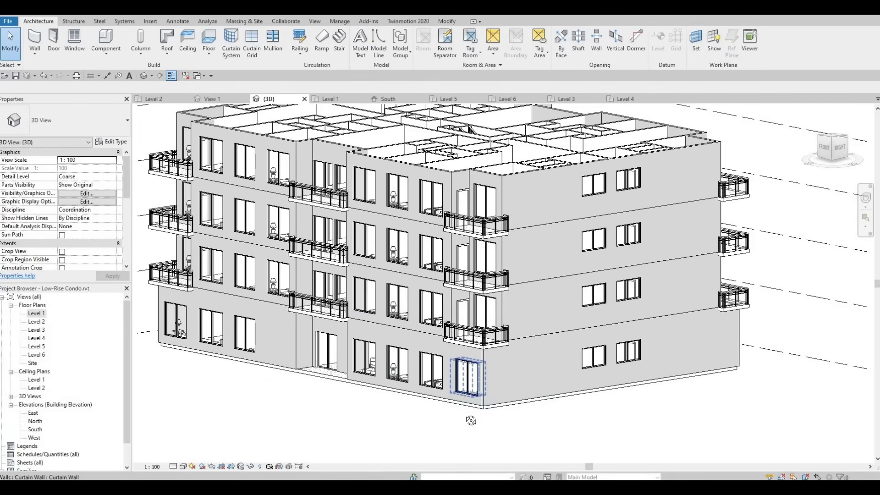
shift+middle_drag(483, 418, 617, 415)
middle_drag(448, 415, 607, 417)
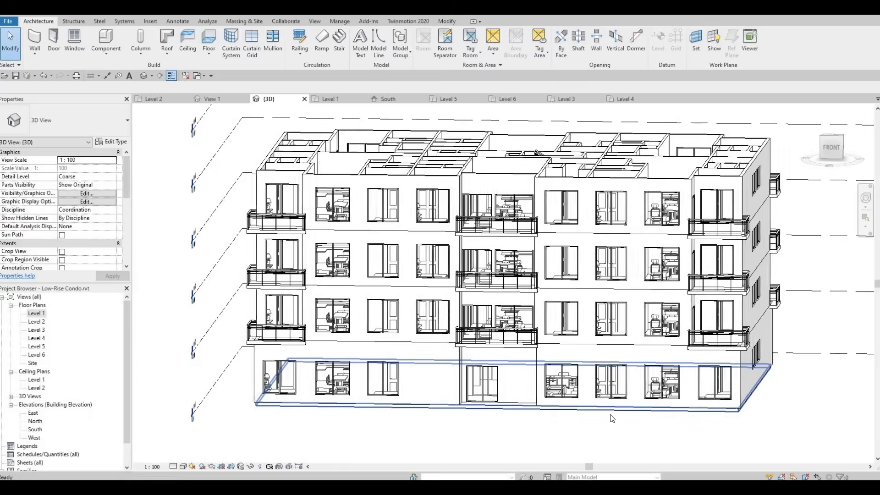
scroll(607, 417, down, 1)
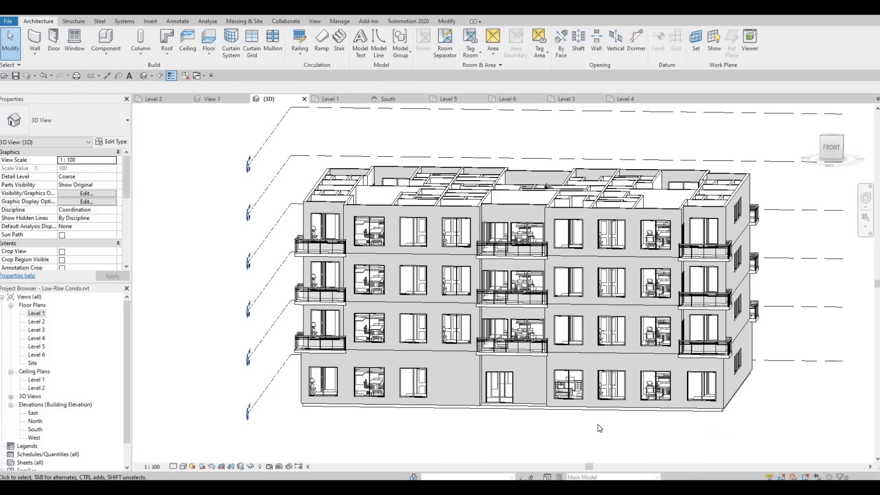
shift+middle_drag(632, 427, 614, 414)
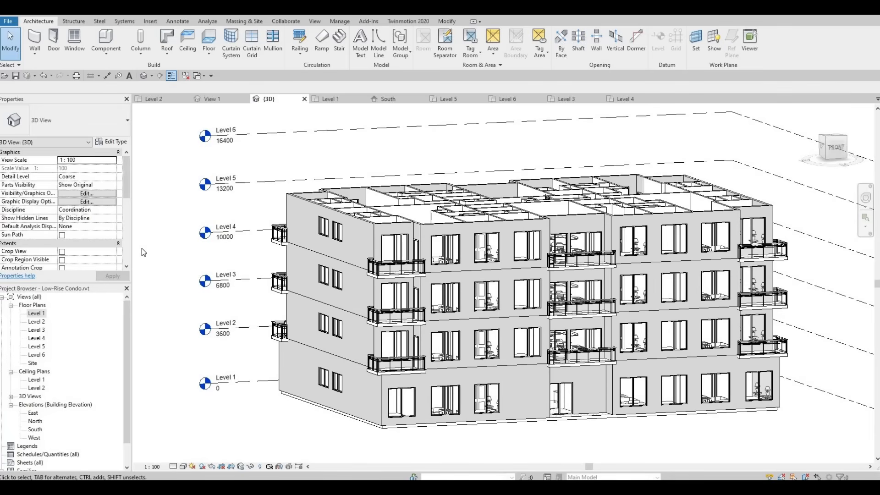